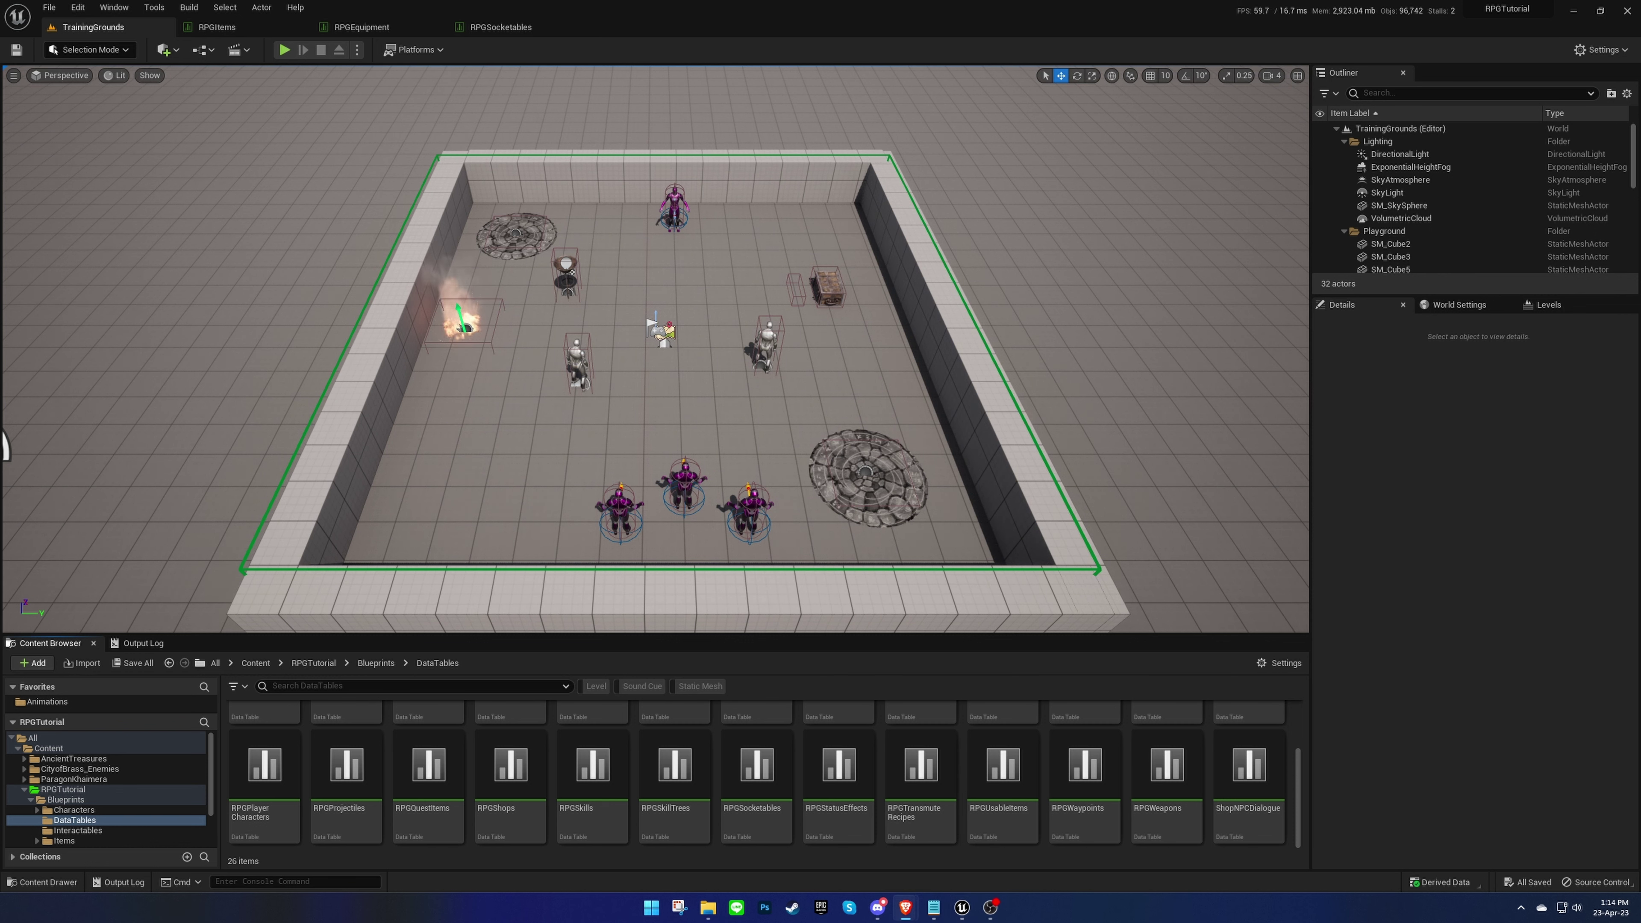
Step: Create a data table in the DataTables folder using the S_RuneWordsData row structure
{"action": "left_click", "coordinate": [905, 908]}
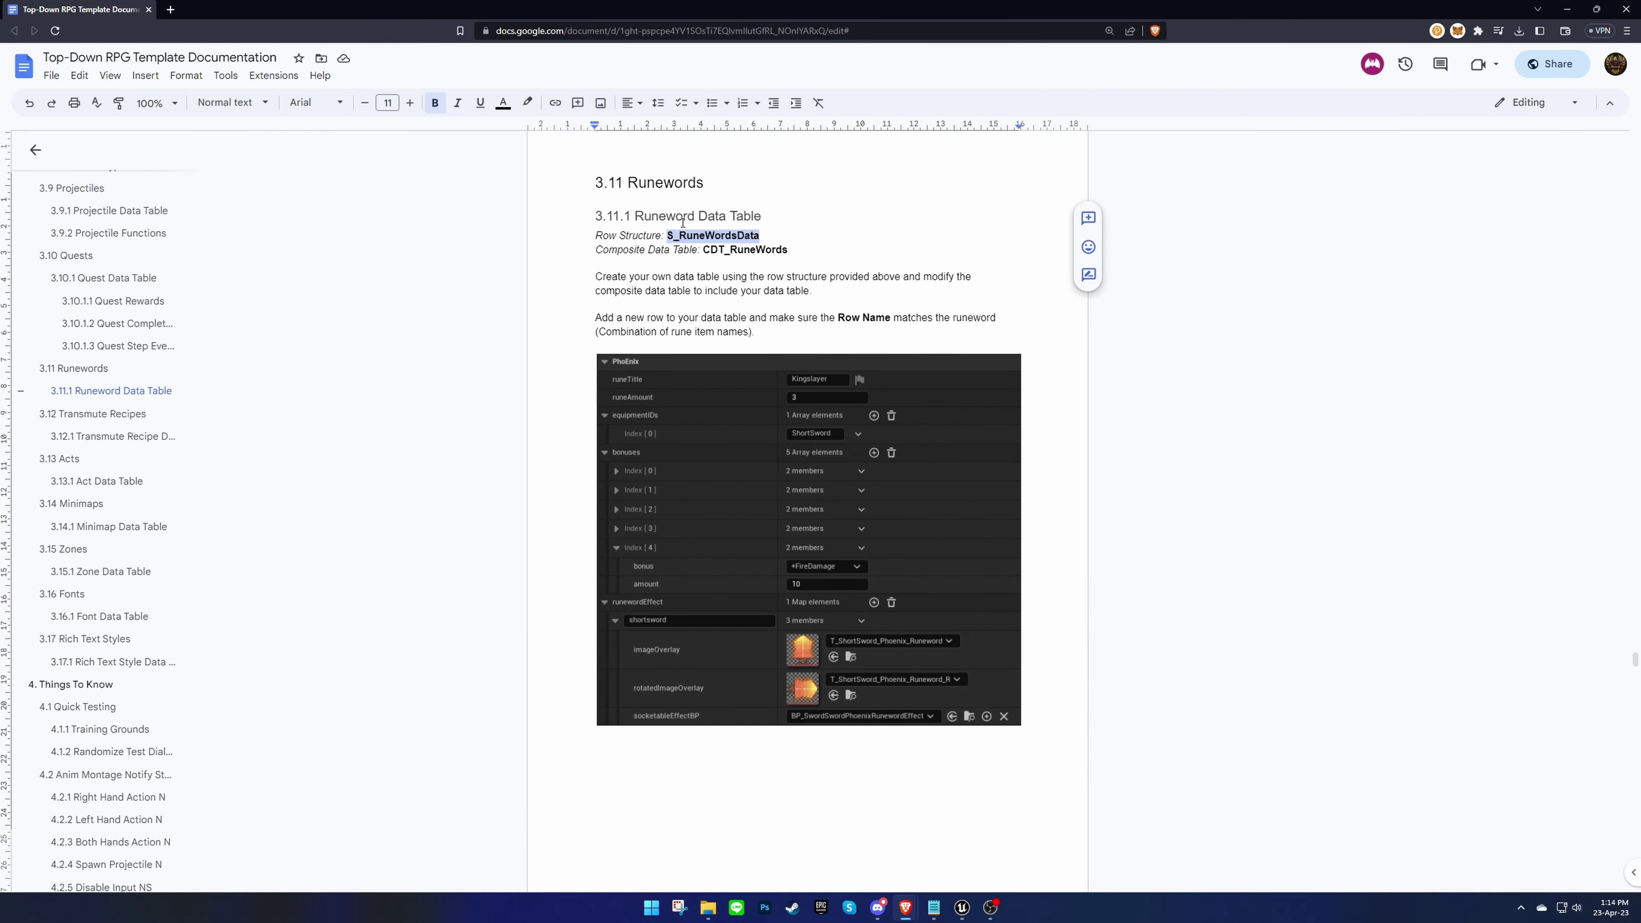
{"action": "key", "text": "alt+Tab"}
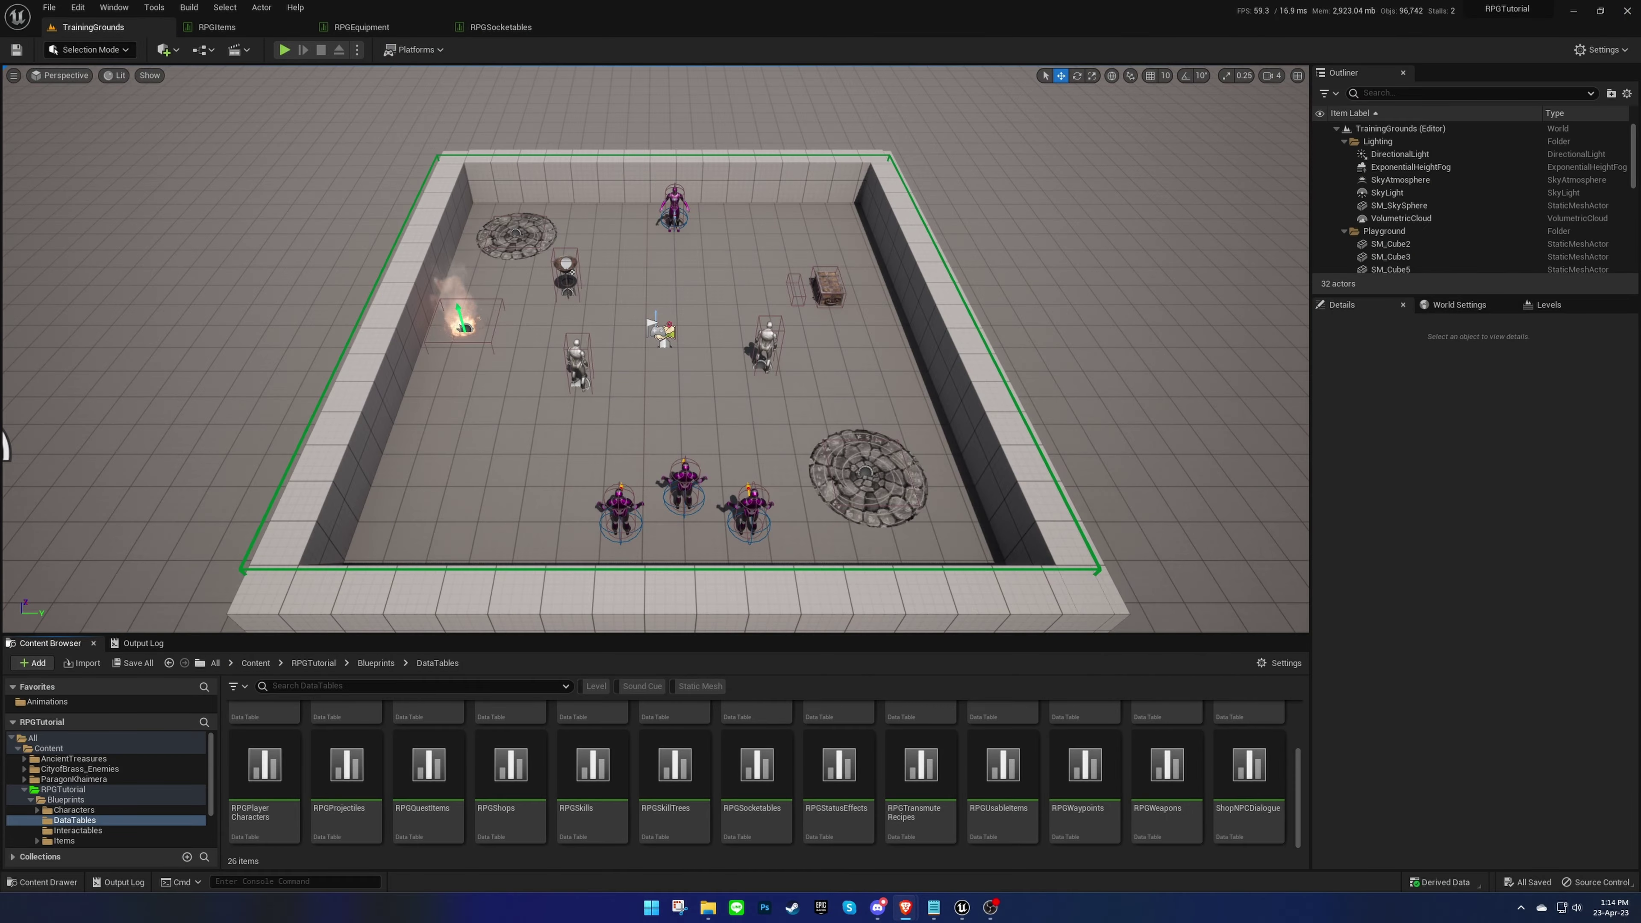
{"action": "right_click", "coordinate": [1044, 771]}
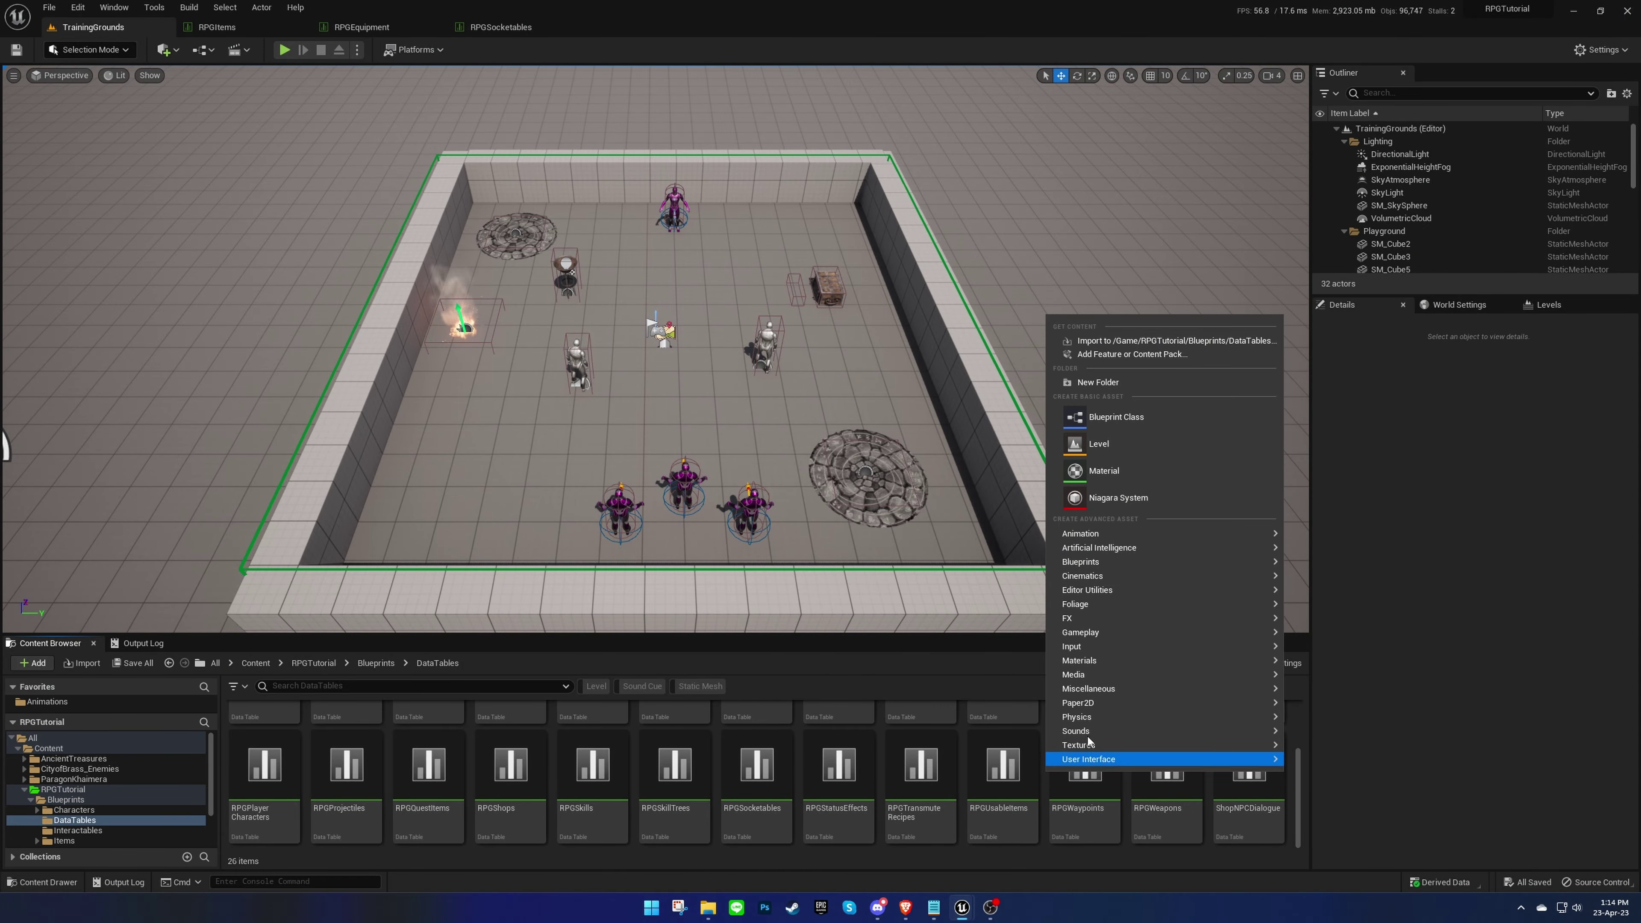
{"action": "mouse_move", "coordinate": [1201, 687]}
{"action": "left_click", "coordinate": [1377, 475]}
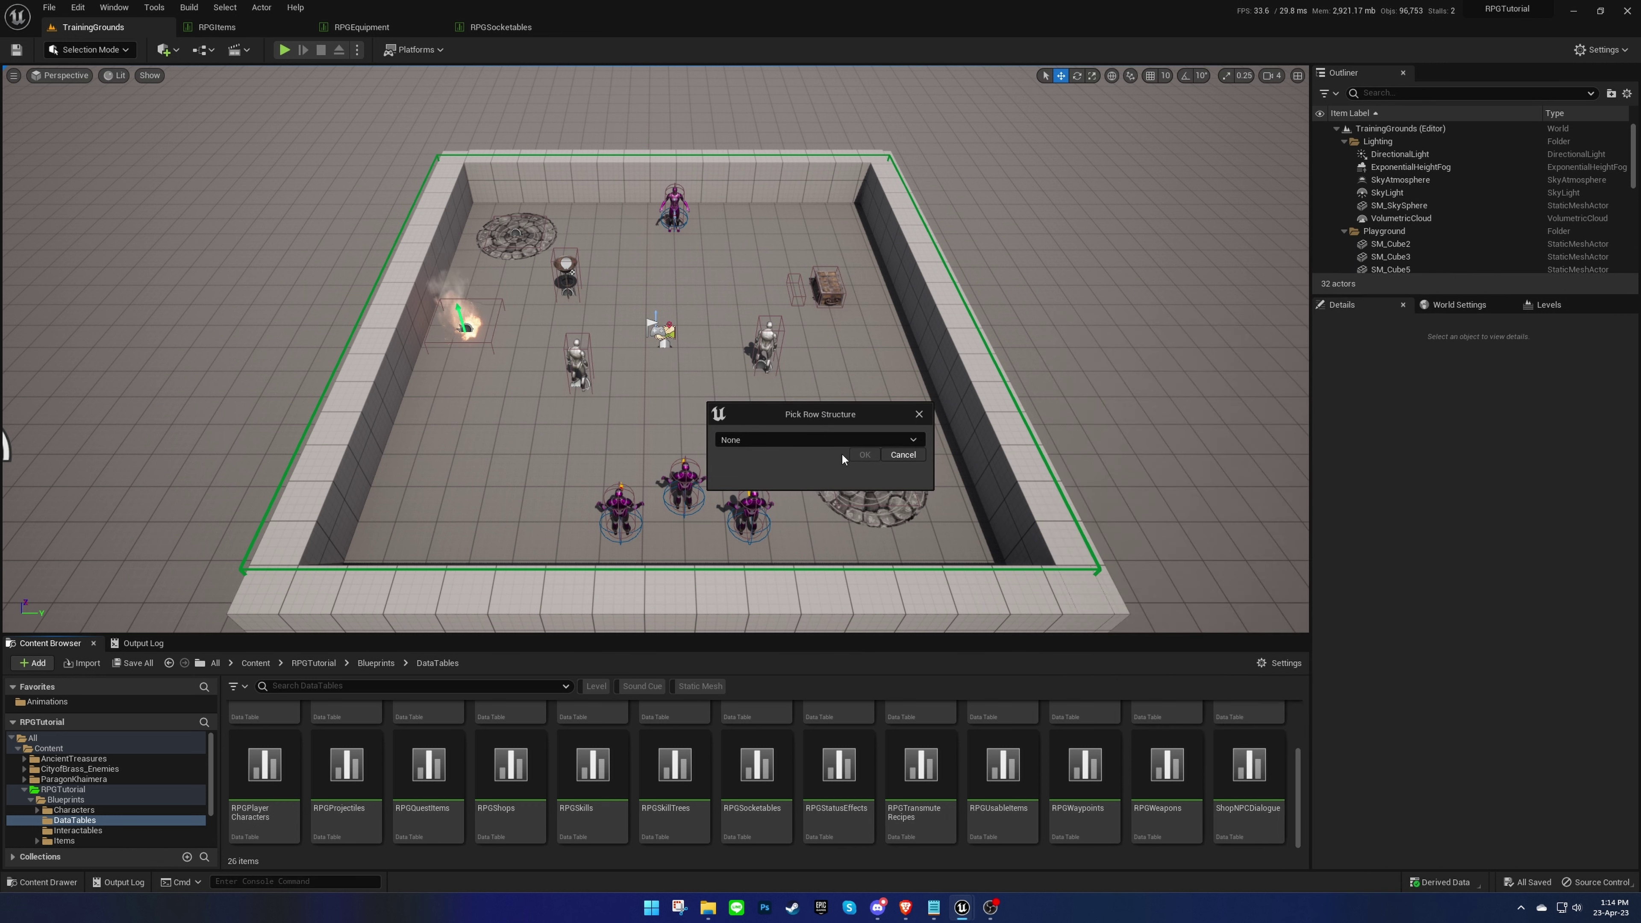
{"action": "left_click", "coordinate": [787, 440]}
{"action": "type", "text": "S_RuneWordsData"}
{"action": "left_click", "coordinate": [776, 474]}
{"action": "left_click", "coordinate": [853, 468]}
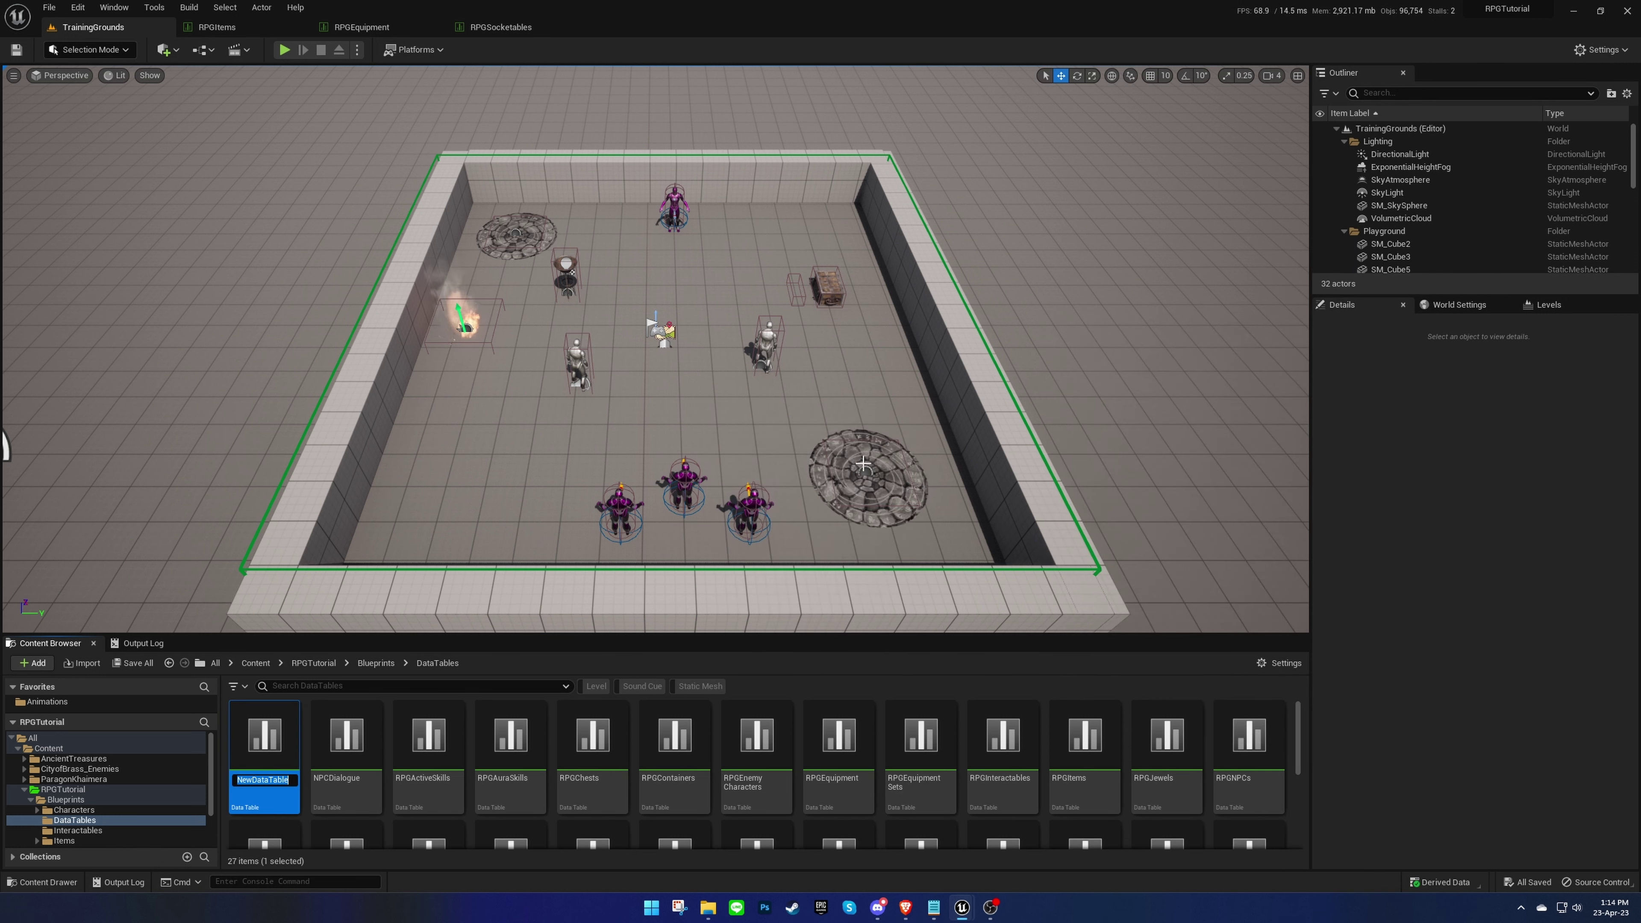
Step: Name the table RPGRuneWords, open it, and check the composite table name in the documentation
{"action": "type", "text": "RPGRune"}
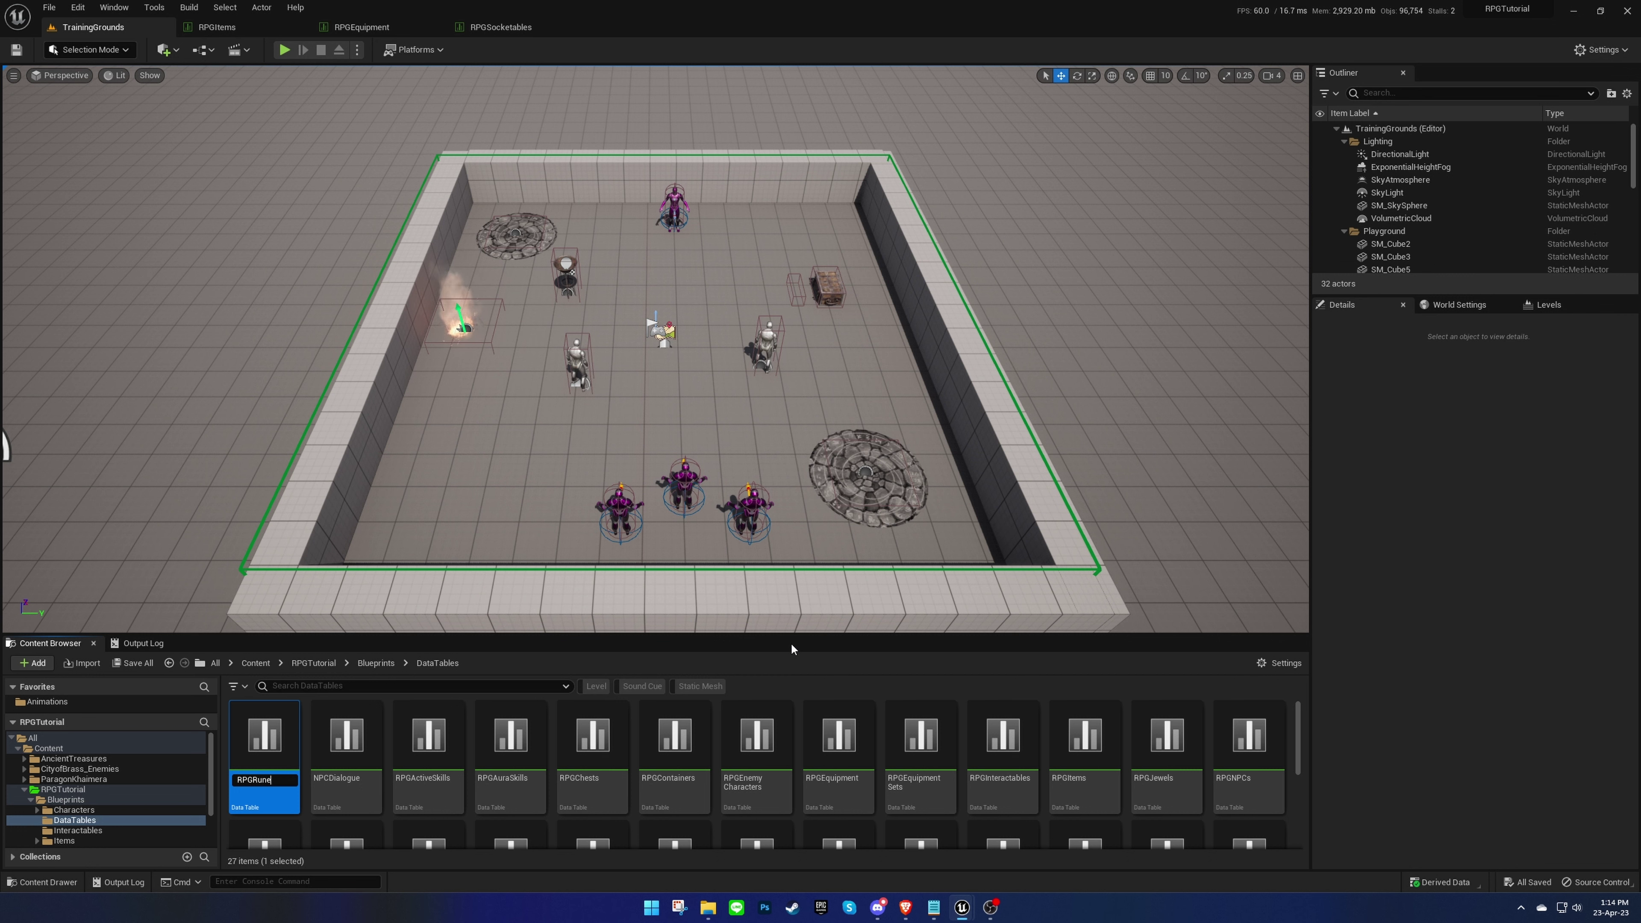
{"action": "type", "text": "W"}
{"action": "key", "text": "Return"}
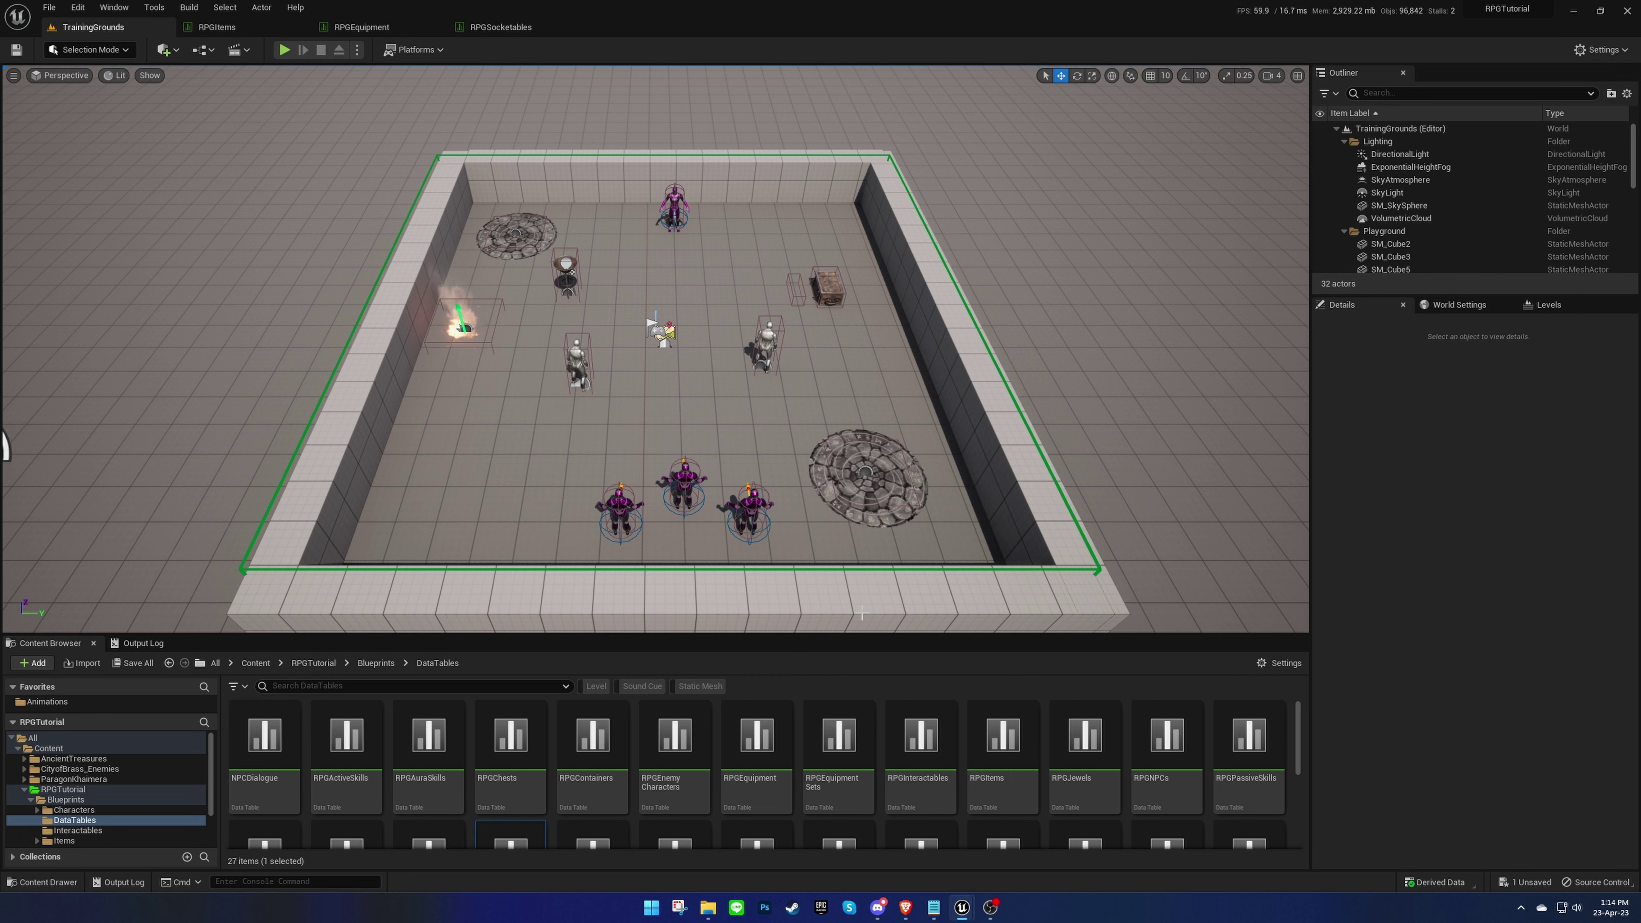
{"action": "key", "text": "Return"}
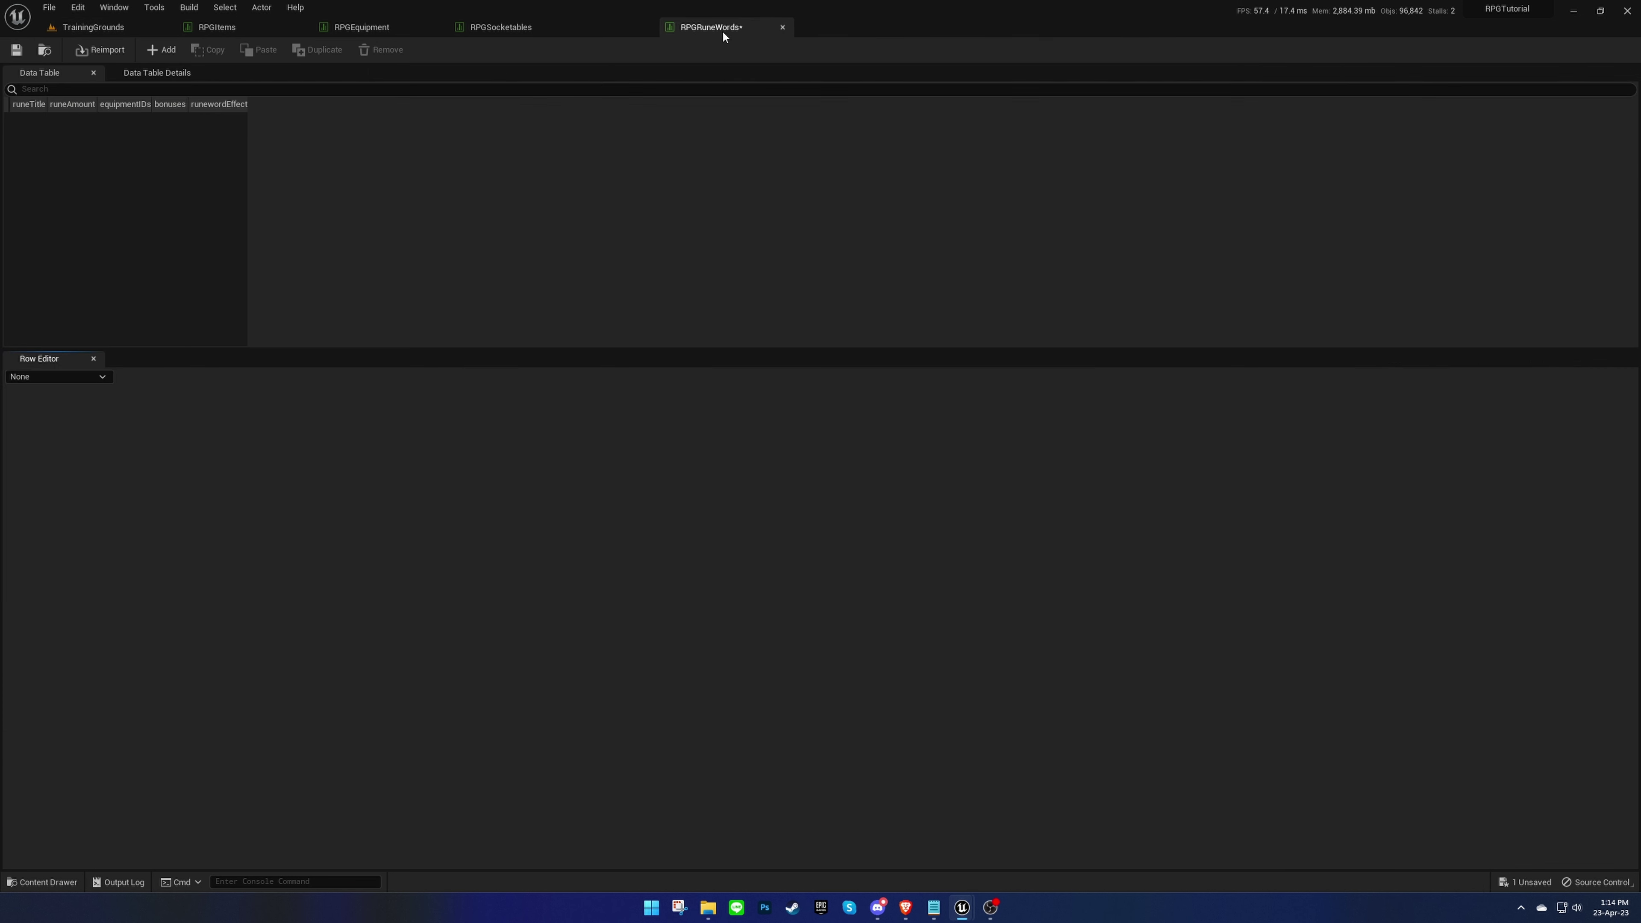
{"action": "left_click", "coordinate": [150, 27]}
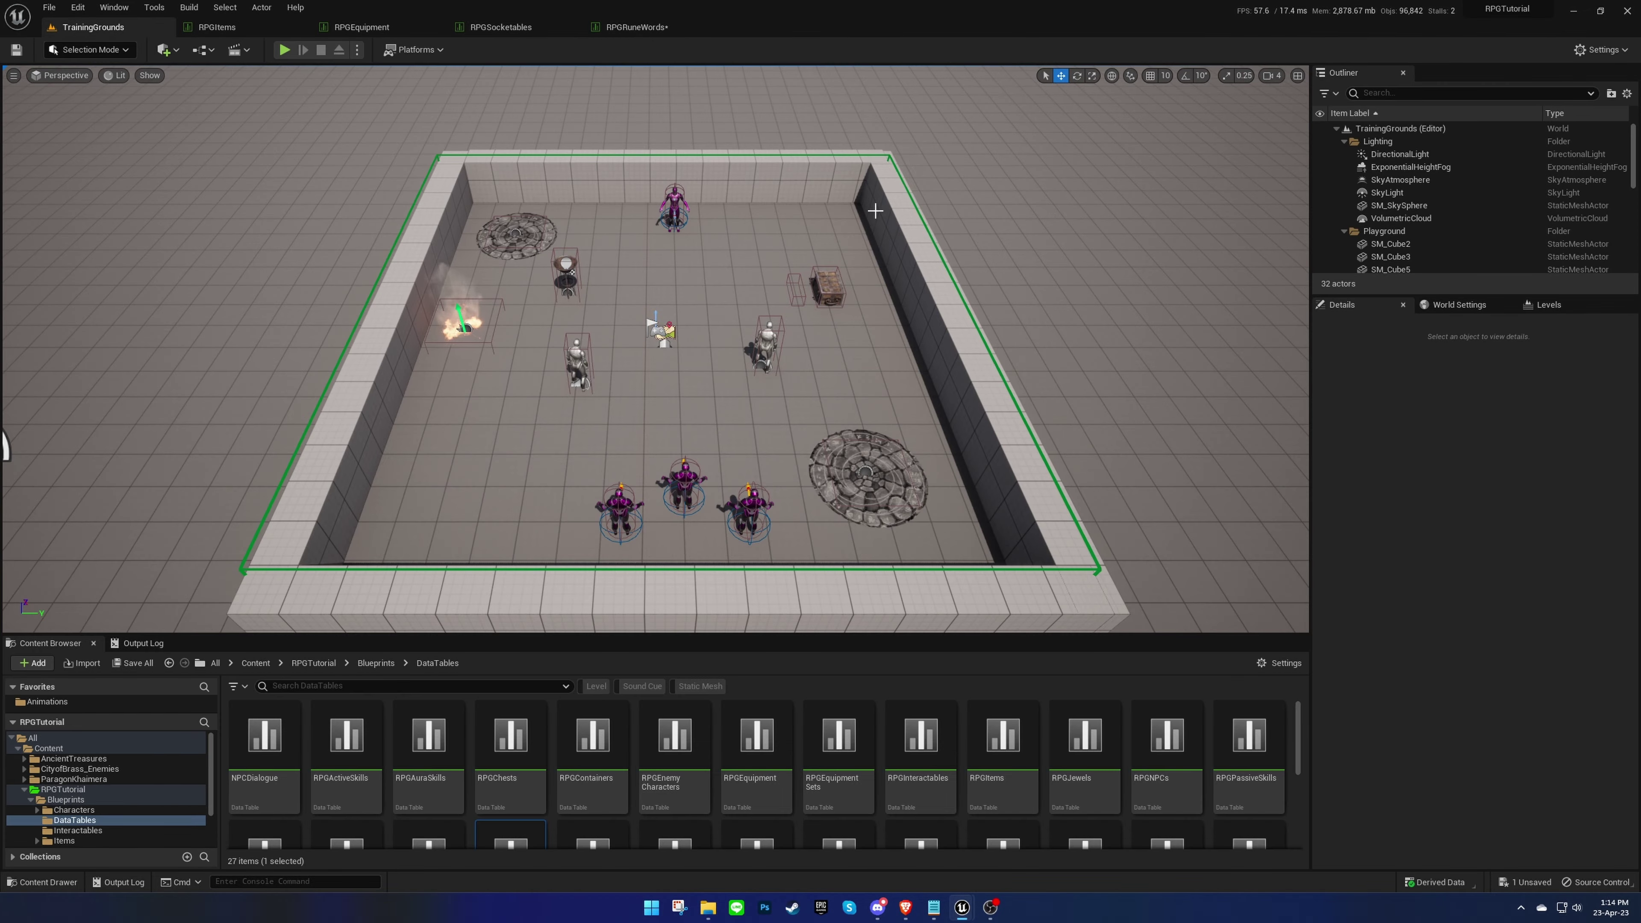
{"action": "key", "text": "alt+Tab"}
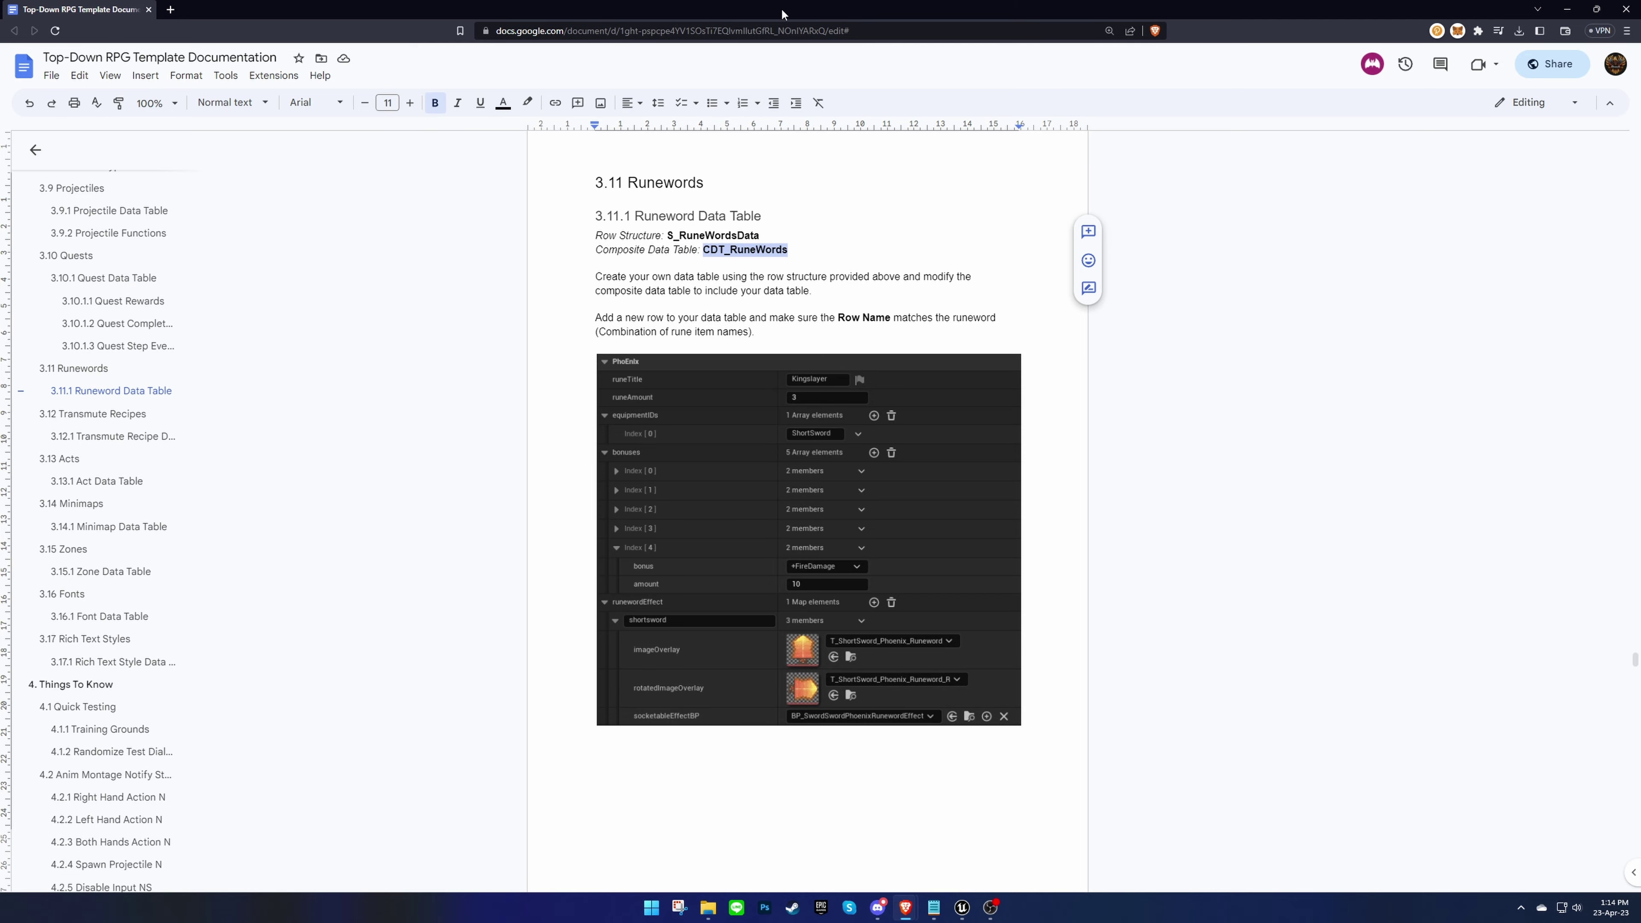
{"action": "left_click", "coordinate": [1566, 9]}
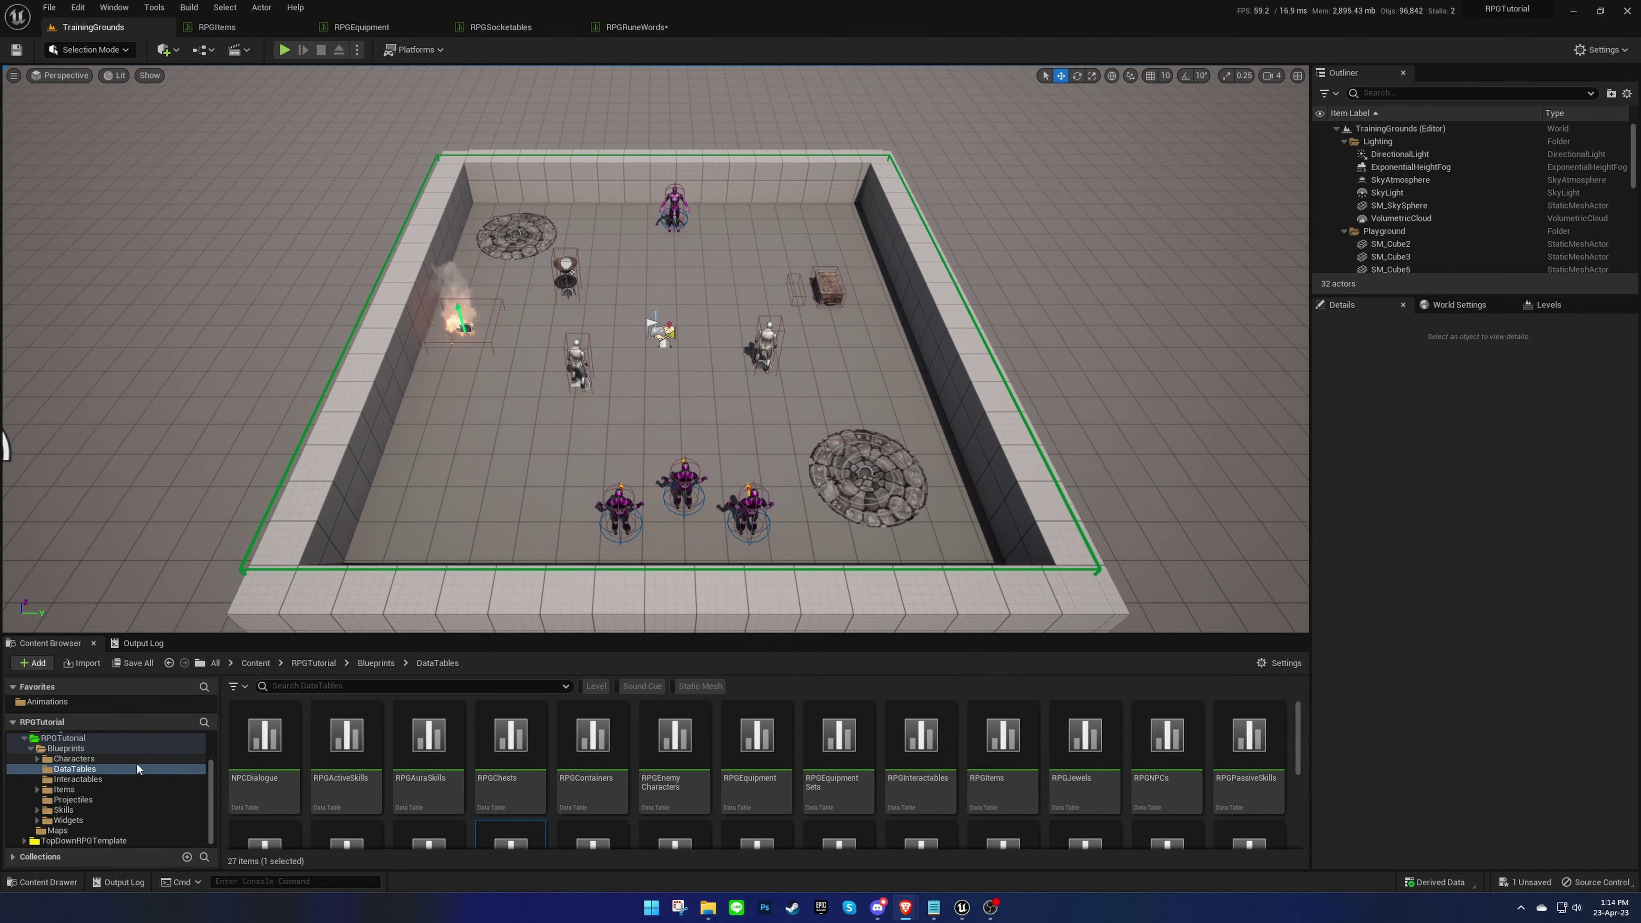
Step: Set CDT_RuneWords' parent table Index 0 to RPGRuneWords and close the composite table
{"action": "left_click", "coordinate": [55, 840]}
{"action": "left_click", "coordinate": [388, 685]}
{"action": "type", "text": "CDT_RuneWords"}
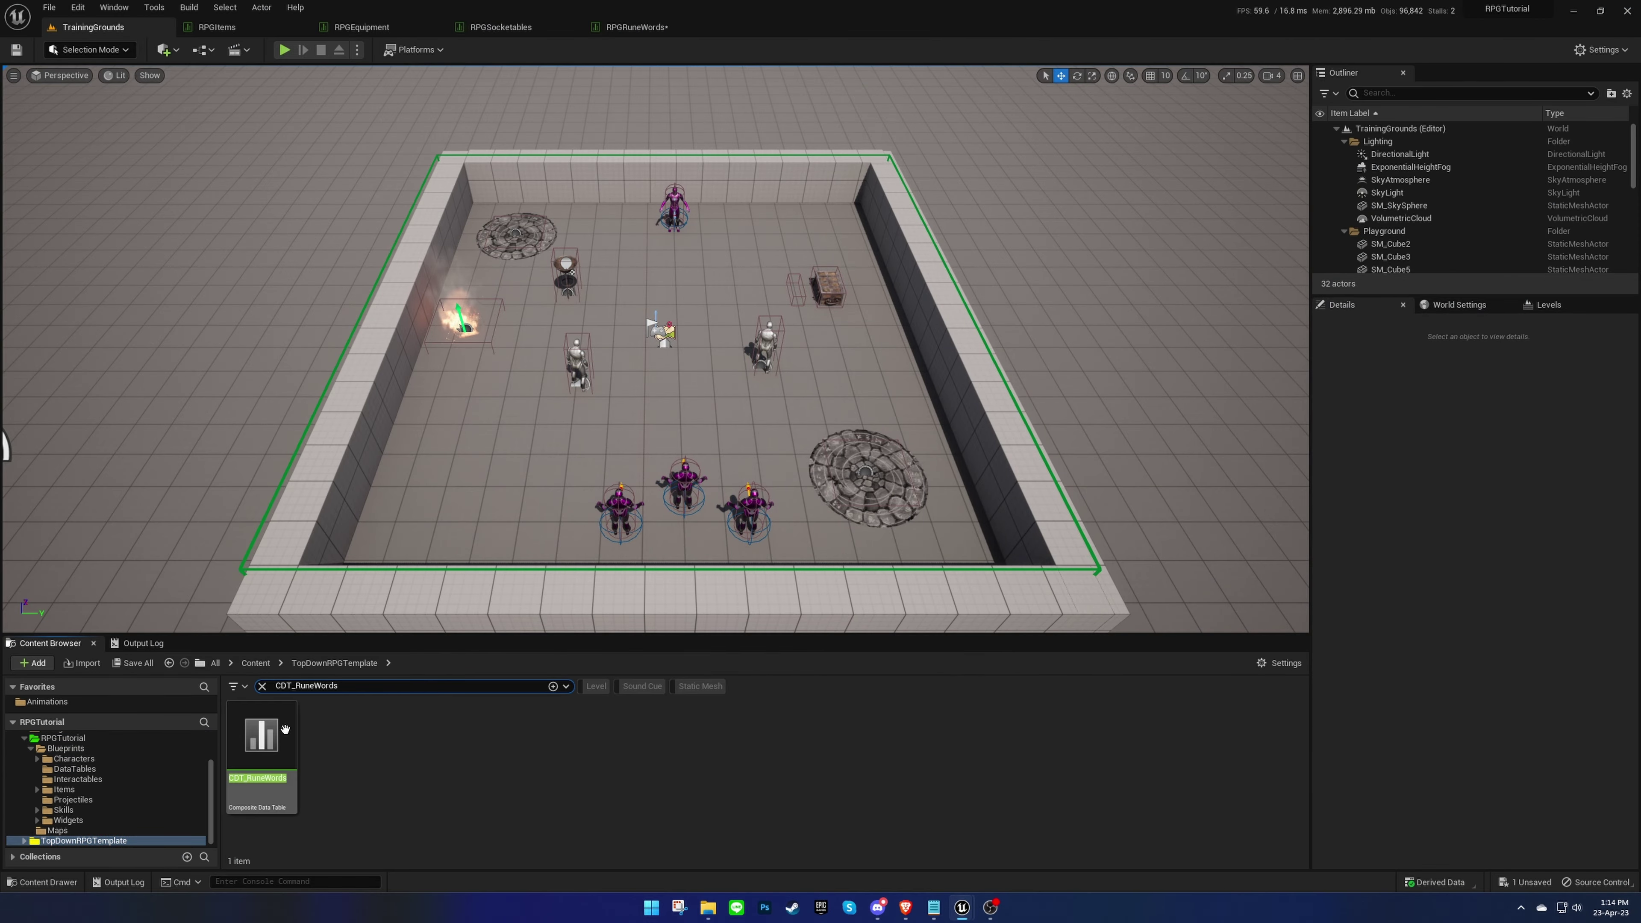
{"action": "double_click", "coordinate": [285, 729]}
{"action": "left_click", "coordinate": [282, 136]}
{"action": "type", "text": "r"}
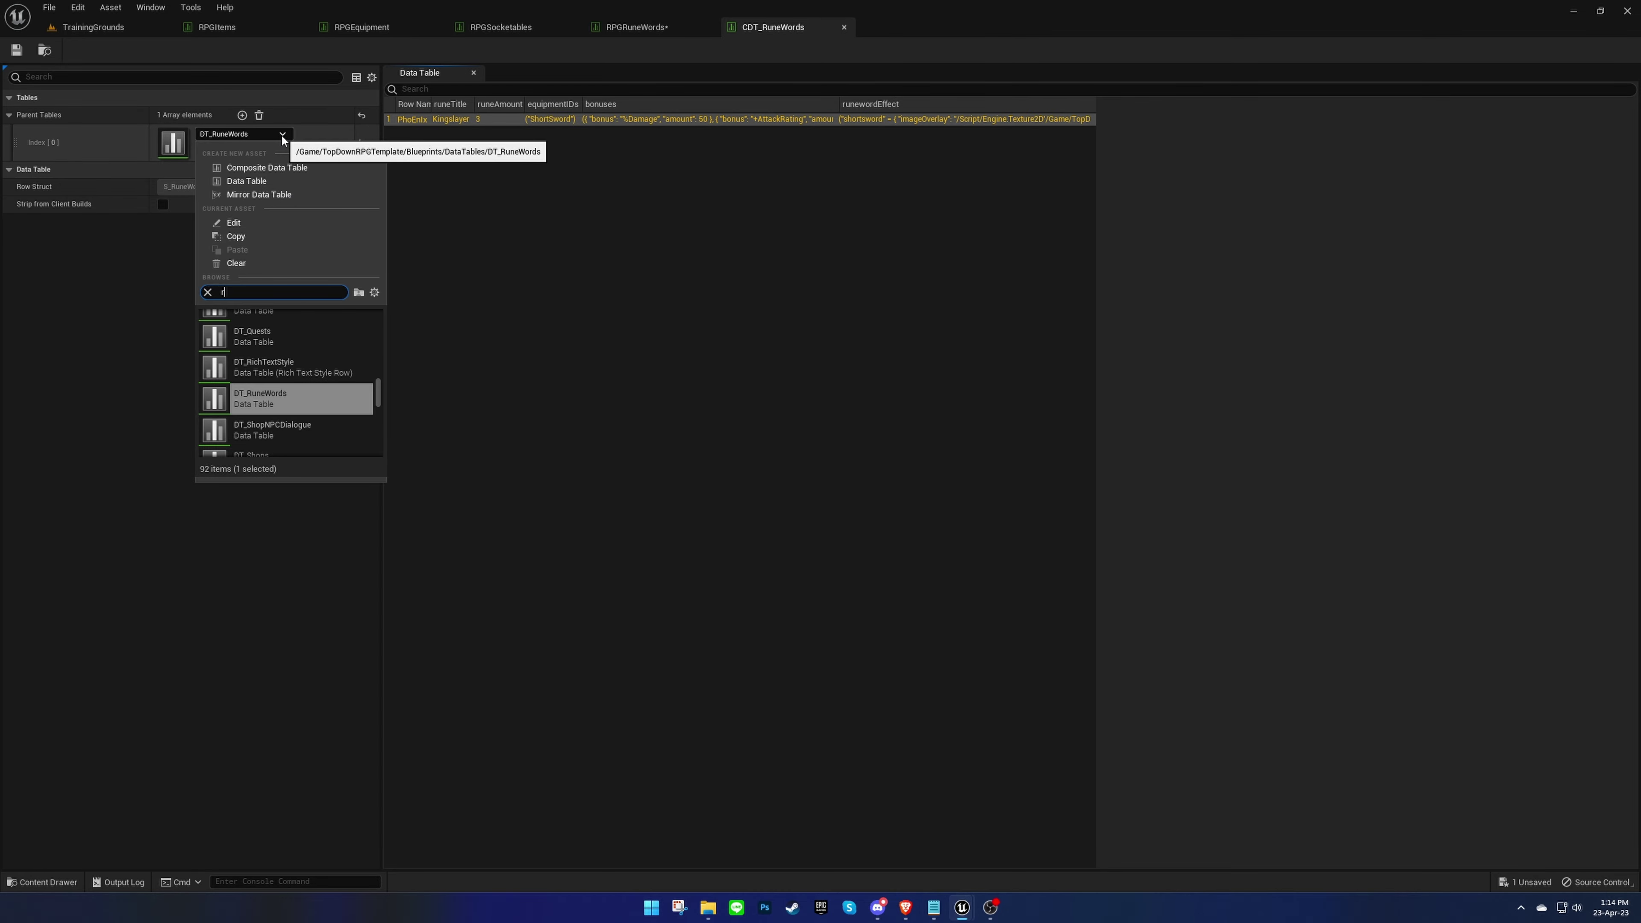
{"action": "type", "text": "pgrun"}
{"action": "left_click", "coordinate": [278, 319]}
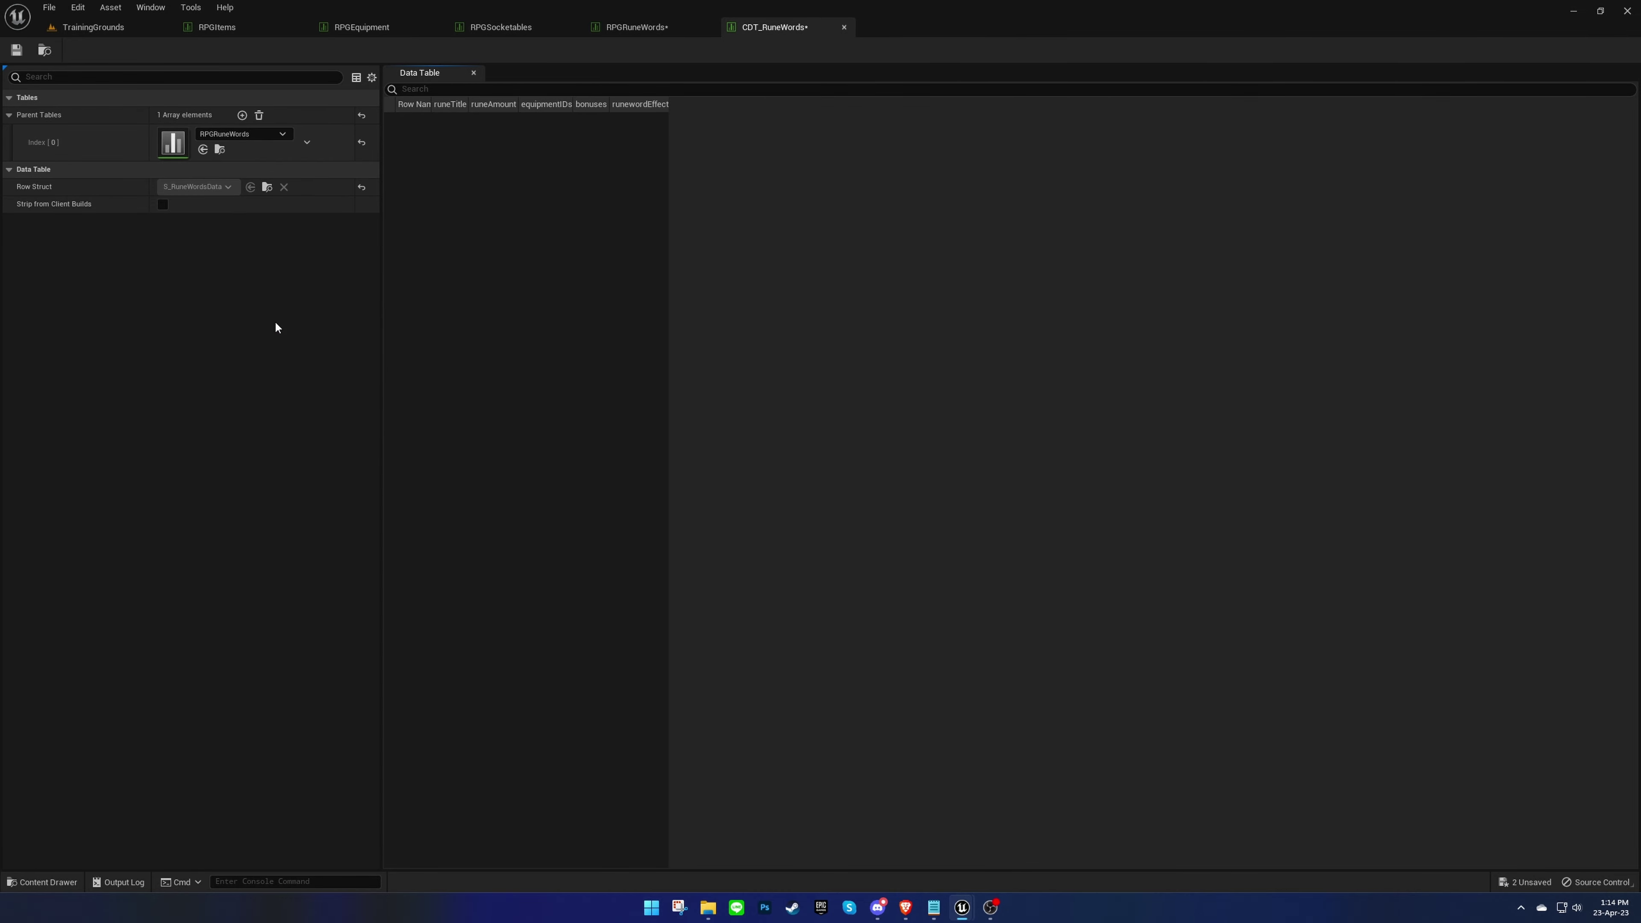
{"action": "middle_click", "coordinate": [782, 29]}
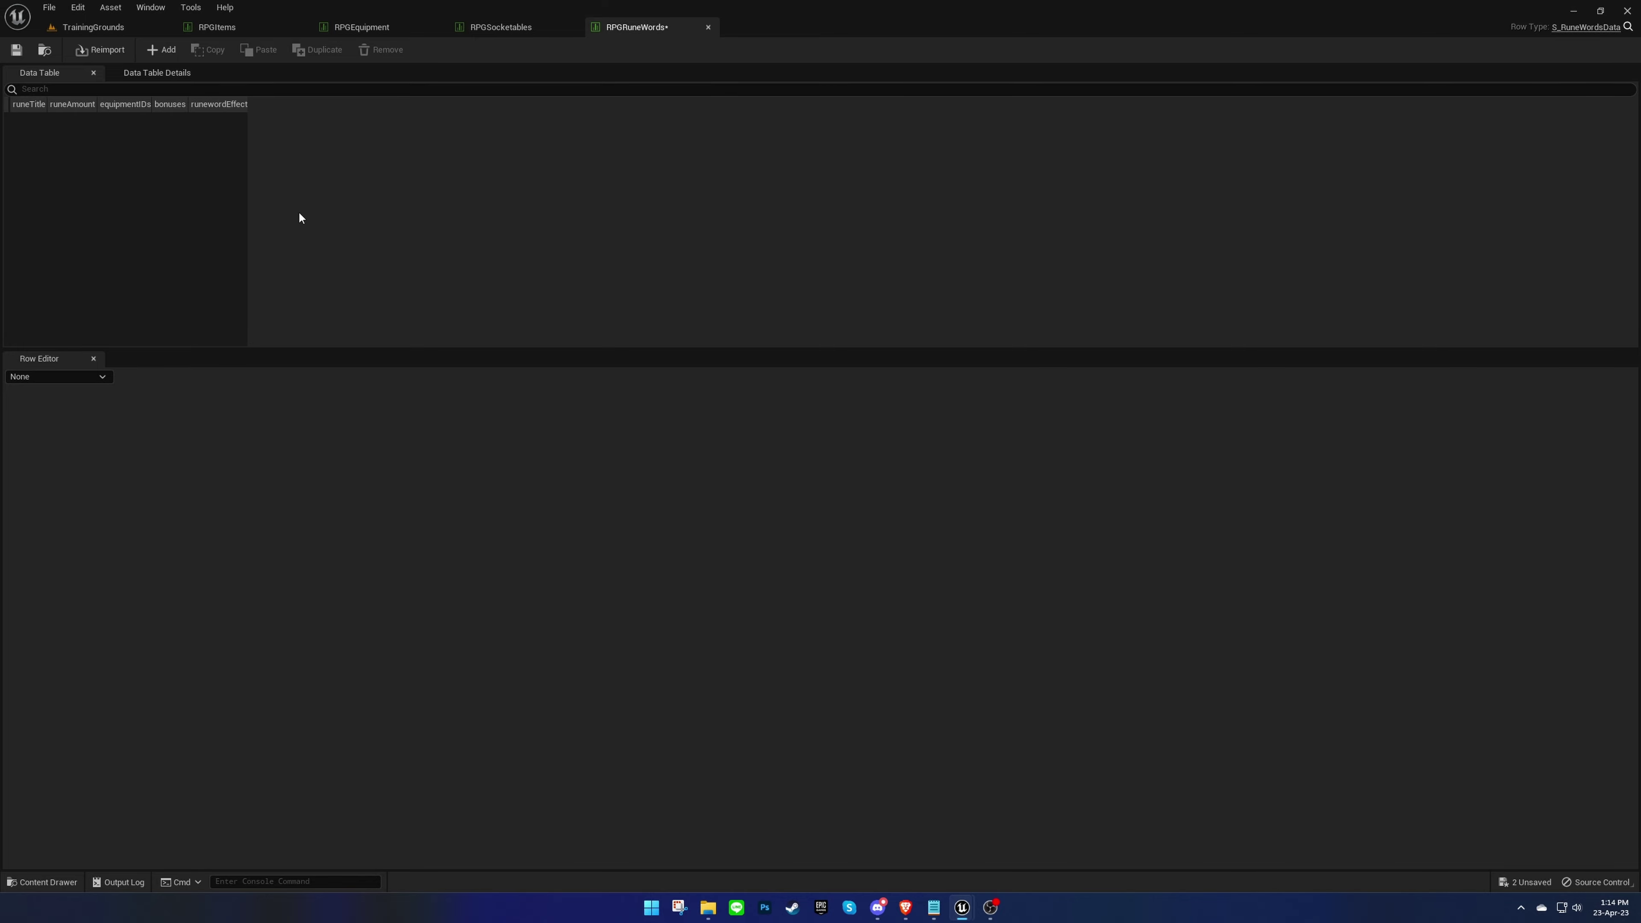
Step: Add a row to RPGRuneWords, widen the Row Name column, and inspect the RuneEn and RuneIx items
{"action": "left_click", "coordinate": [167, 52]}
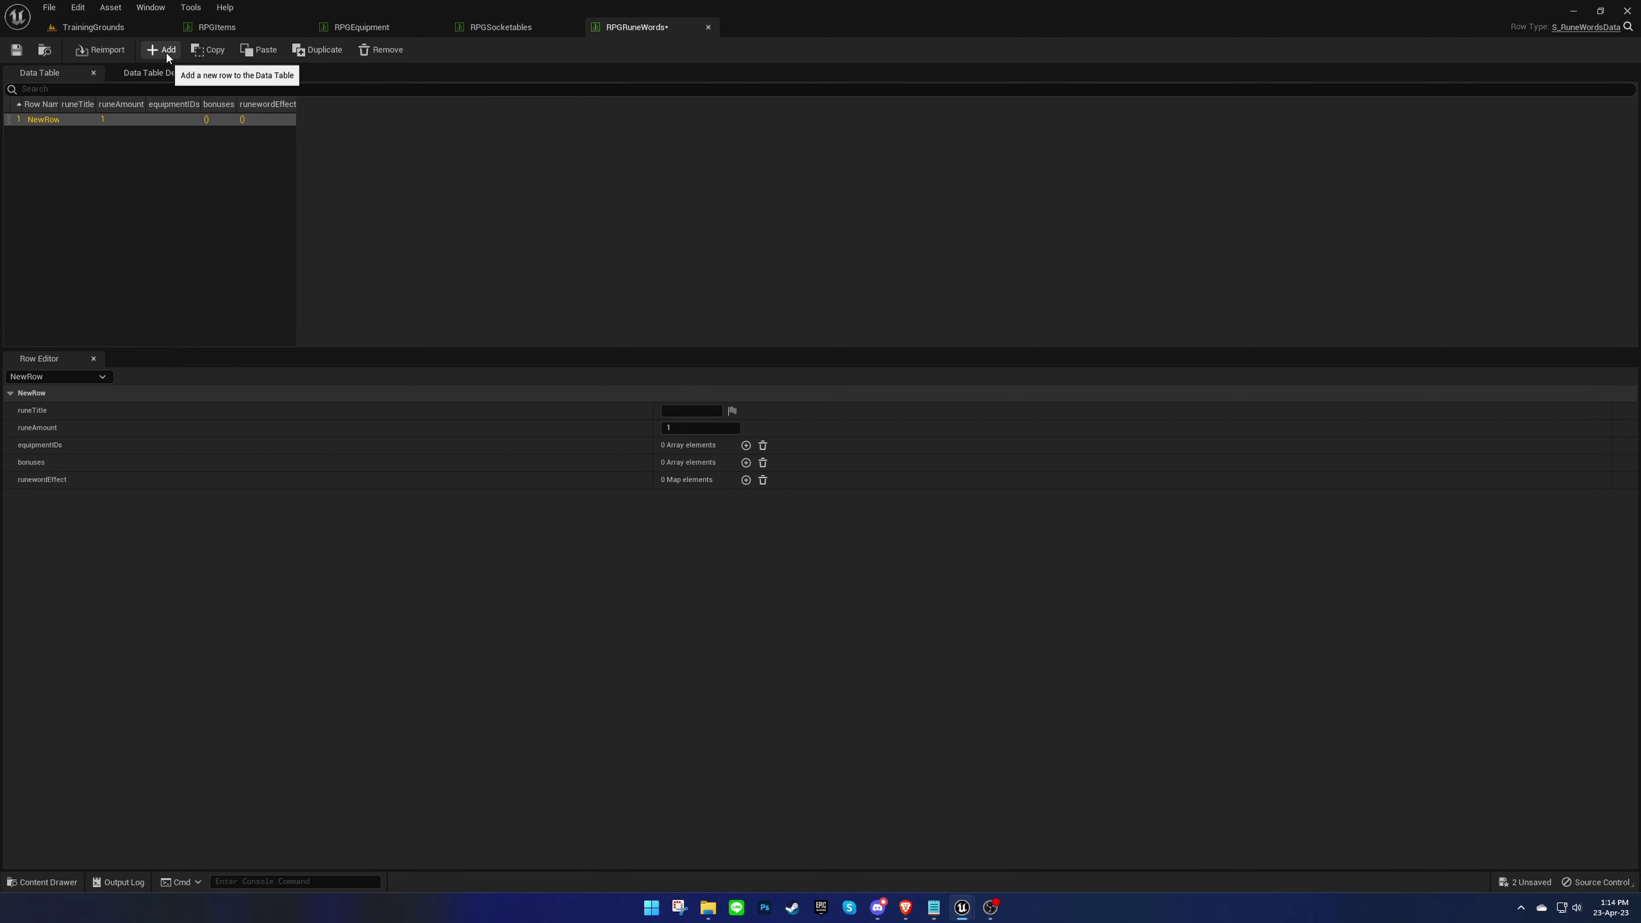
{"action": "left_click_drag", "start_coordinate": [58, 104], "coordinate": [96, 107]}
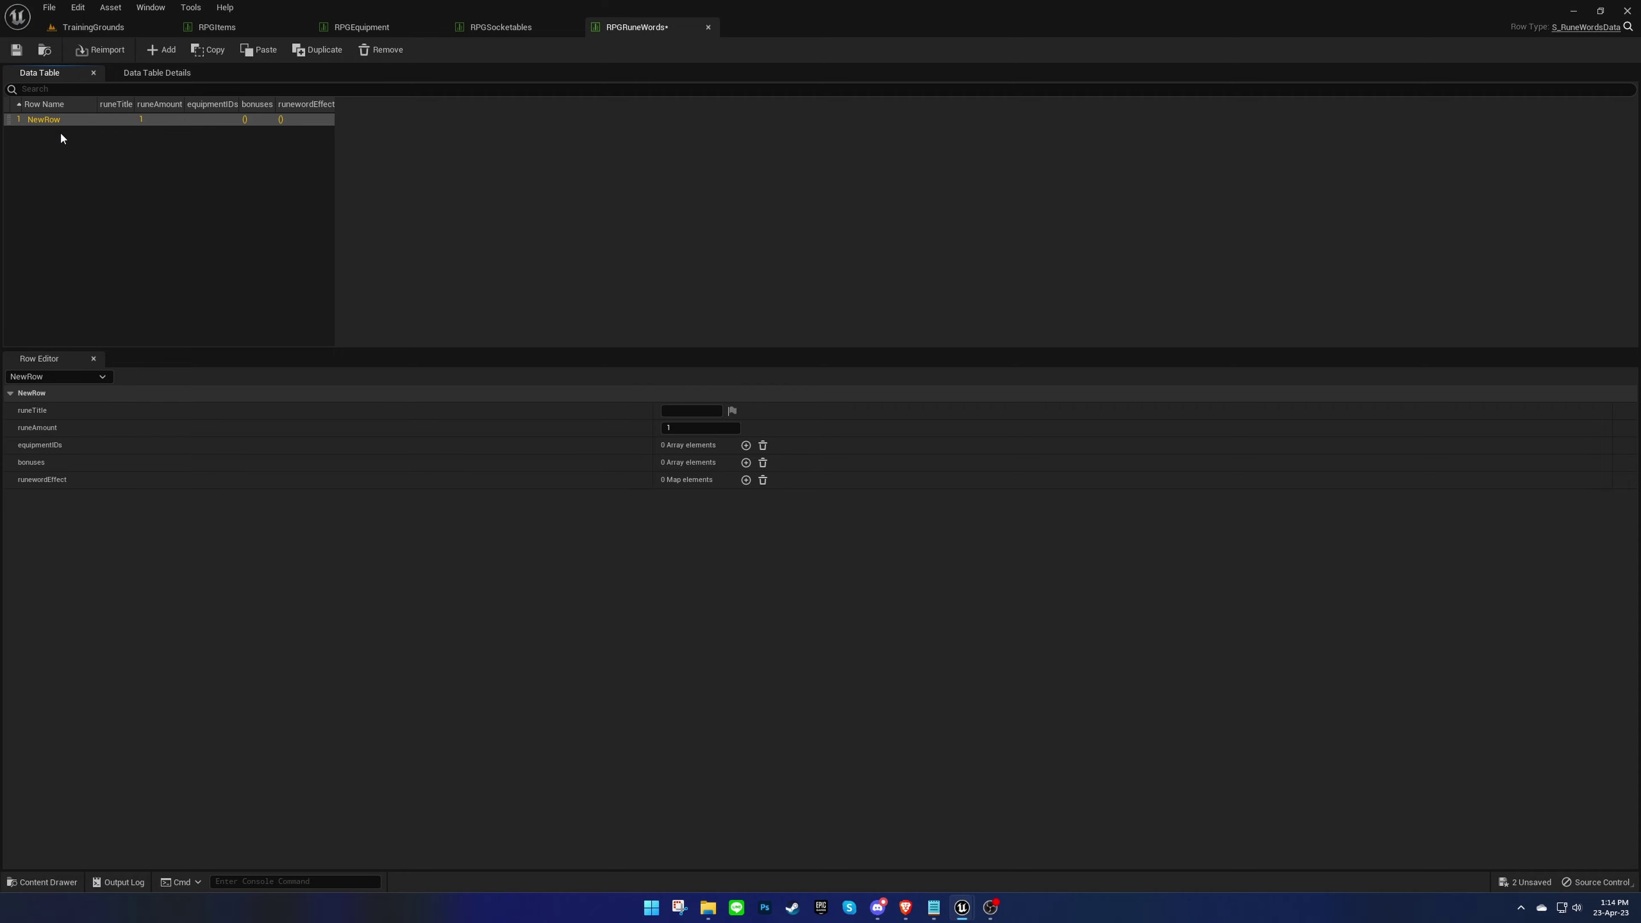
{"action": "left_click", "coordinate": [216, 27]}
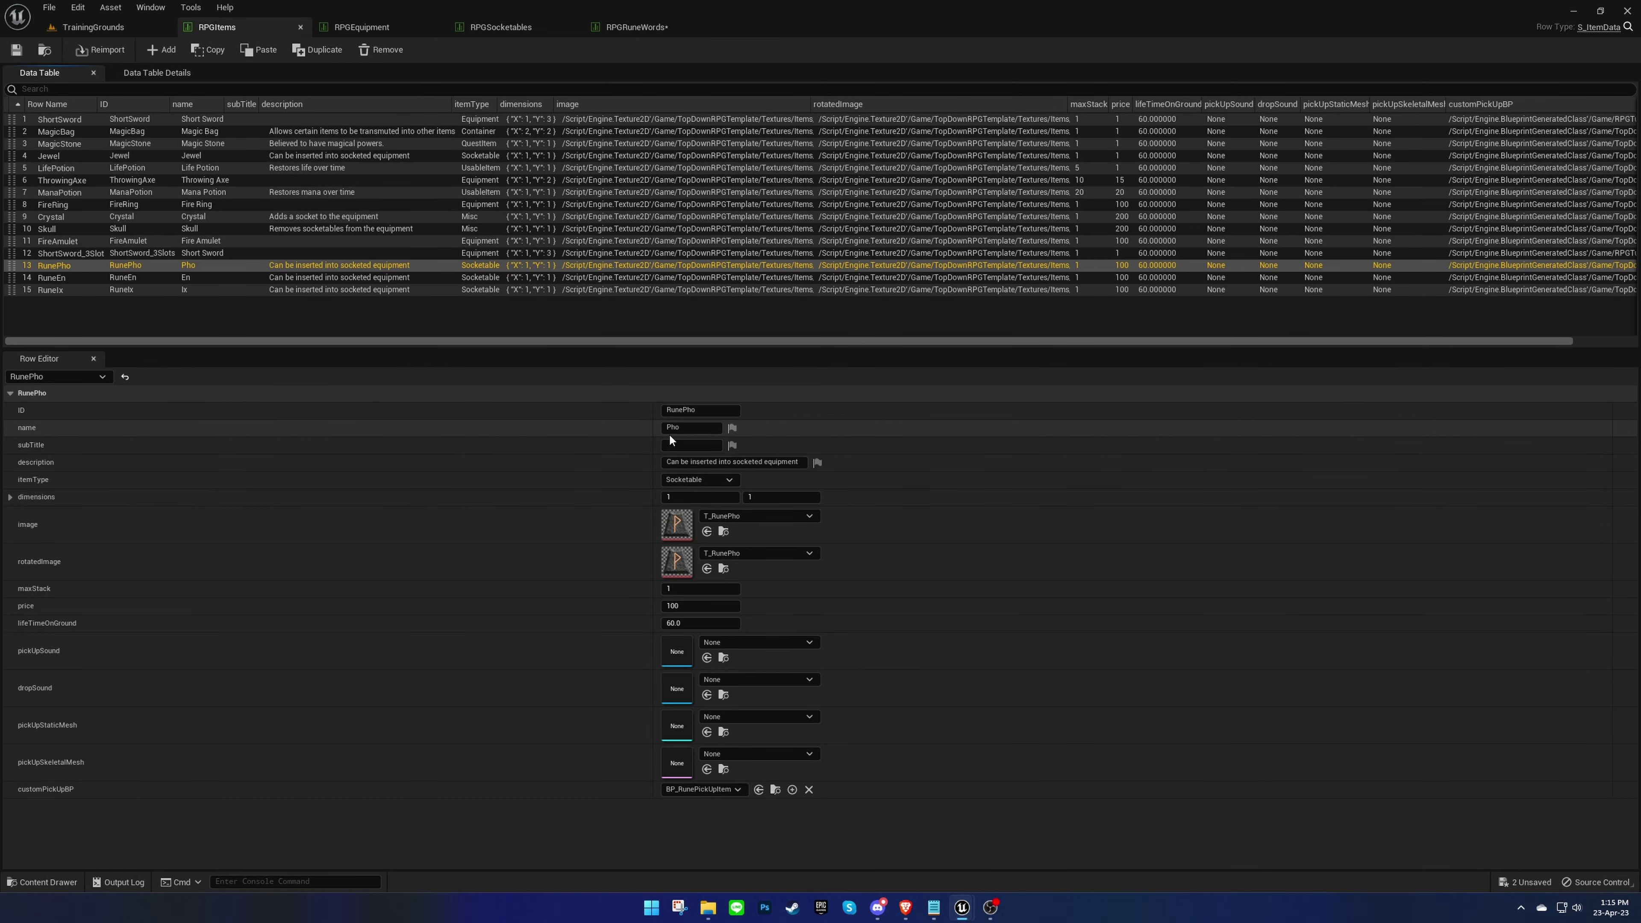
{"action": "left_click", "coordinate": [63, 278]}
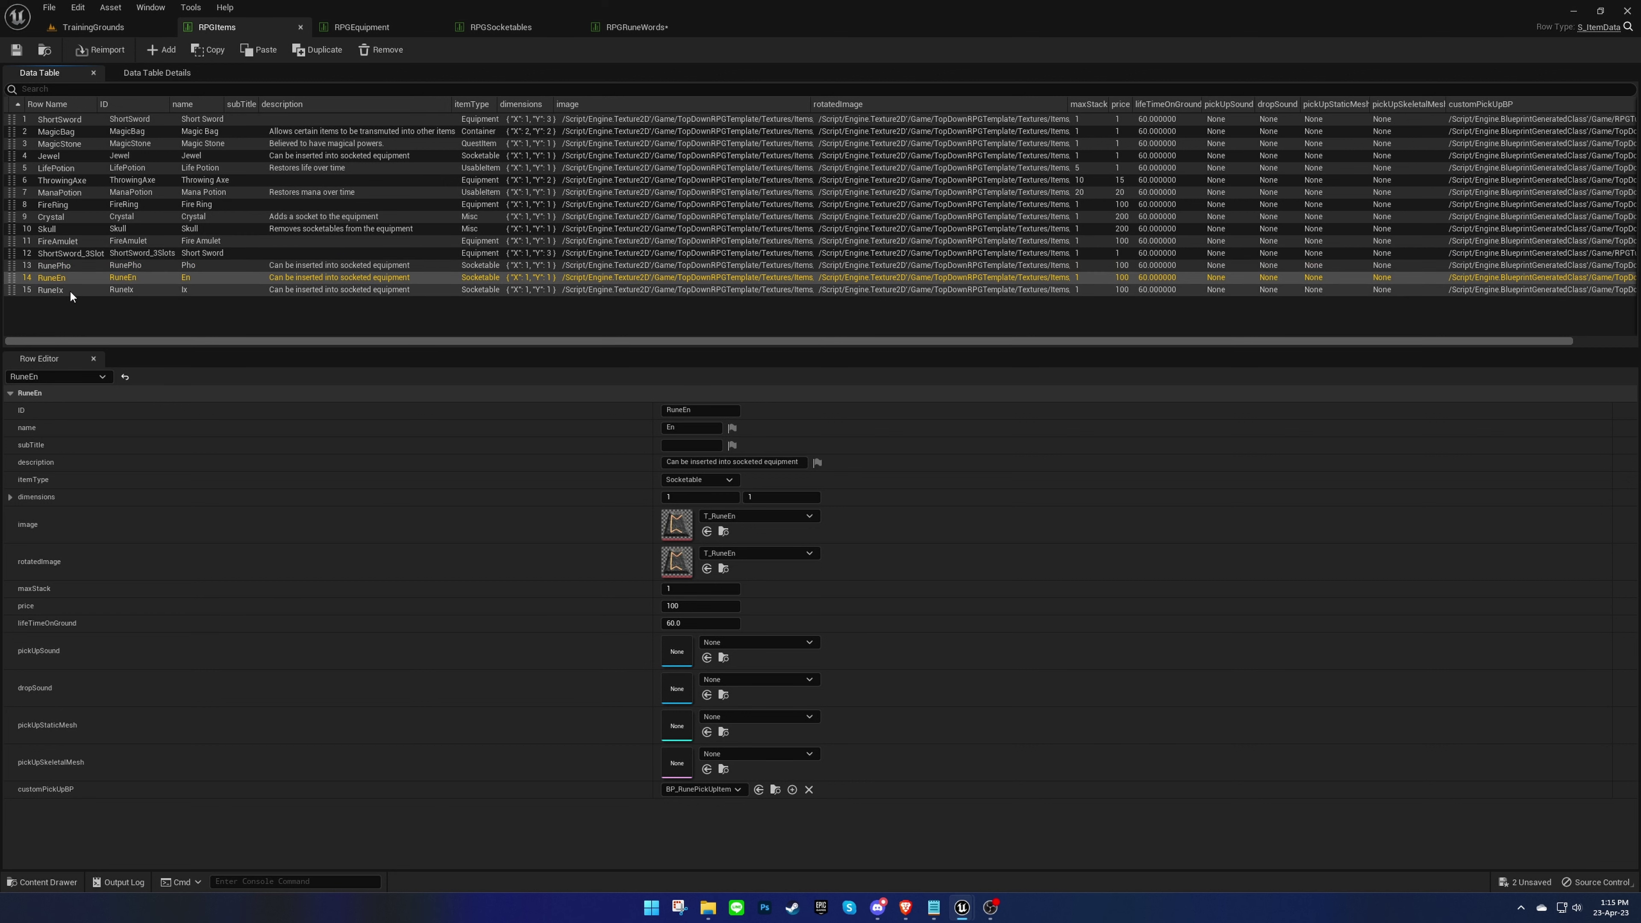
{"action": "left_click", "coordinate": [70, 290]}
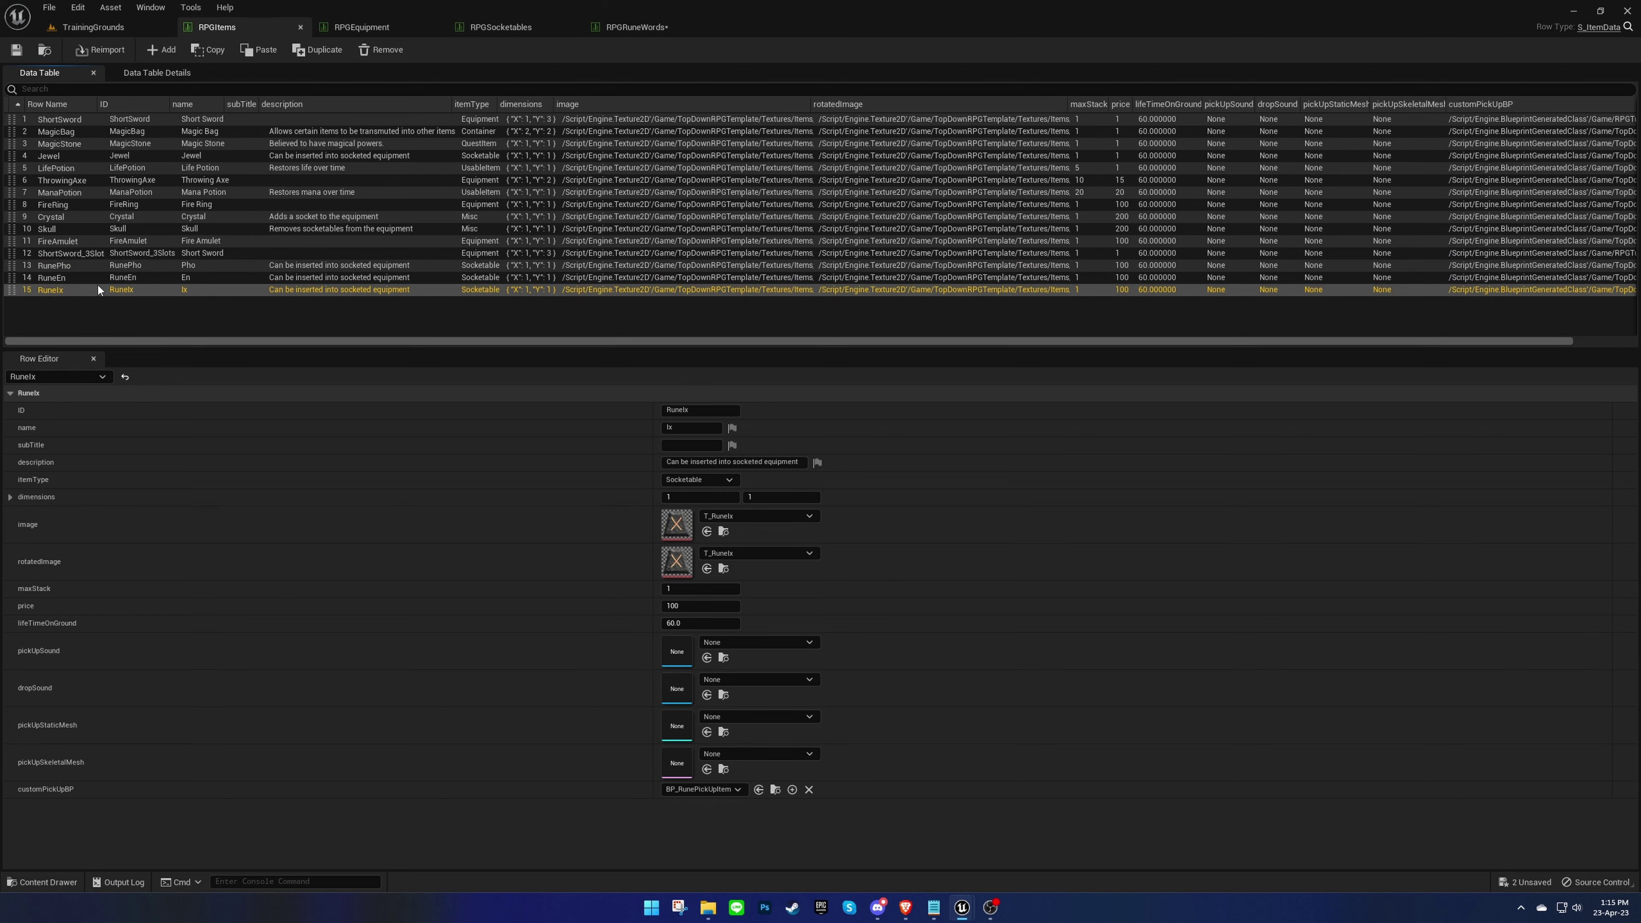
Step: Review RPGSocketables, then select the RunePho item's name Pho in RPGItems
{"action": "left_click", "coordinate": [504, 27]}
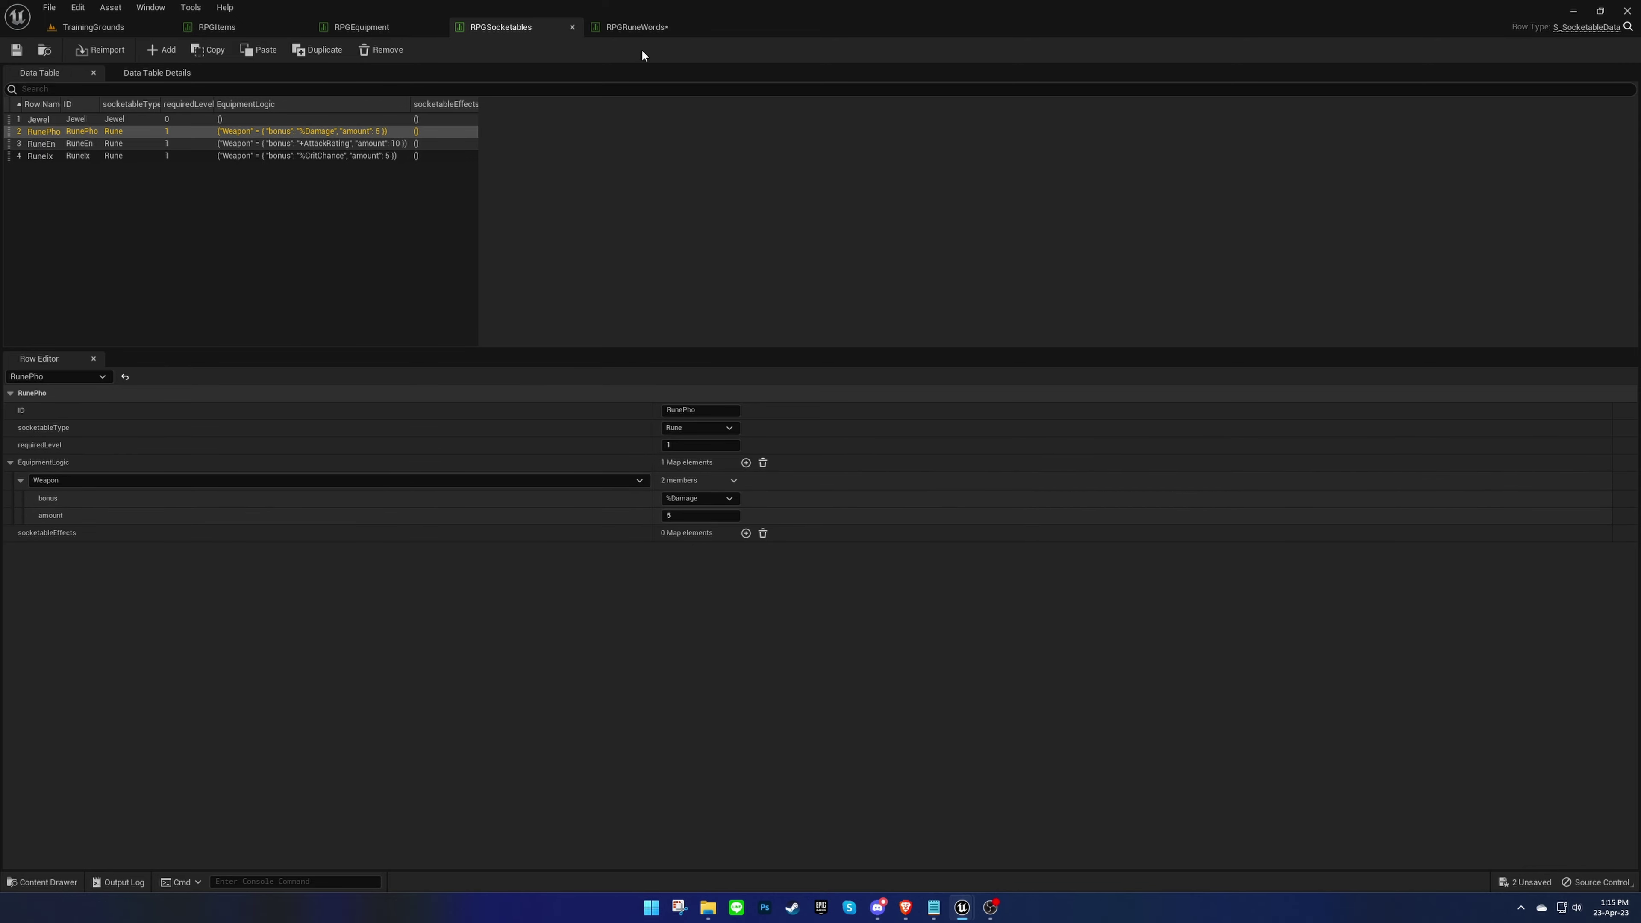
{"action": "left_click", "coordinate": [249, 27]}
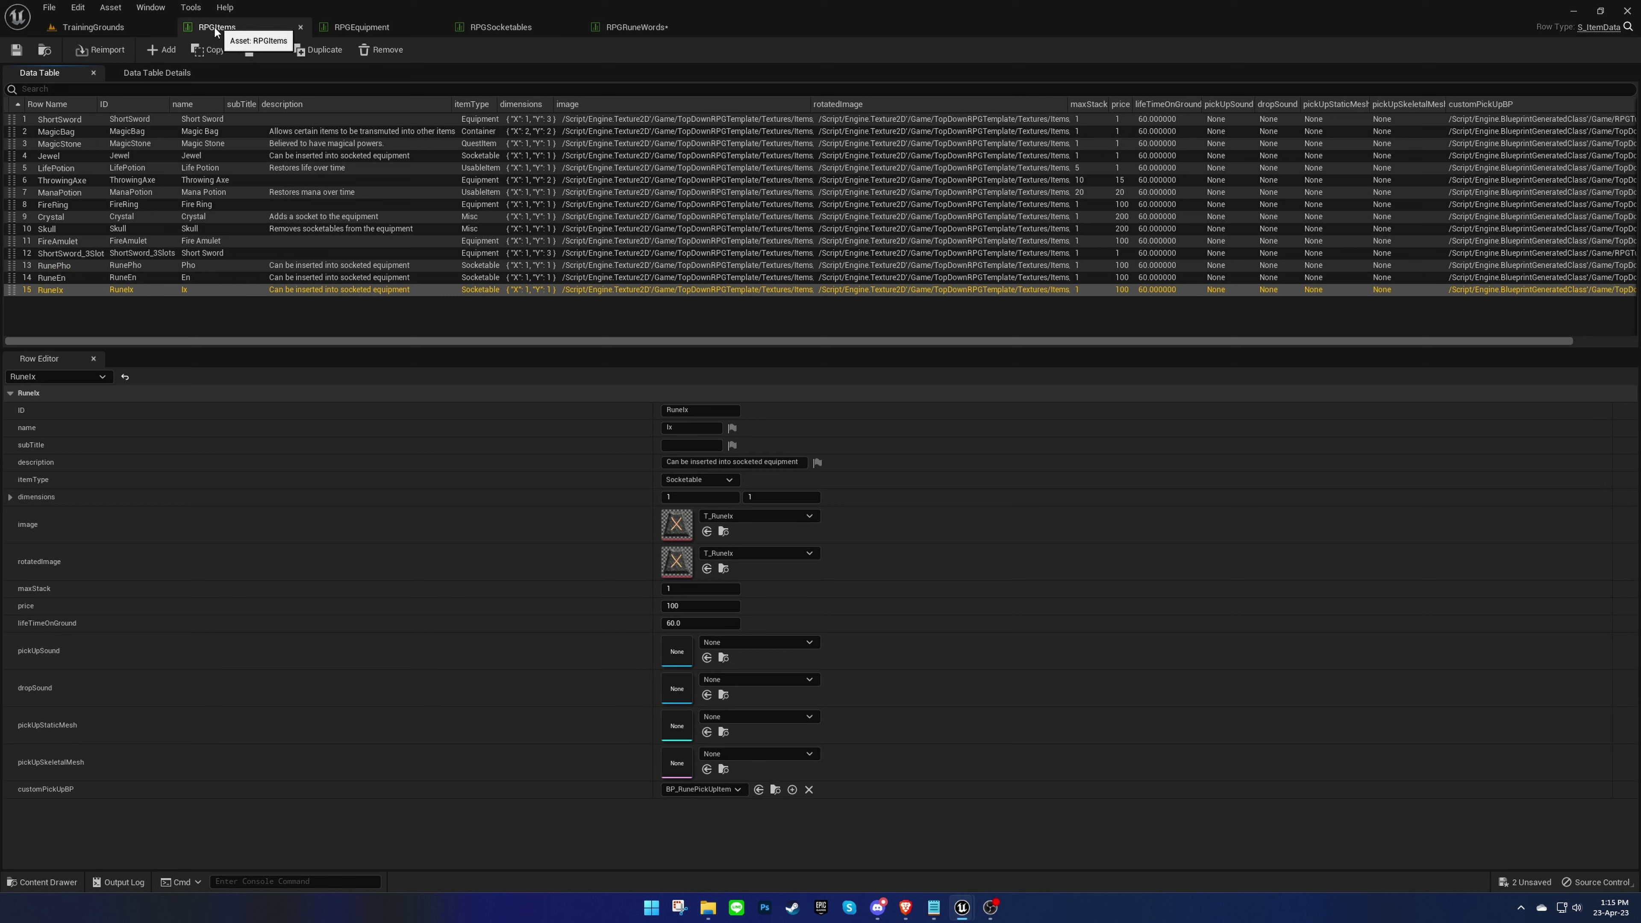
{"action": "left_click", "coordinate": [90, 265]}
{"action": "left_click", "coordinate": [675, 427]}
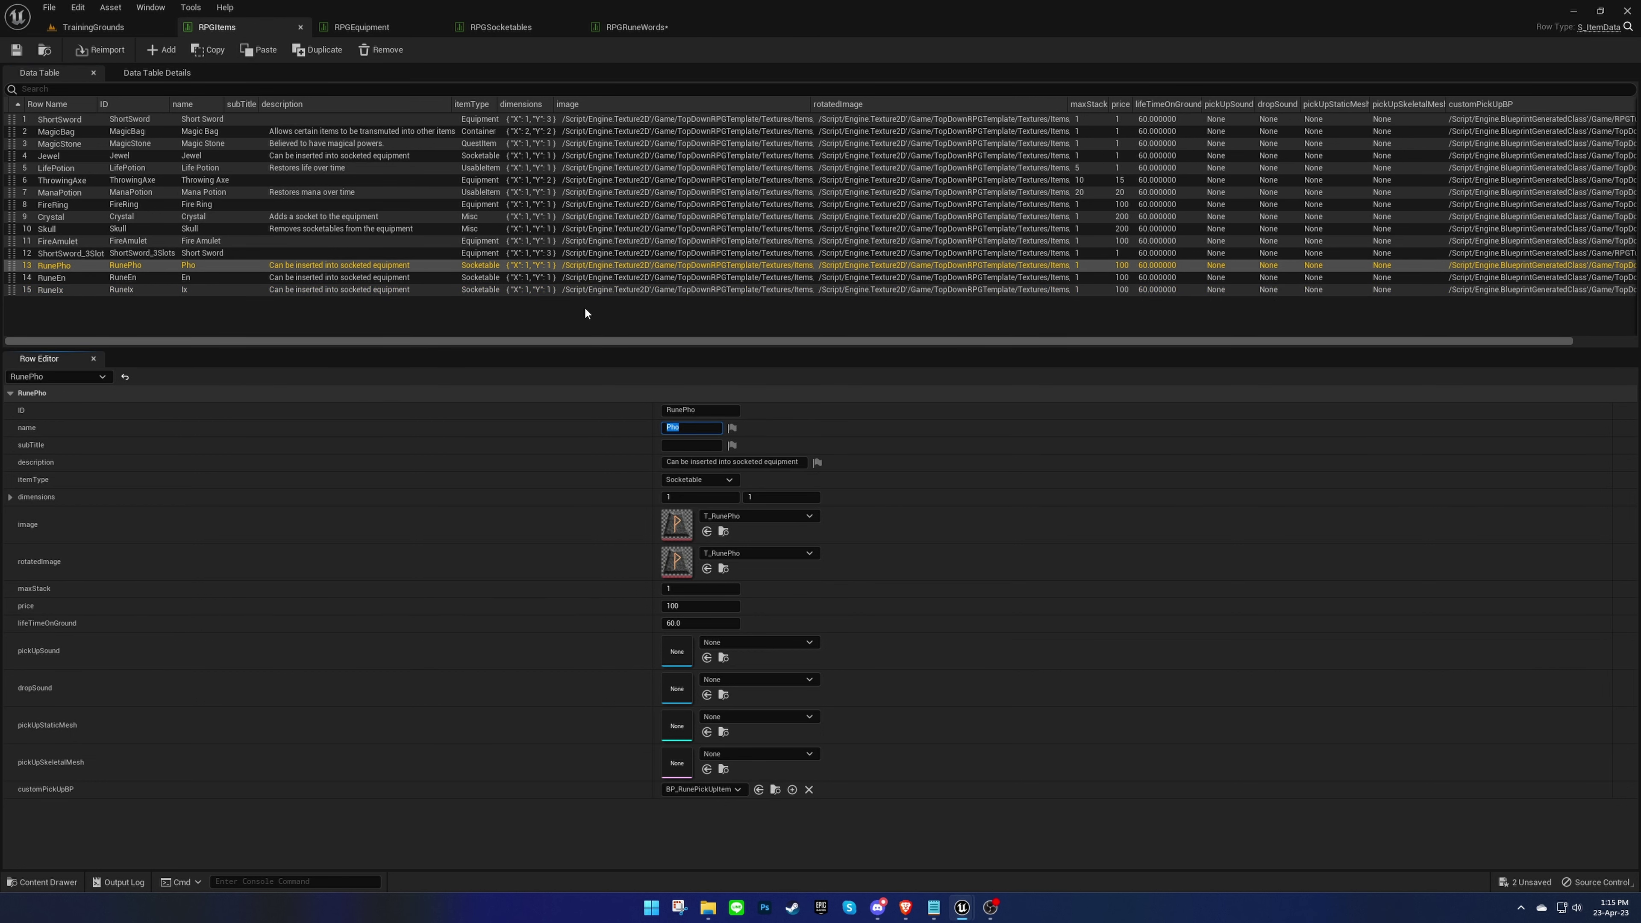
Step: Look up the RuneEn item's name En in the RPGItems table
{"action": "left_click", "coordinate": [636, 26]}
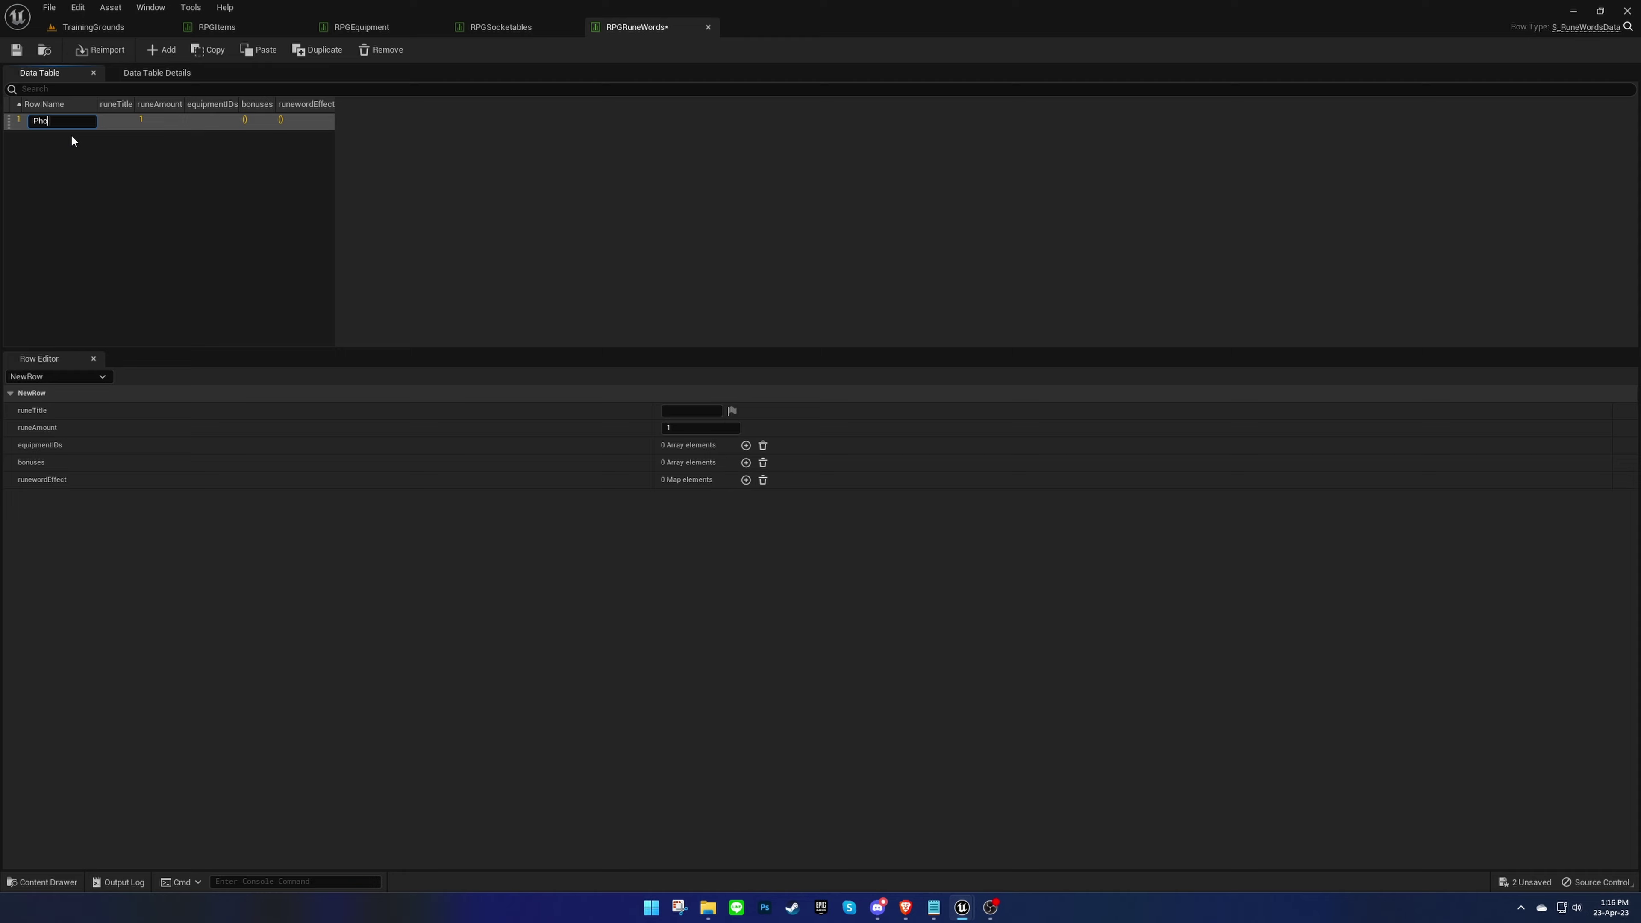
{"action": "left_click", "coordinate": [218, 29]}
{"action": "left_click", "coordinate": [52, 277]}
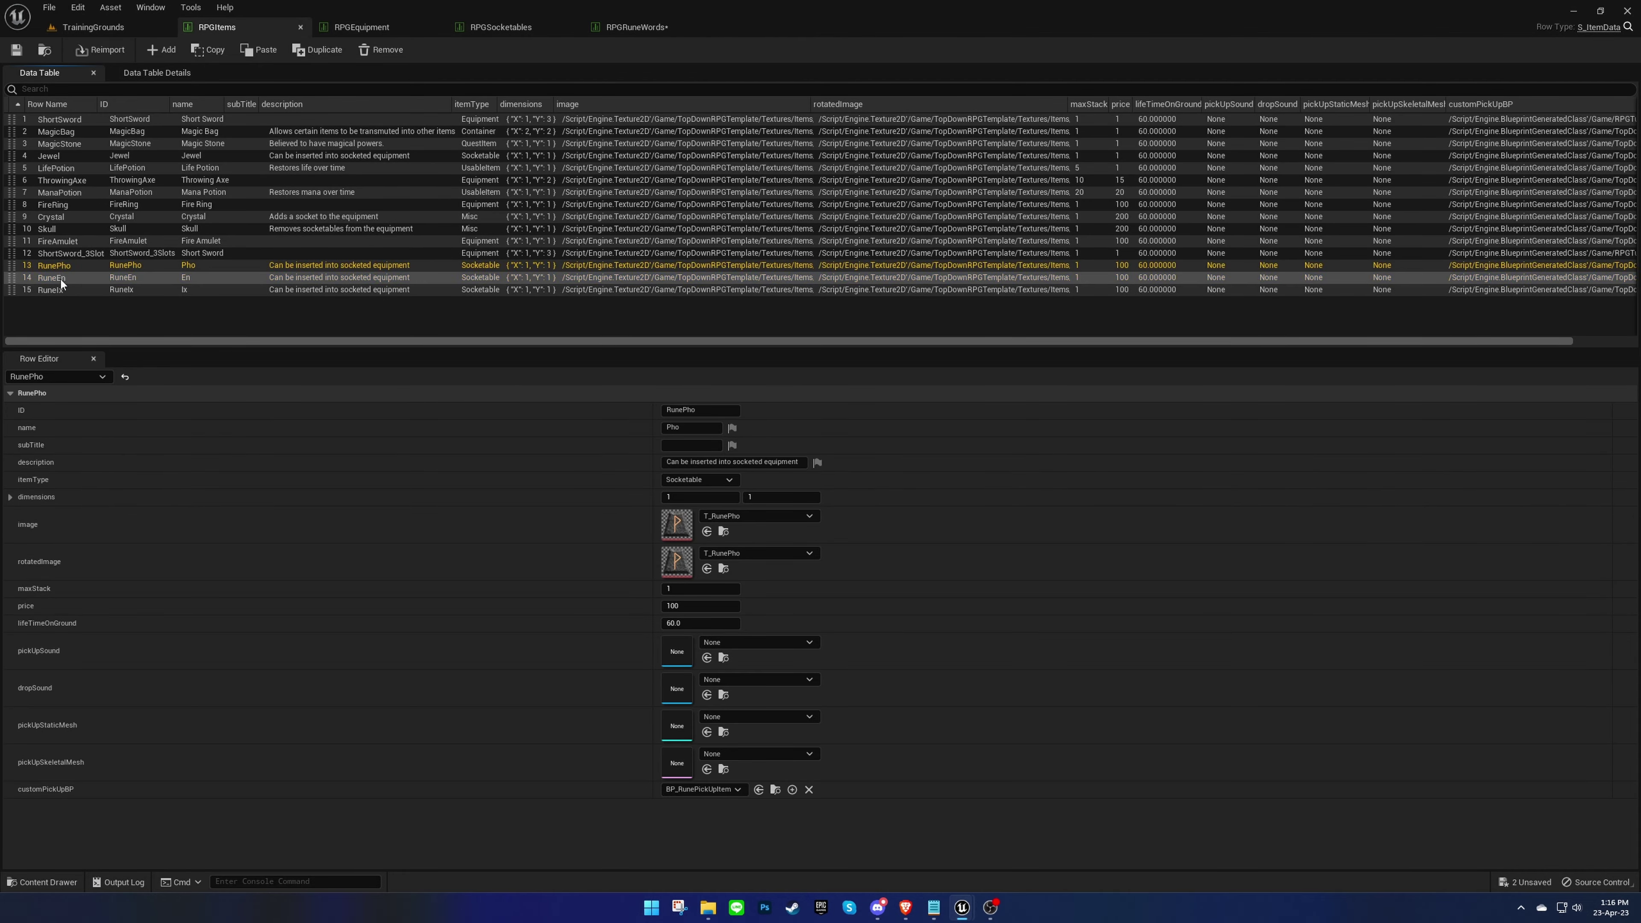
{"action": "left_click", "coordinate": [672, 427]}
{"action": "left_click", "coordinate": [621, 30]}
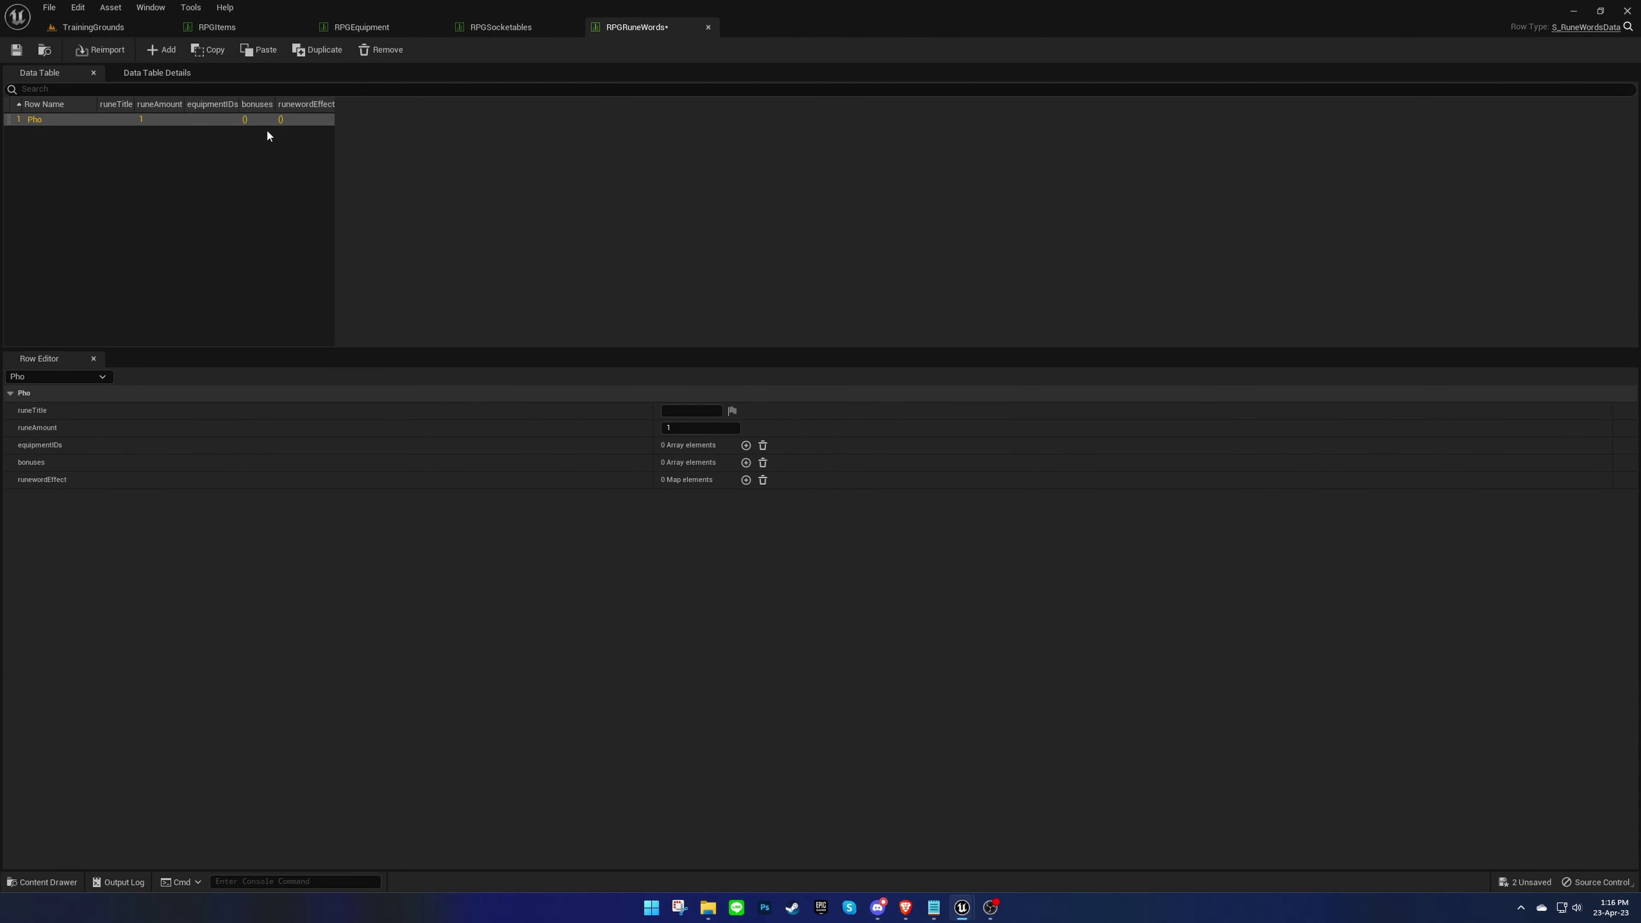
{"action": "left_click", "coordinate": [222, 29]}
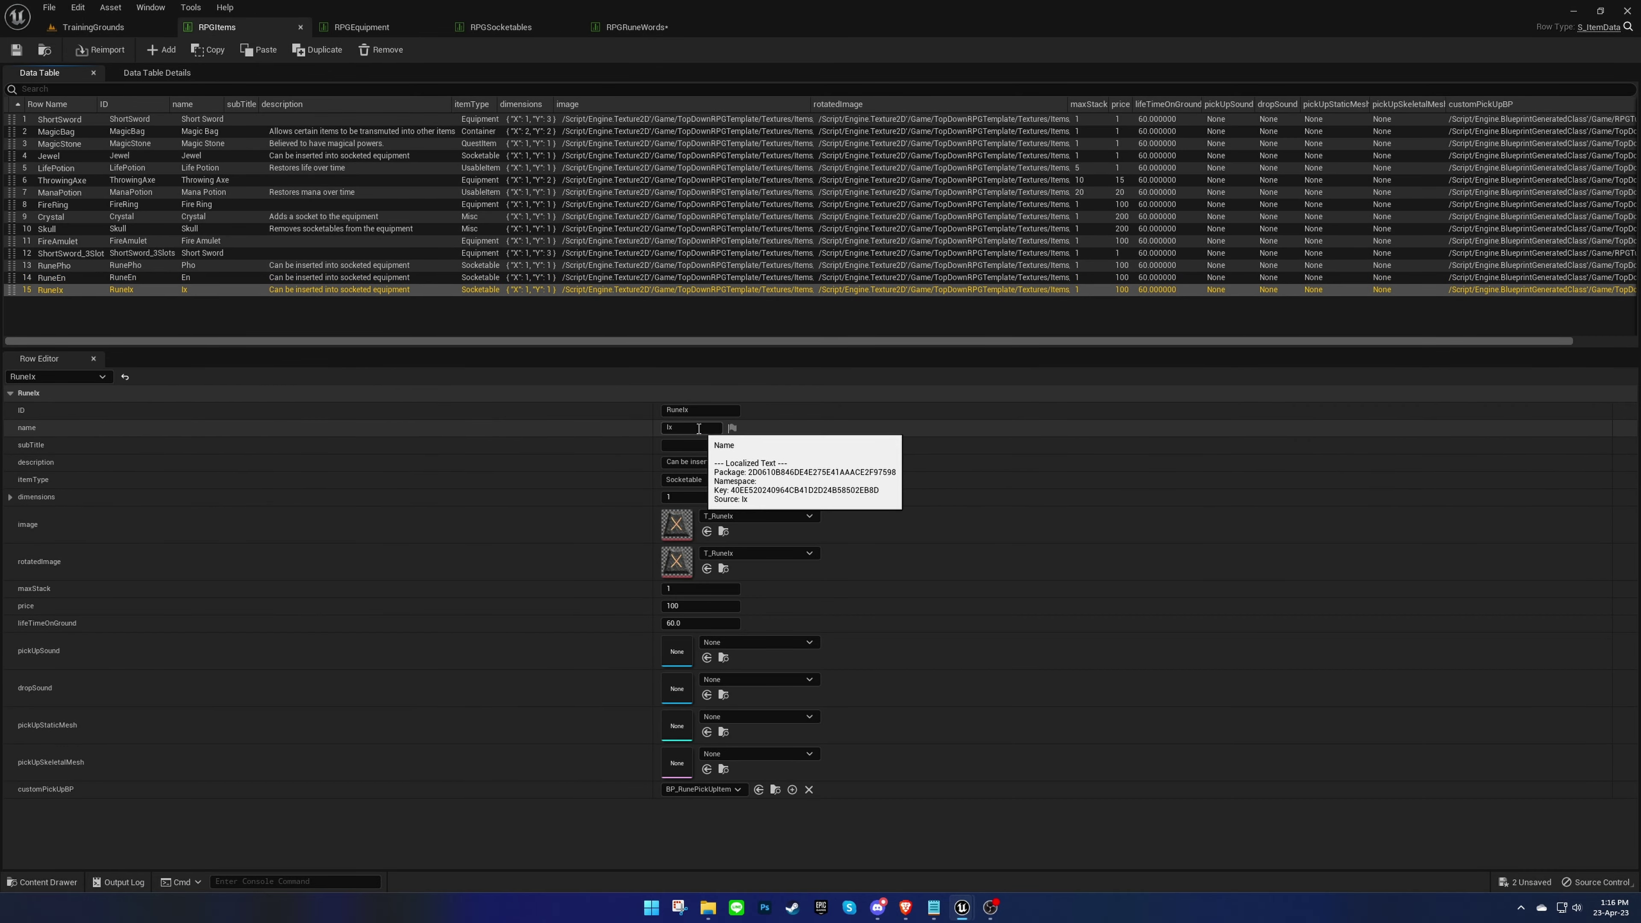
Step: Rename the new RPGRuneWords row to PhoEnIx
{"action": "left_click", "coordinate": [629, 27]}
{"action": "double_click", "coordinate": [86, 118]}
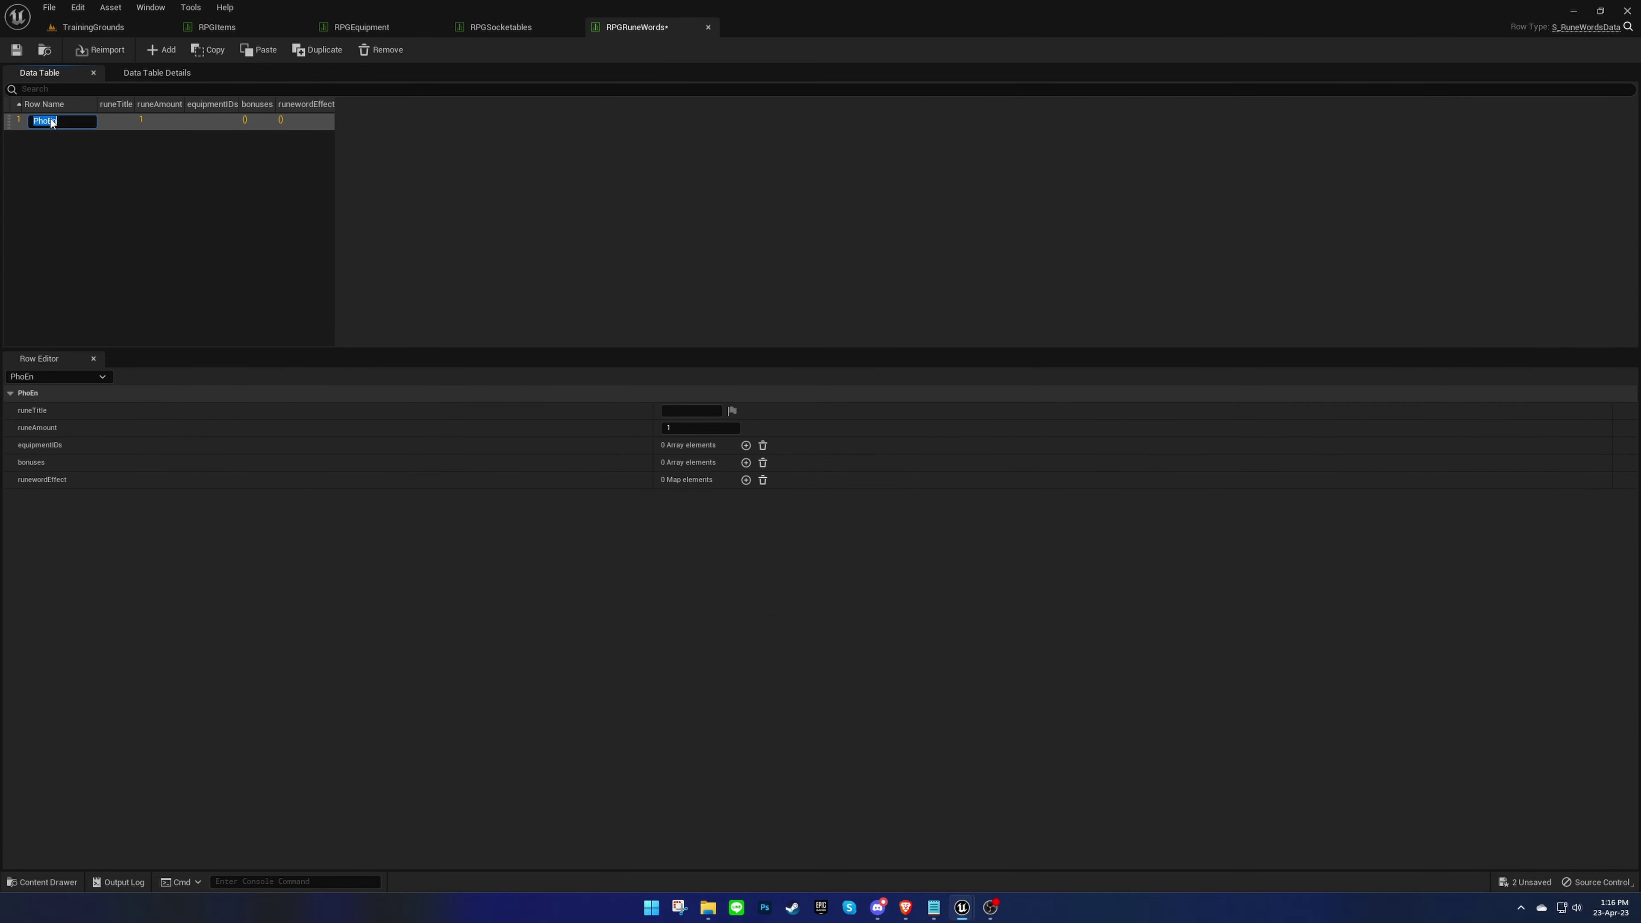
{"action": "type", "text": "Ix"}
{"action": "key", "text": "Return"}
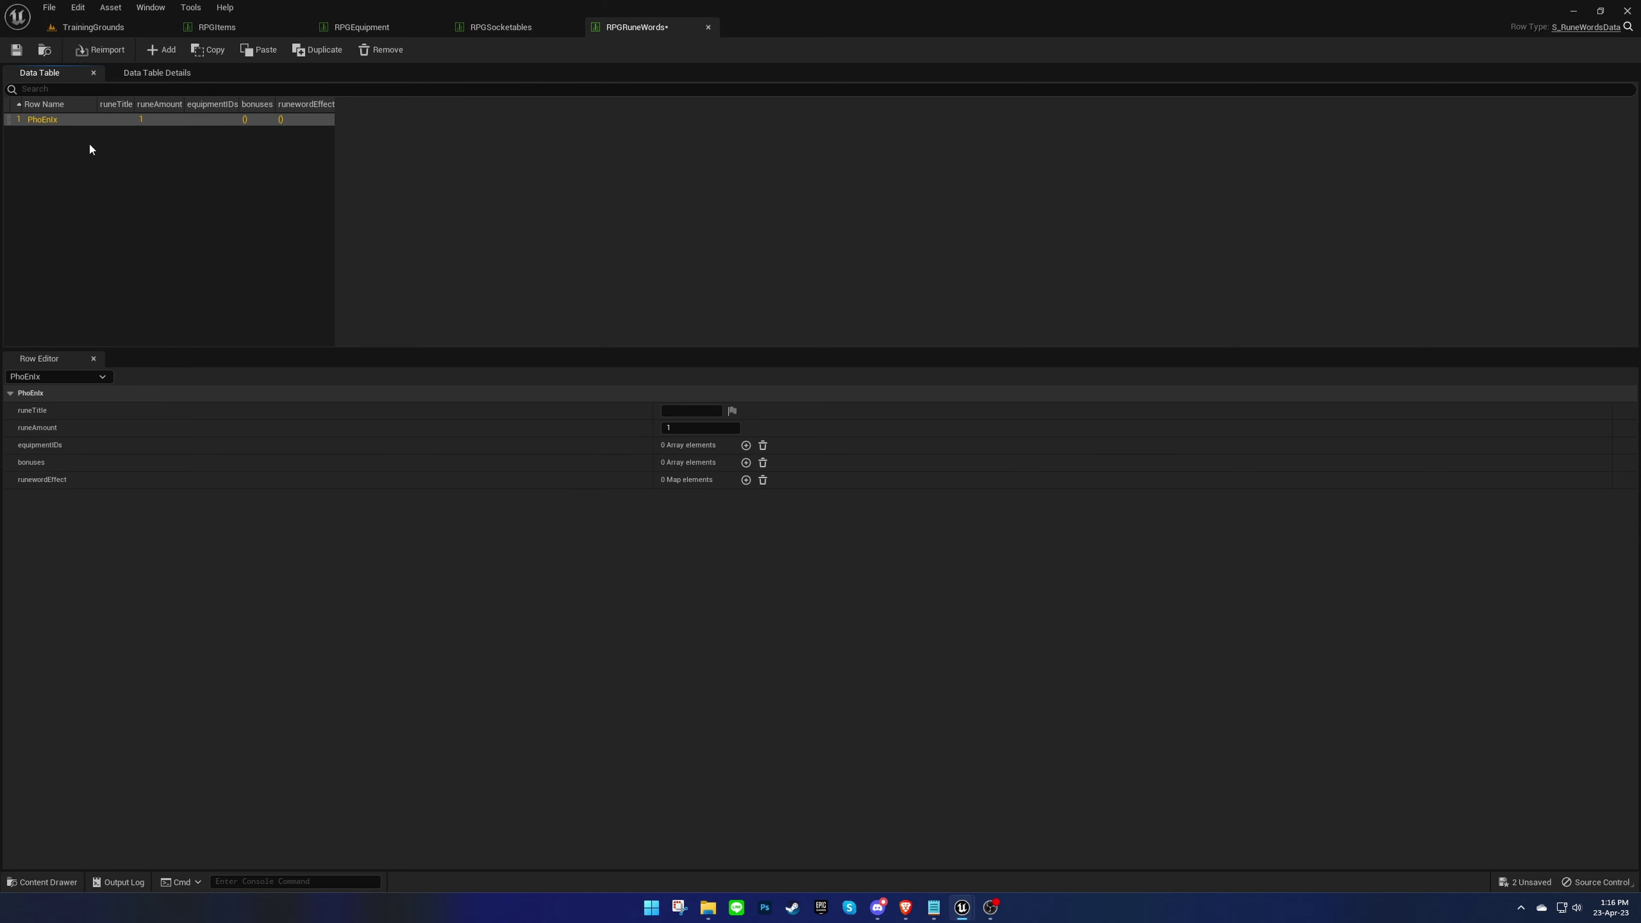
Step: Enter runeTitle Kingslayer, correcting the first attempt, and set runeAmount to 3
{"action": "left_click", "coordinate": [696, 411]}
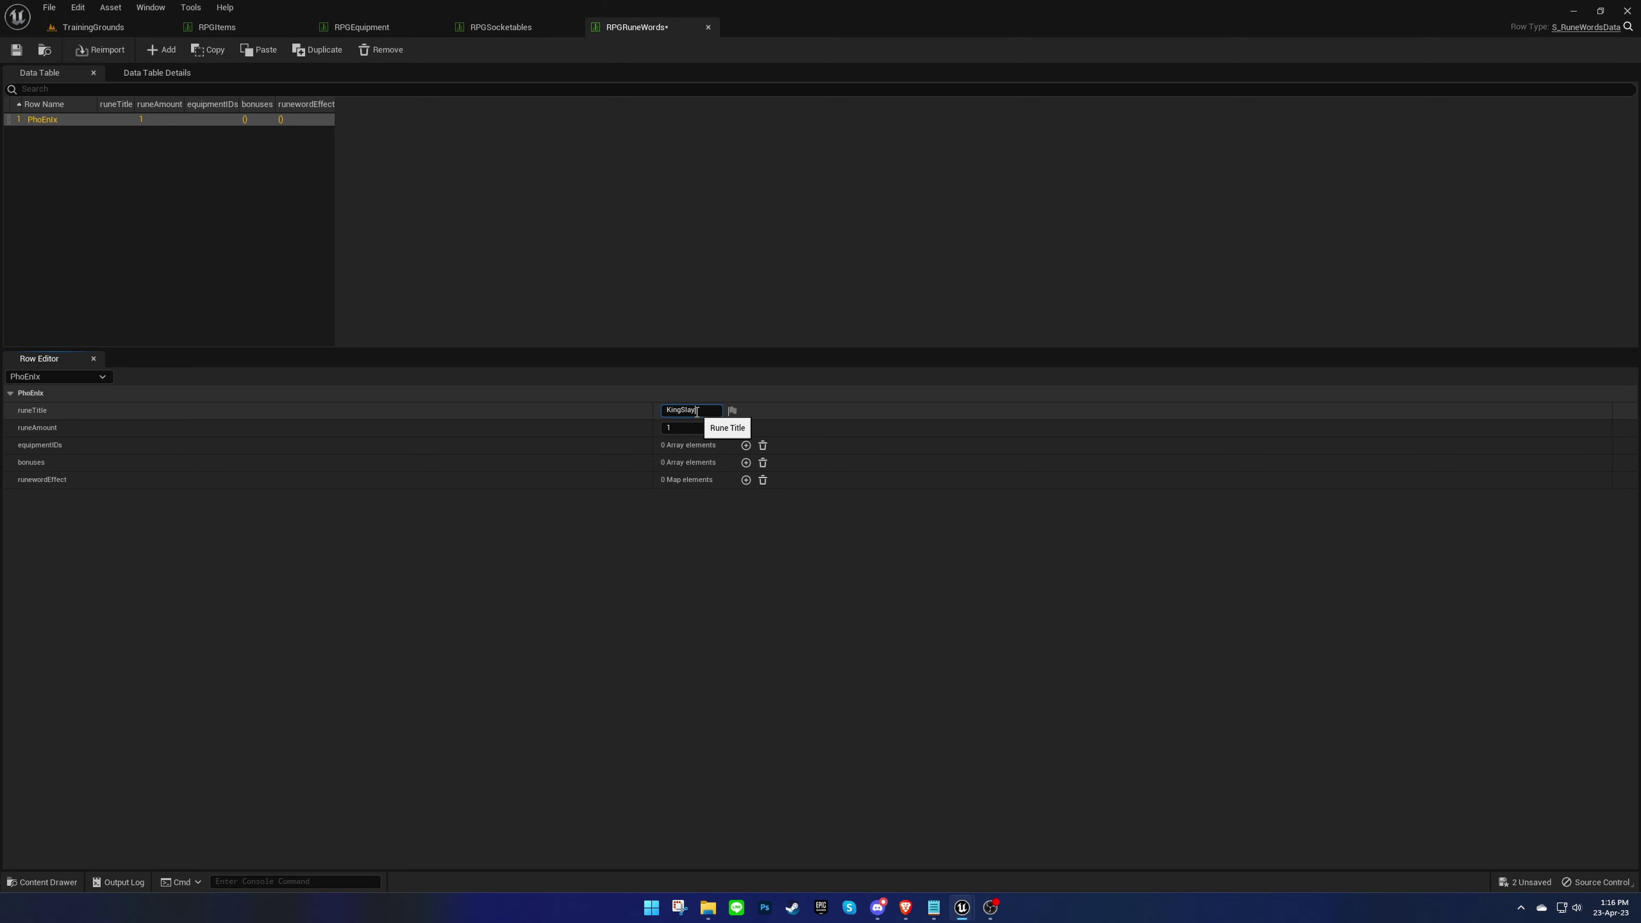
{"action": "key", "text": "Return"}
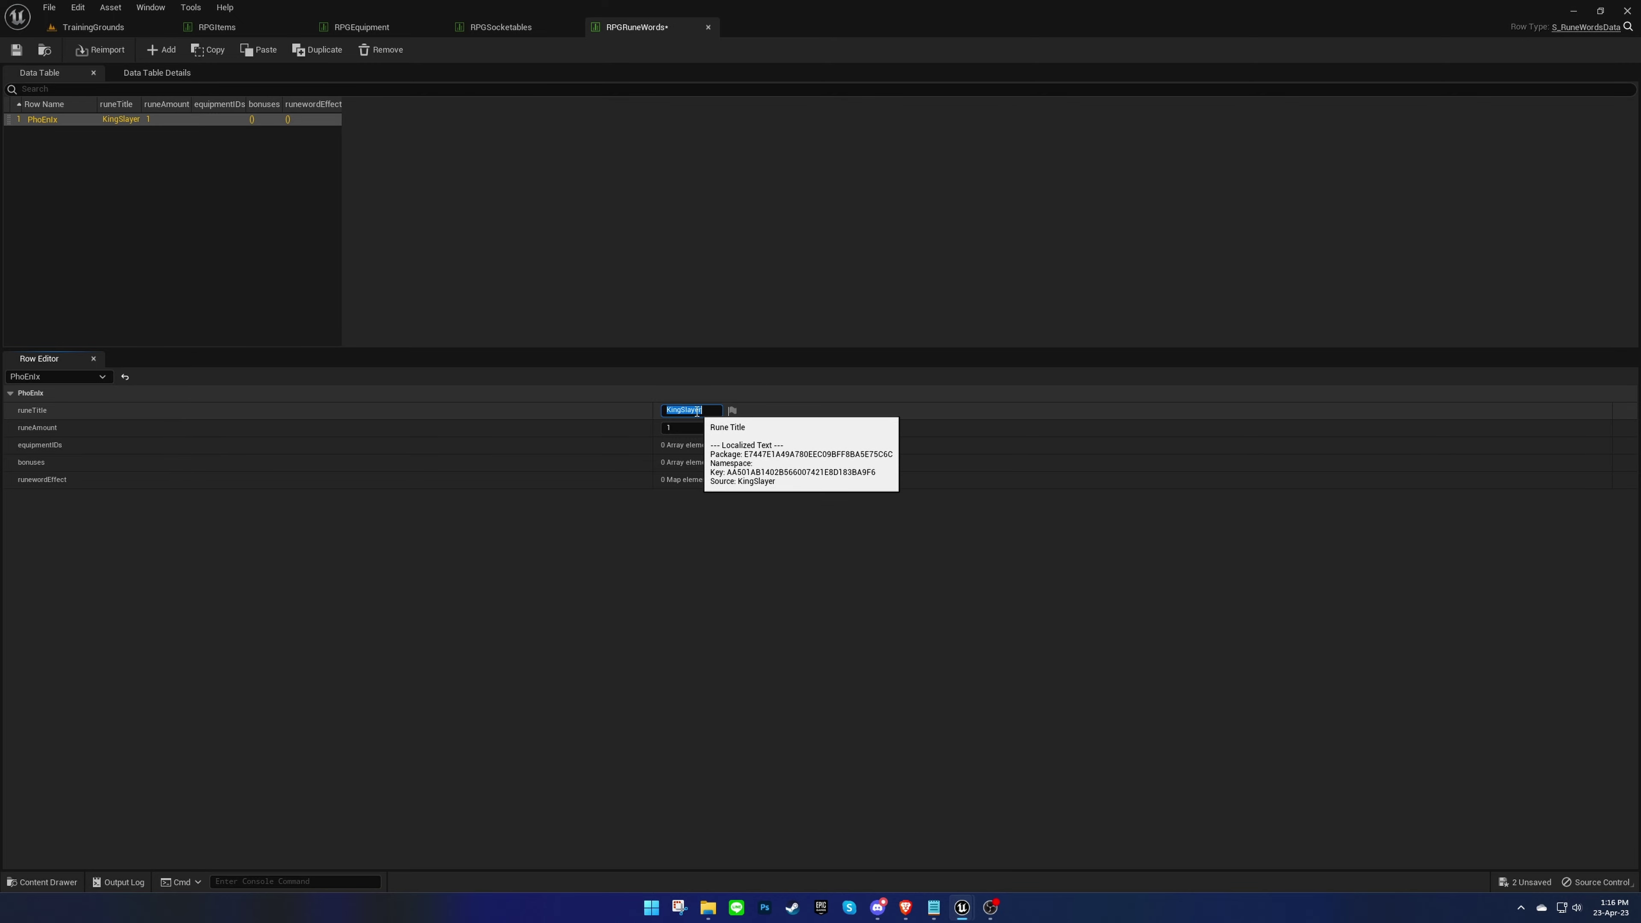
{"action": "left_click", "coordinate": [779, 417]}
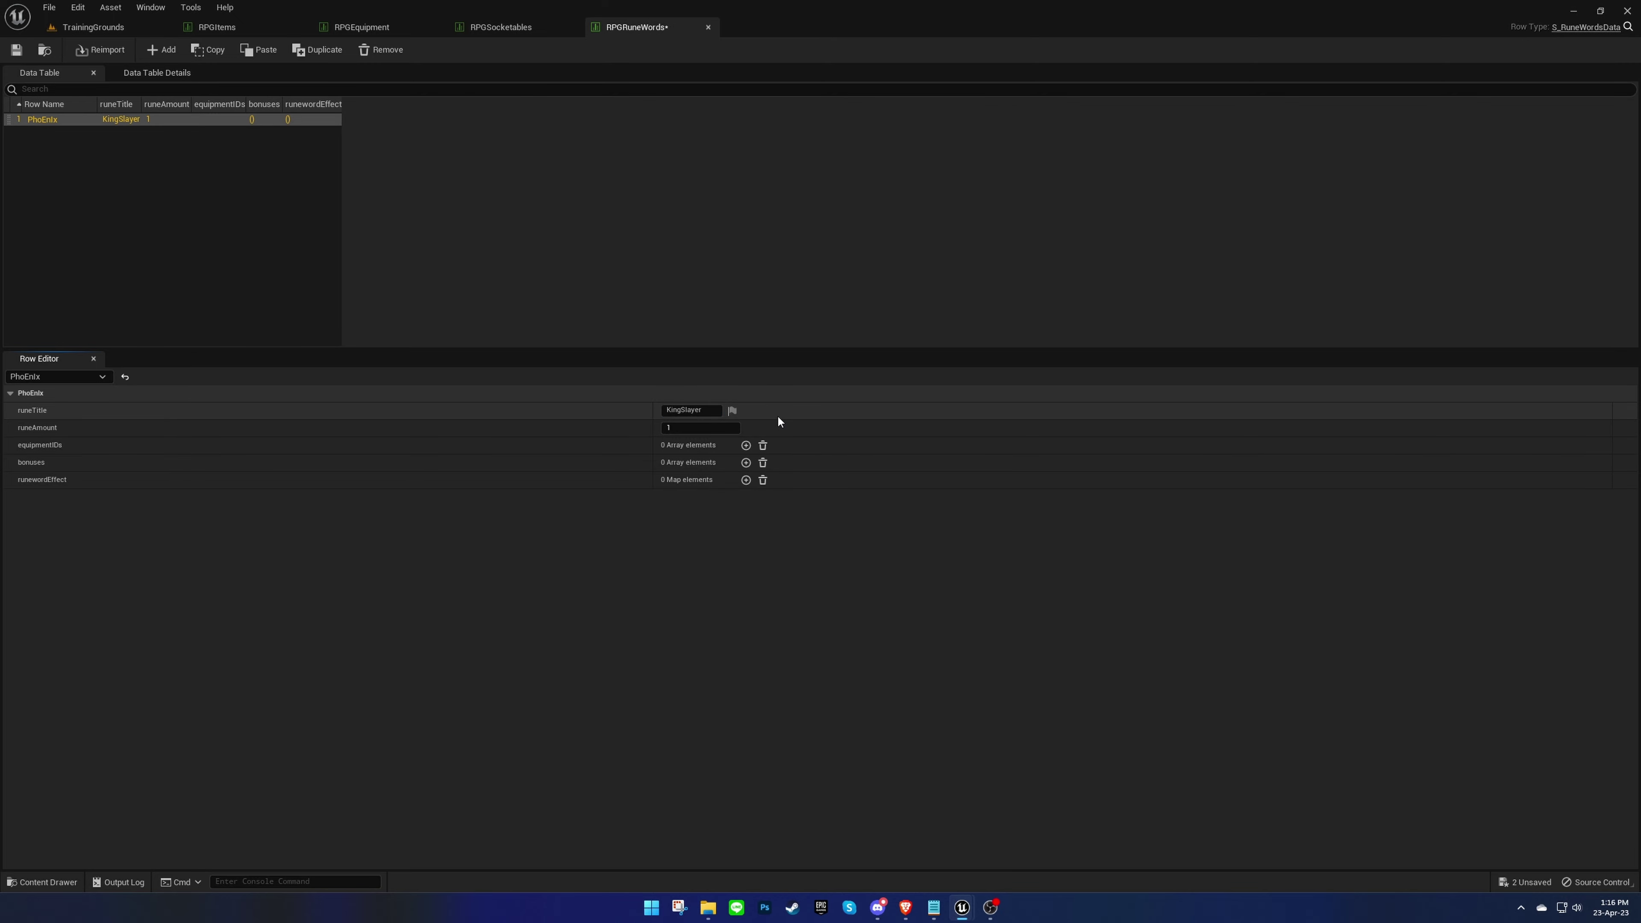
{"action": "type", "text": "Kingslayer"}
{"action": "key", "text": "Return"}
{"action": "left_click", "coordinate": [711, 429]}
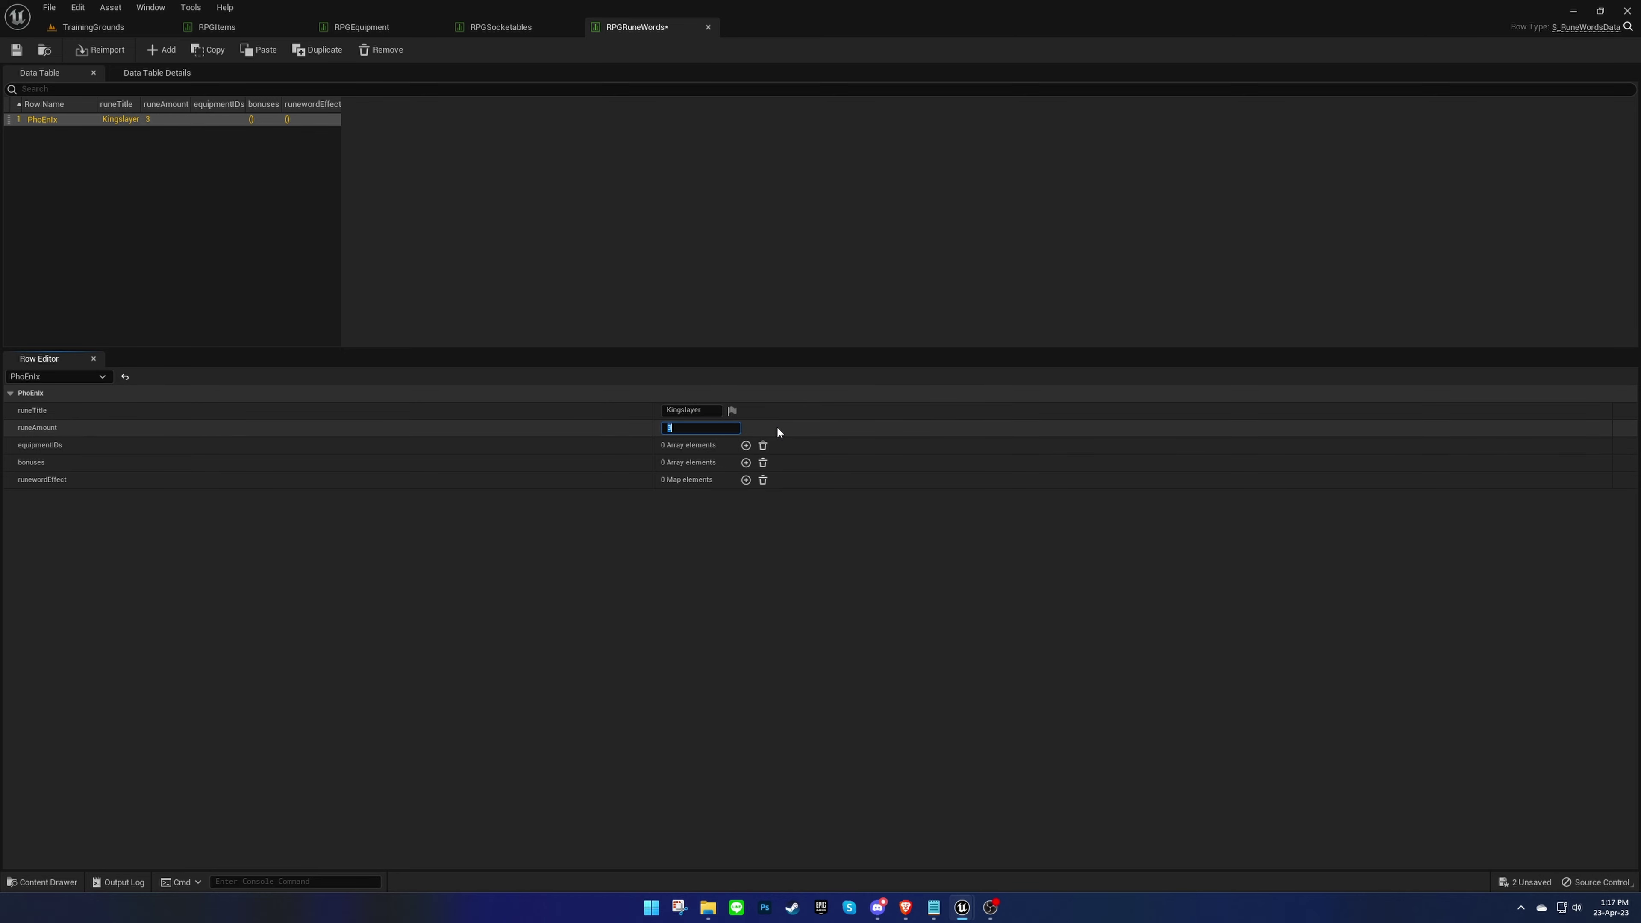
Step: Add an equipmentIDs entry and copy the ShortSword_3Slots ID from RPGEquipment for it
{"action": "left_click", "coordinate": [745, 445]}
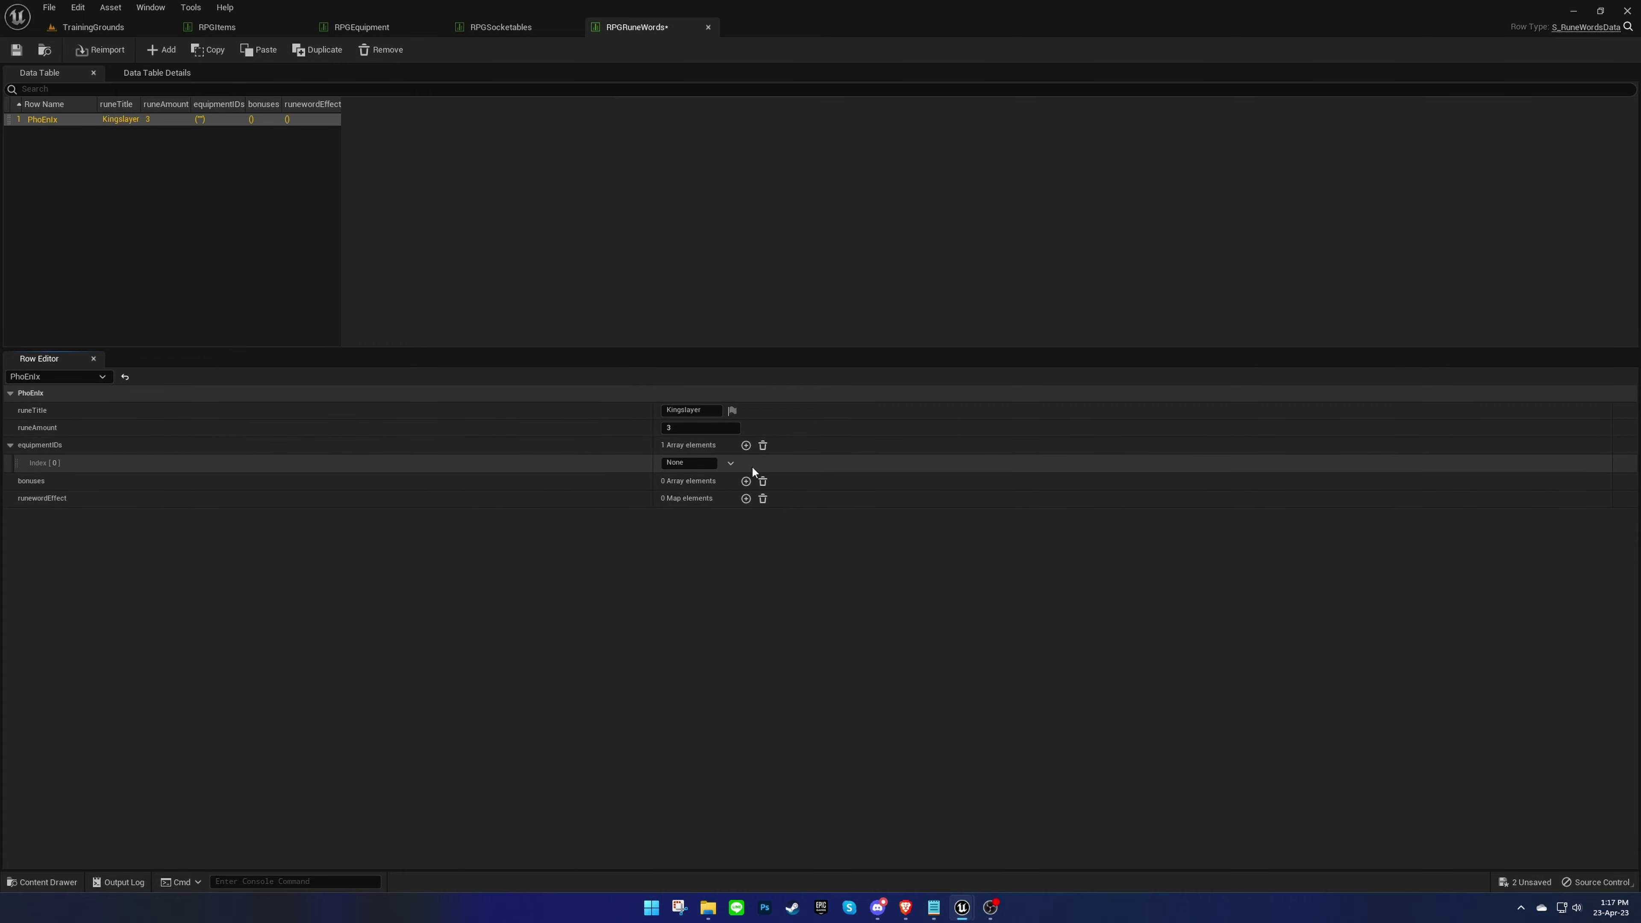
{"action": "left_click", "coordinate": [236, 29]}
{"action": "left_click", "coordinate": [91, 252]}
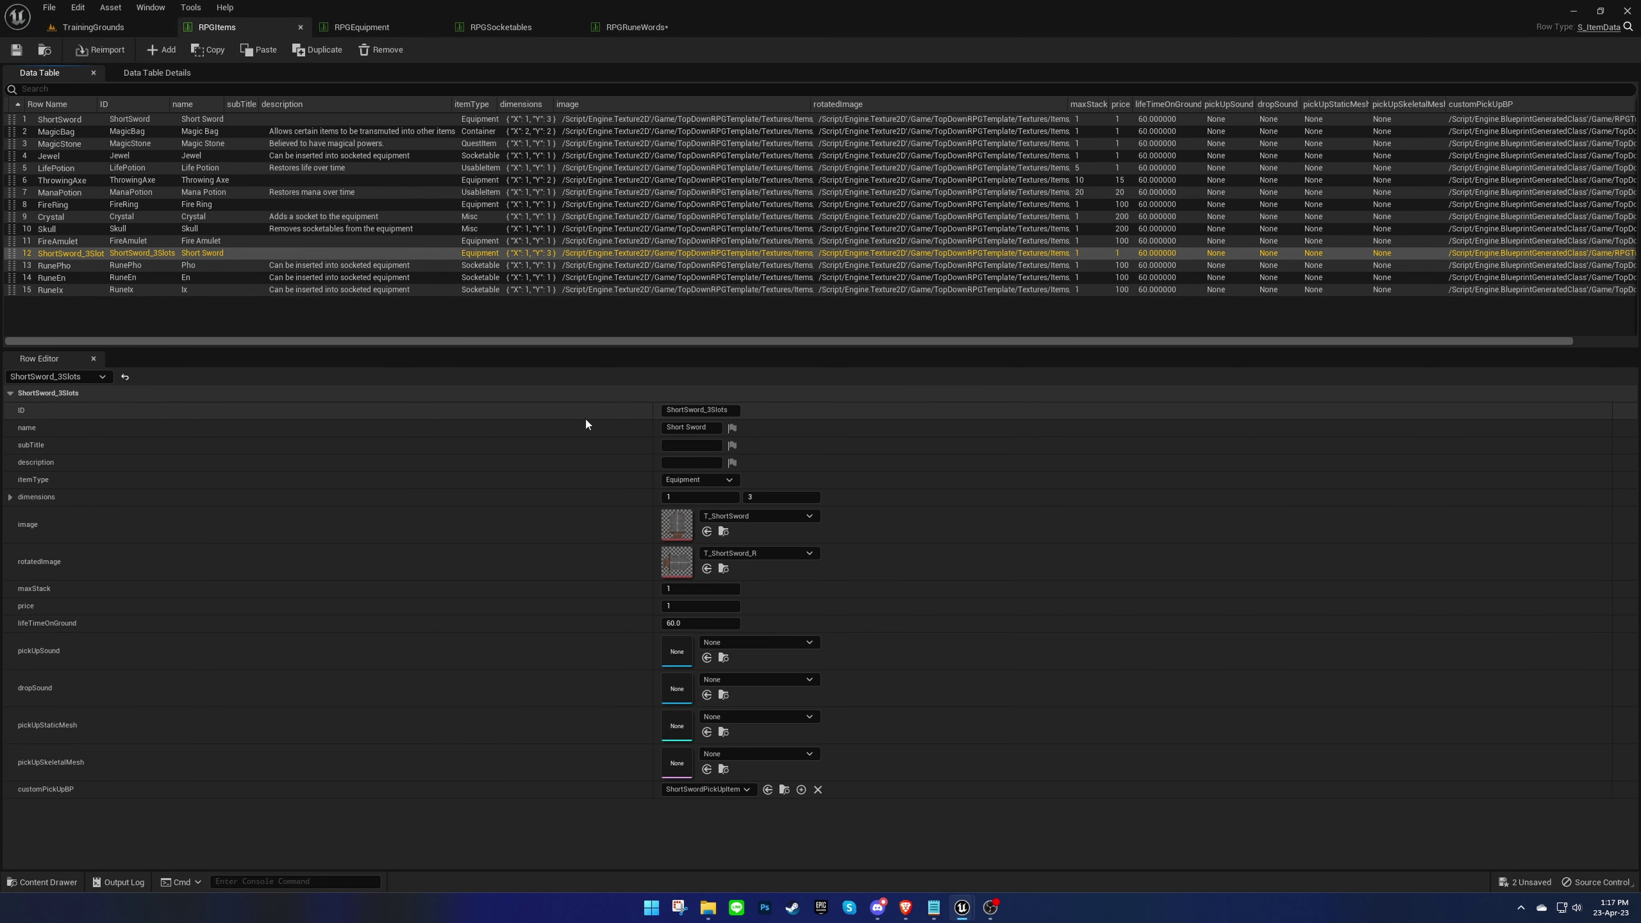
{"action": "left_click", "coordinate": [379, 33]}
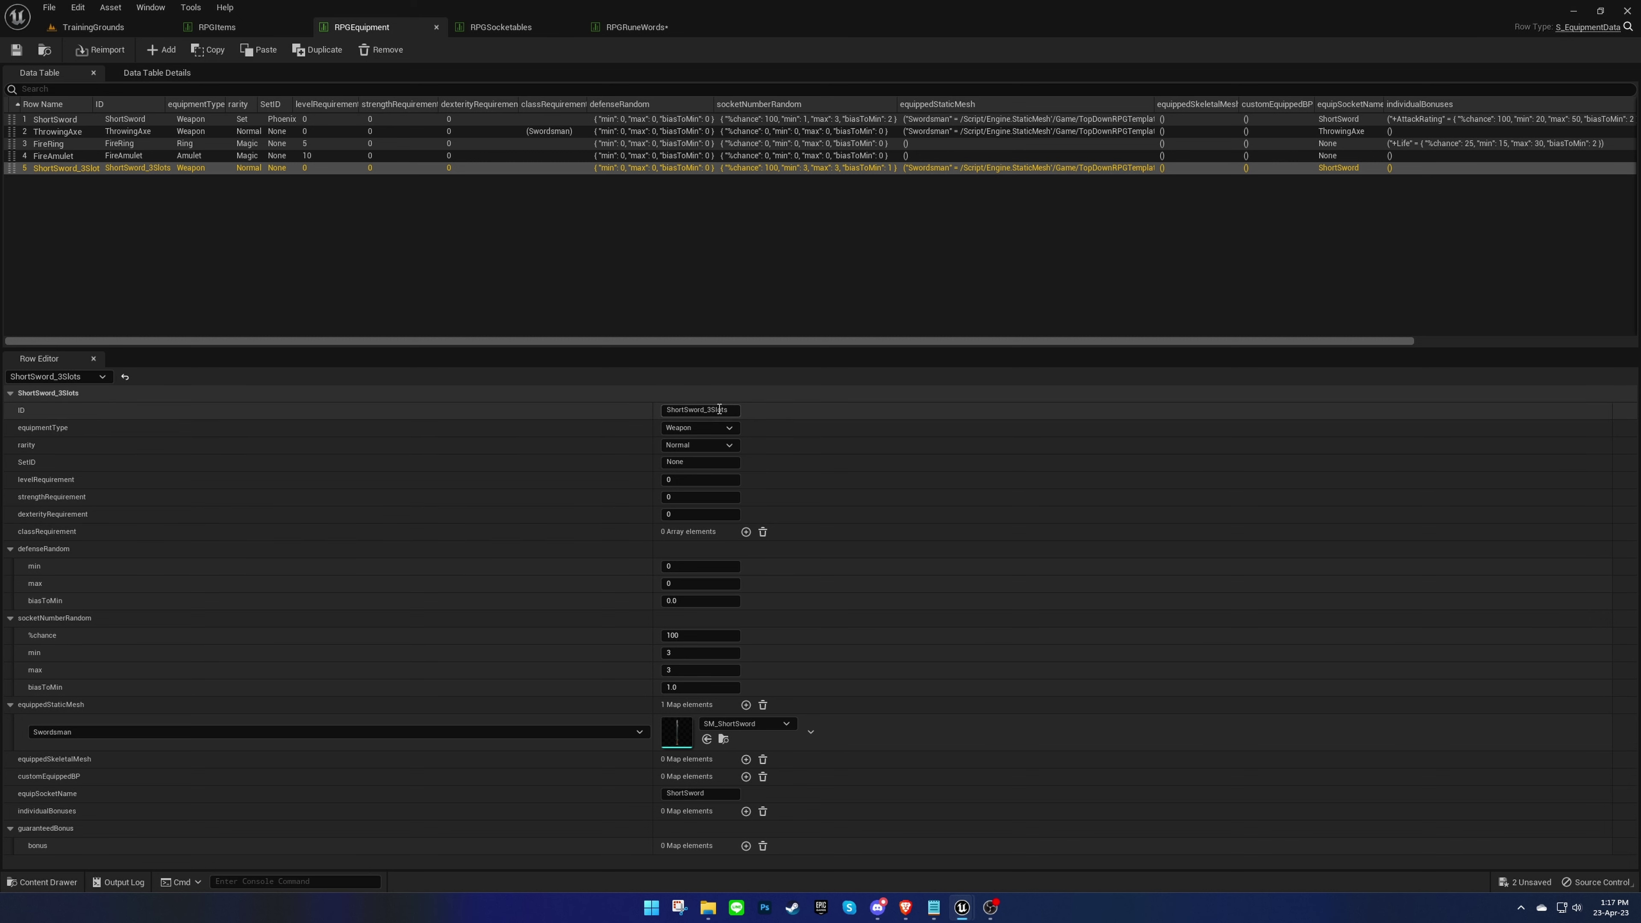
{"action": "left_click", "coordinate": [701, 409]}
{"action": "key", "text": "ctrl+c"}
{"action": "left_click", "coordinate": [635, 28]}
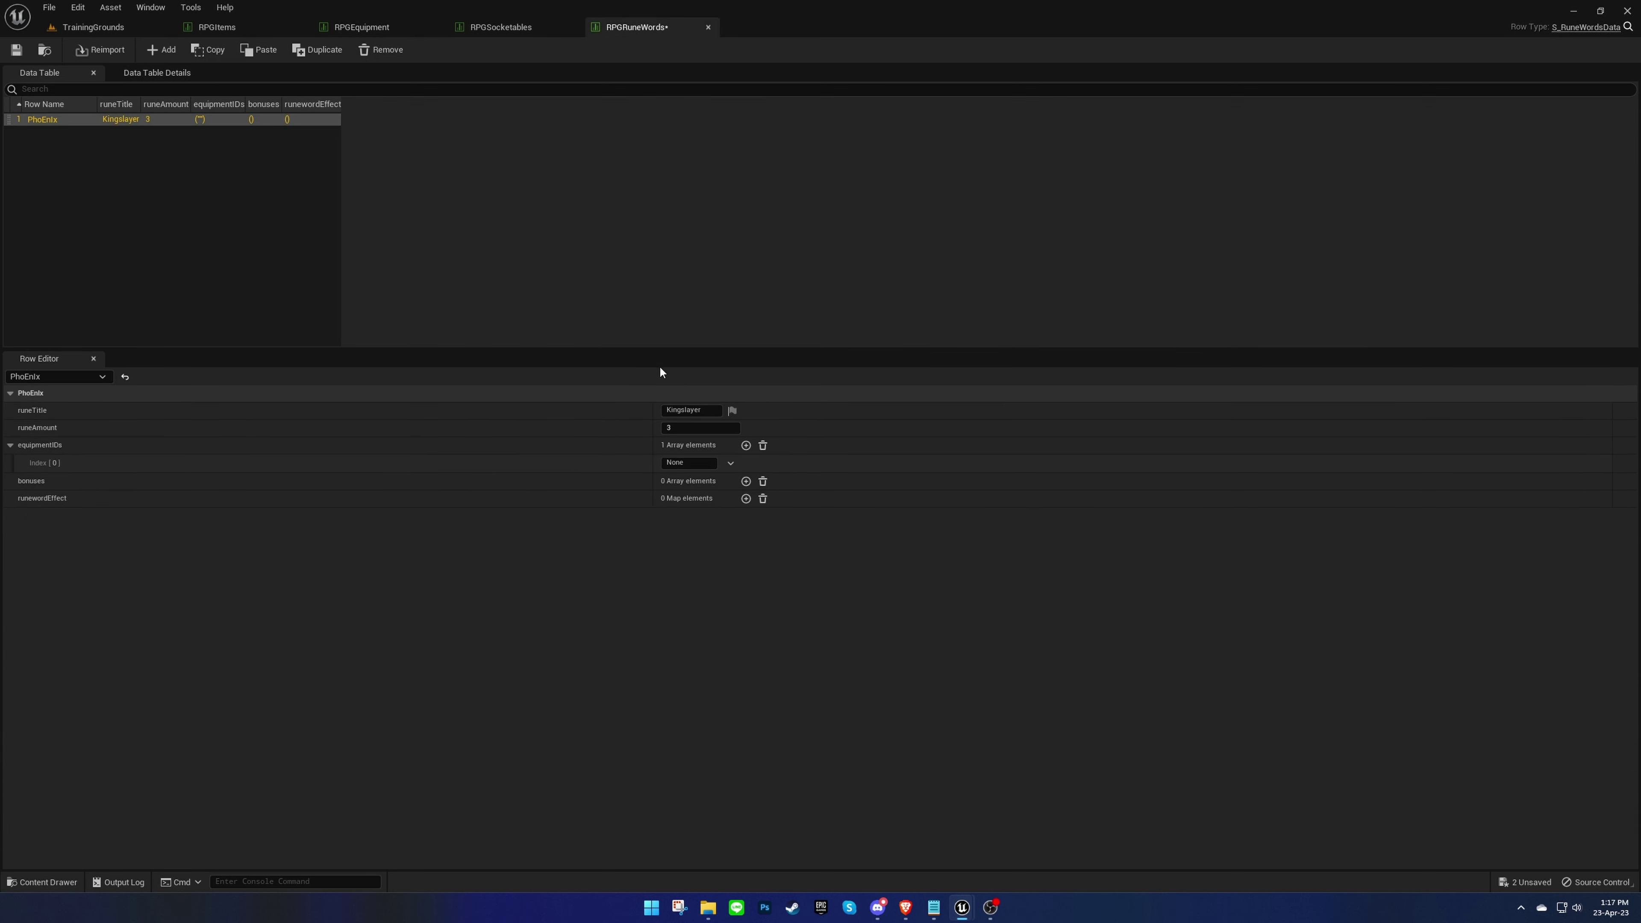
{"action": "left_click", "coordinate": [695, 462]}
Step: Paste ShortSword_3Slots into equipmentIDs Index 0, then add a +Life bonus of 100
{"action": "key", "text": "ctrl+v"}
{"action": "key", "text": "Return"}
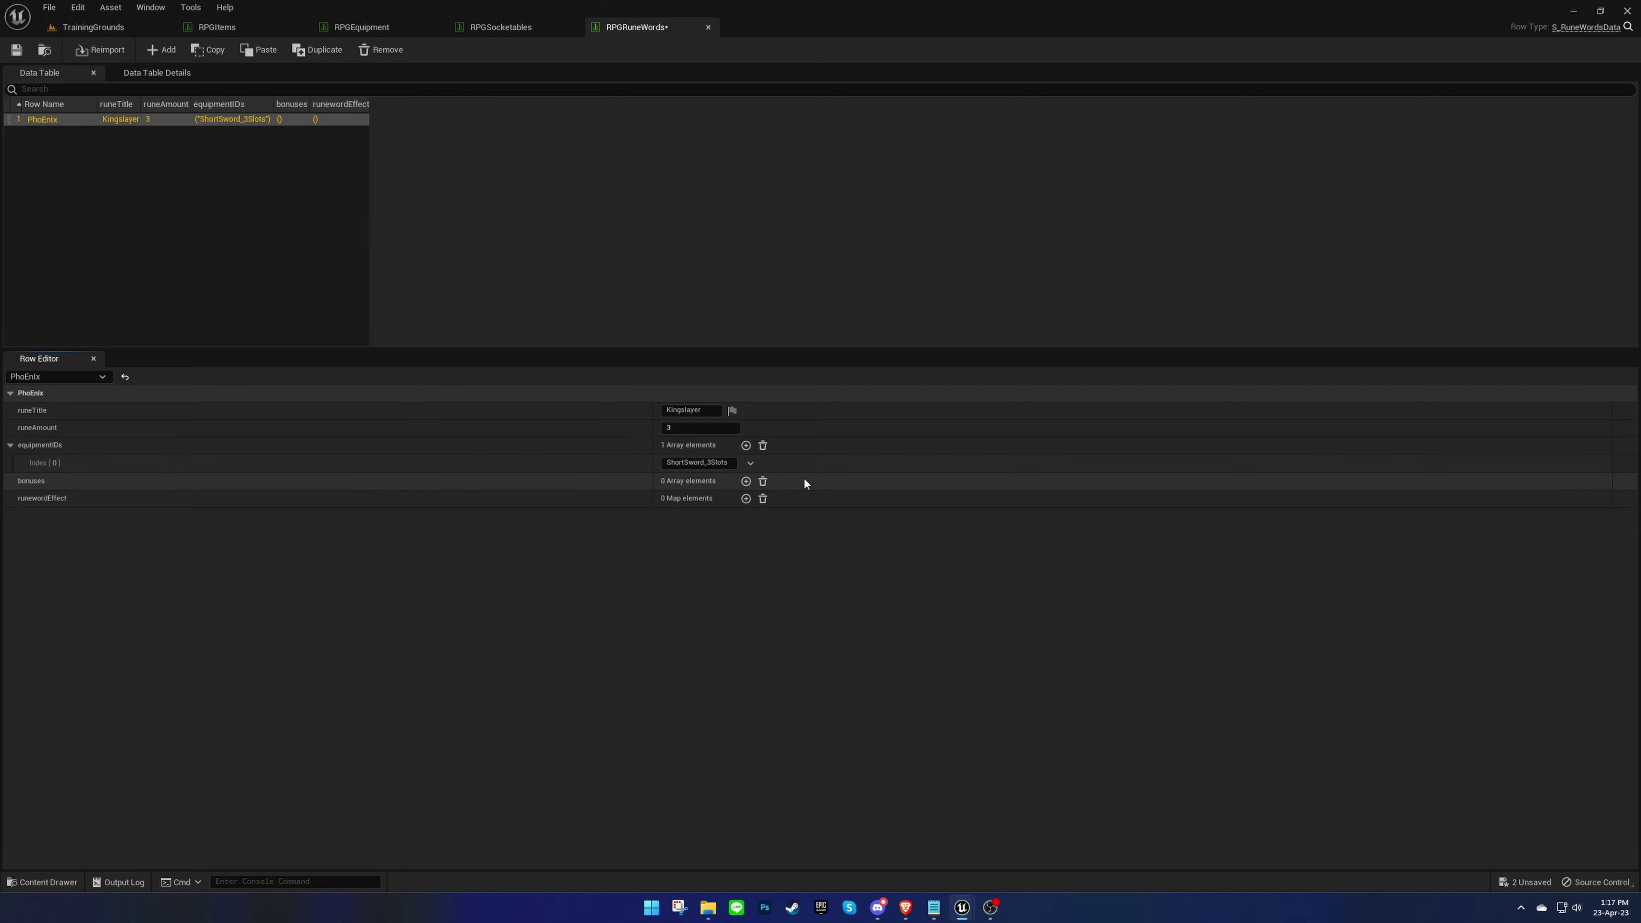
{"action": "left_click", "coordinate": [745, 481]}
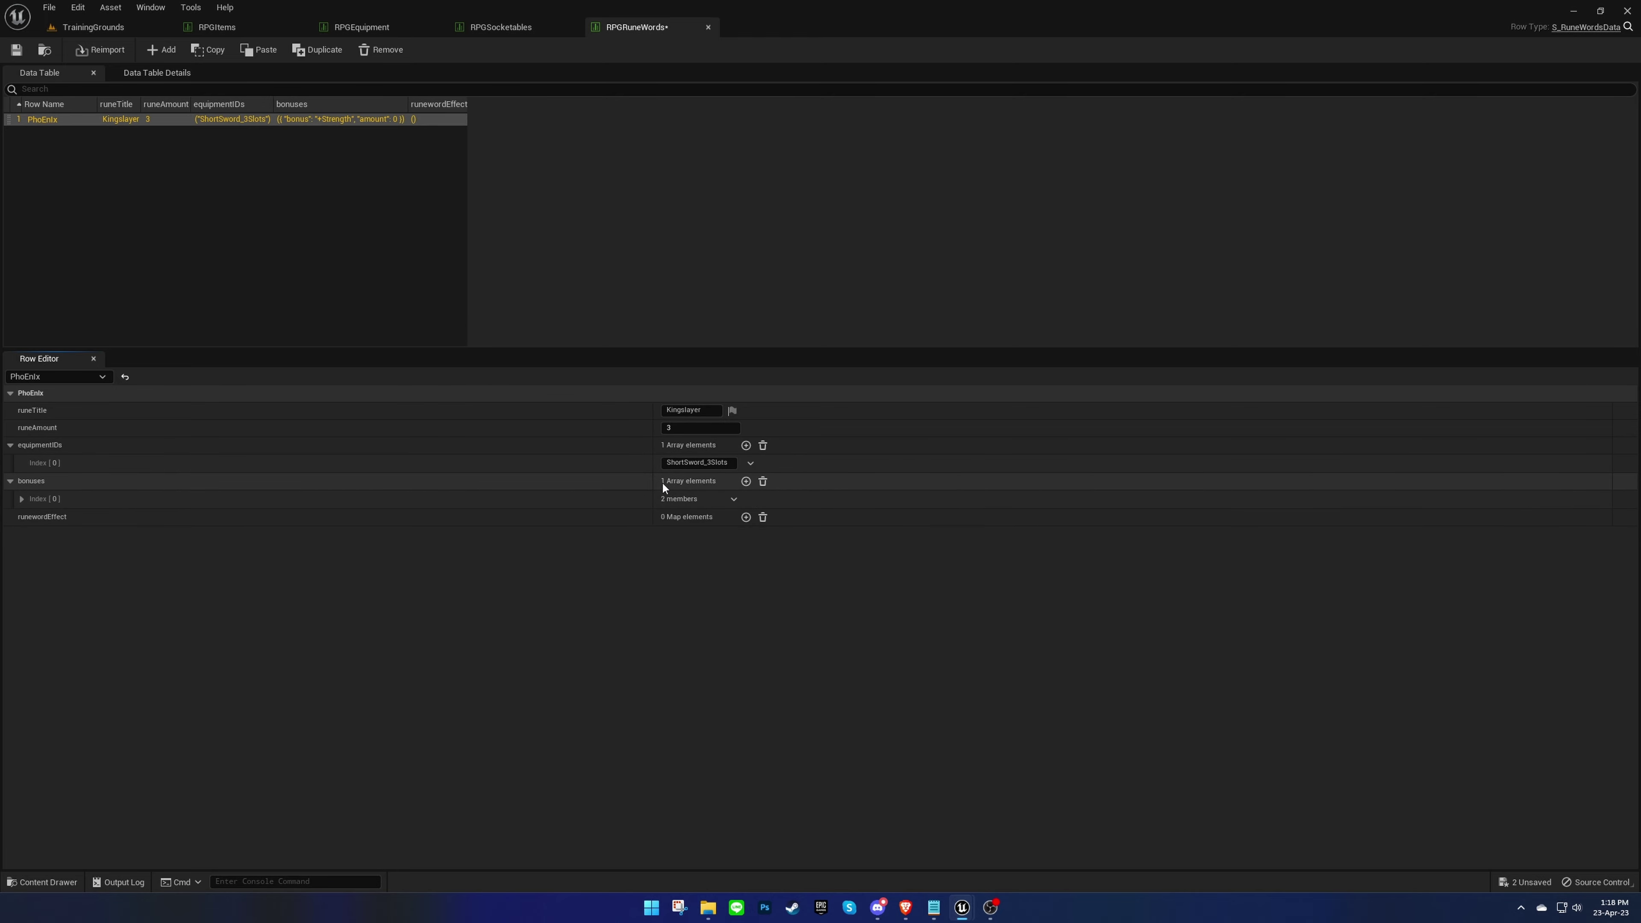
{"action": "left_click", "coordinate": [728, 516]}
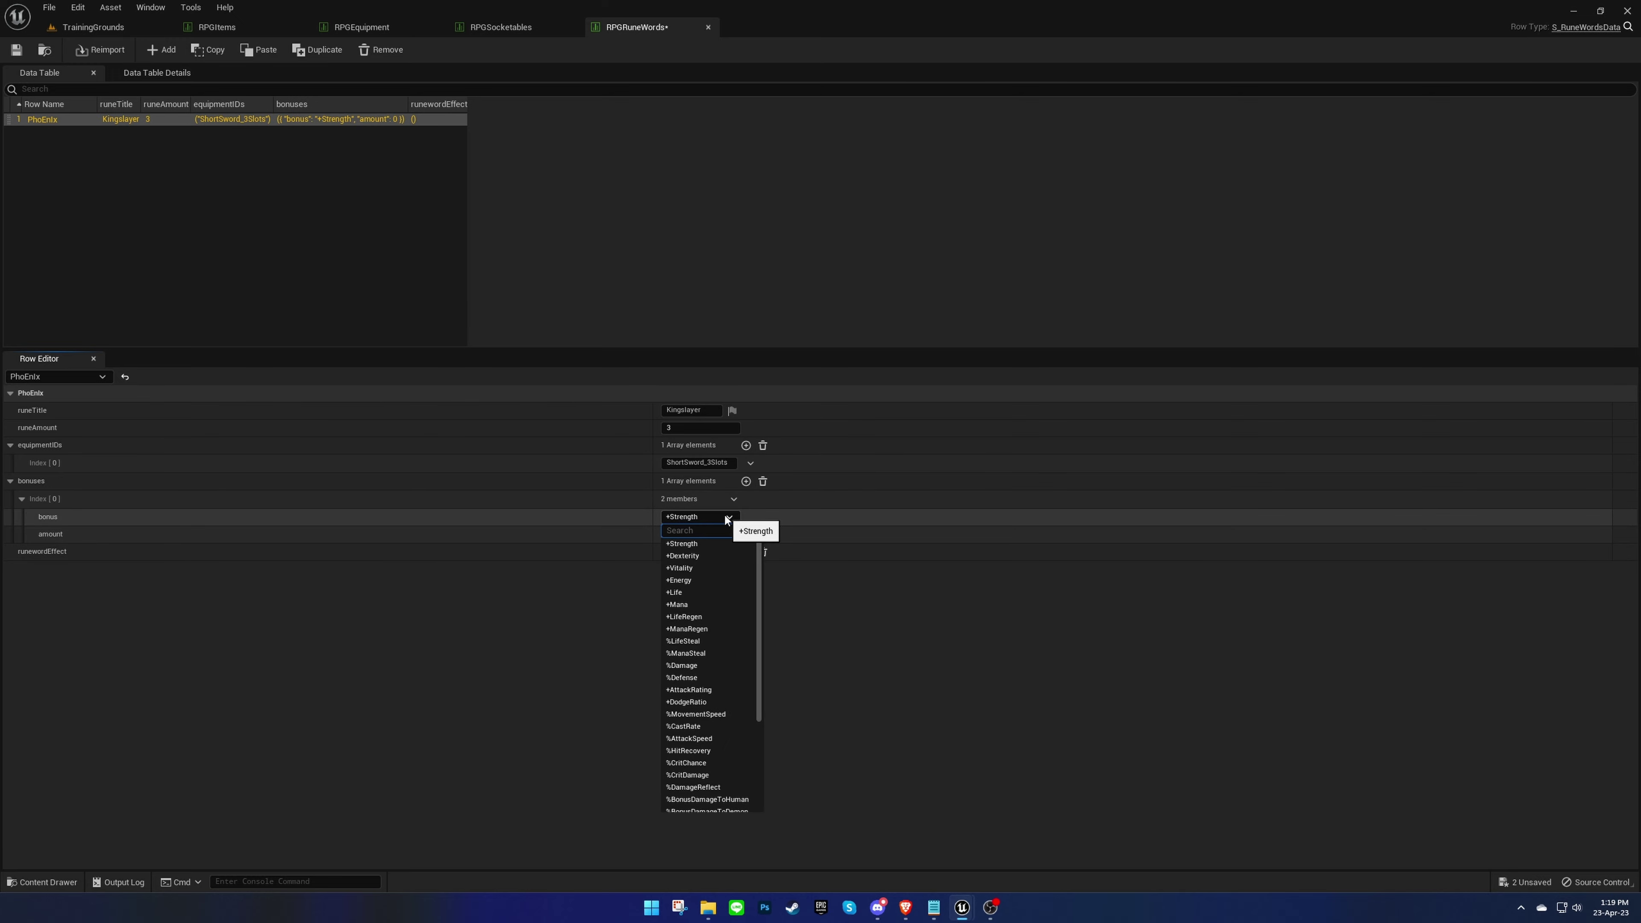
{"action": "left_click", "coordinate": [686, 592]}
{"action": "left_click", "coordinate": [696, 535]}
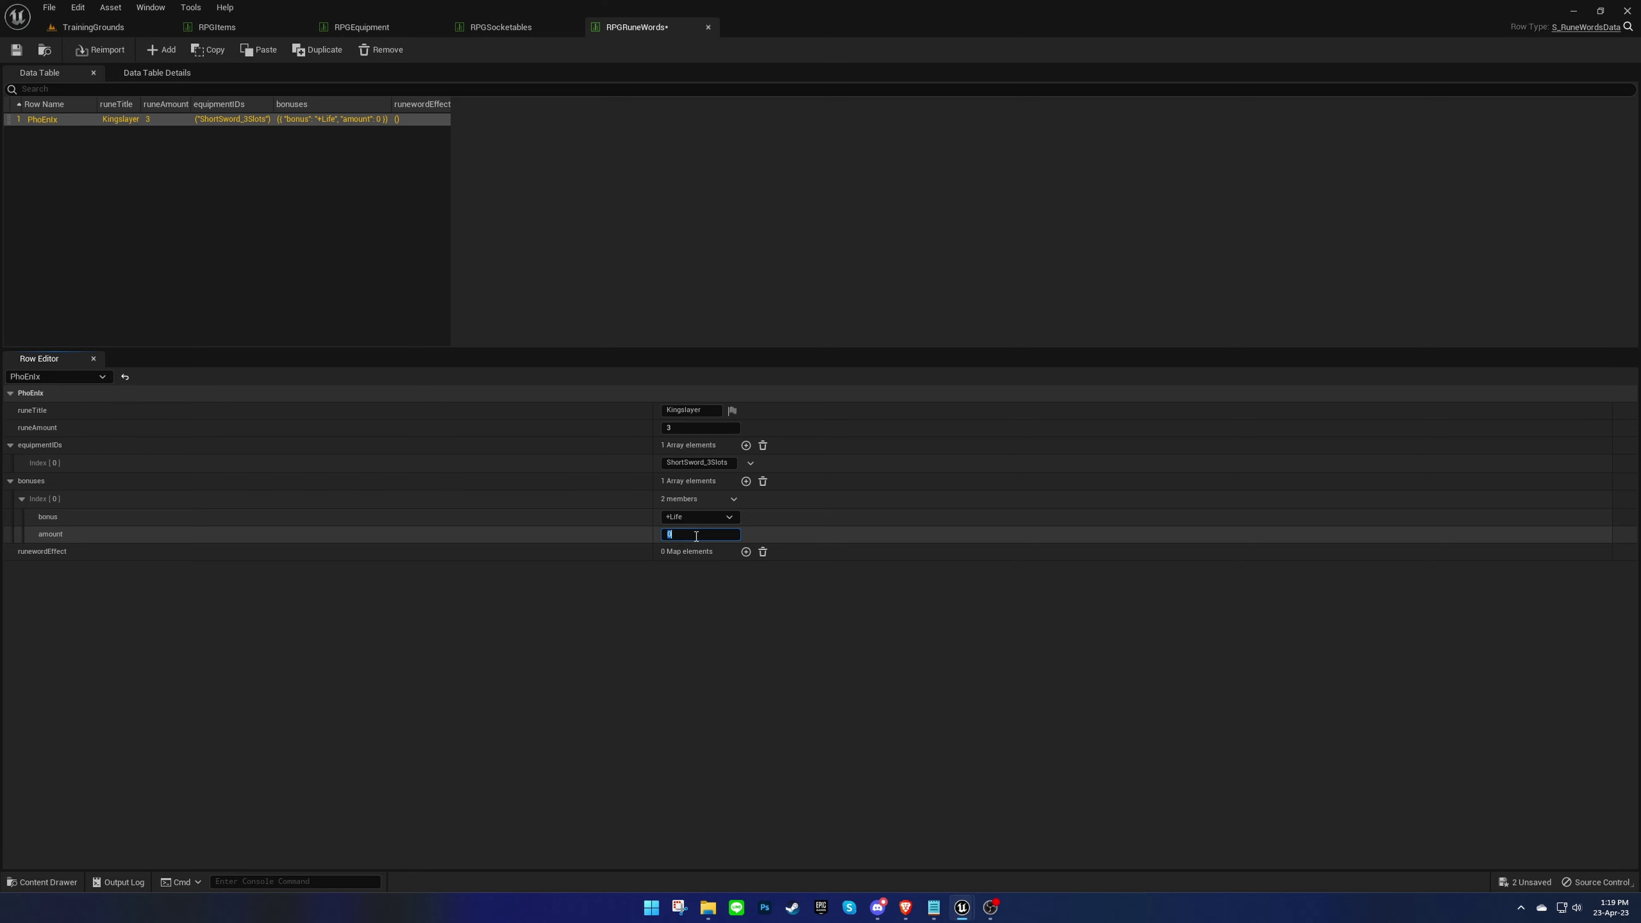
{"action": "key", "text": "Return"}
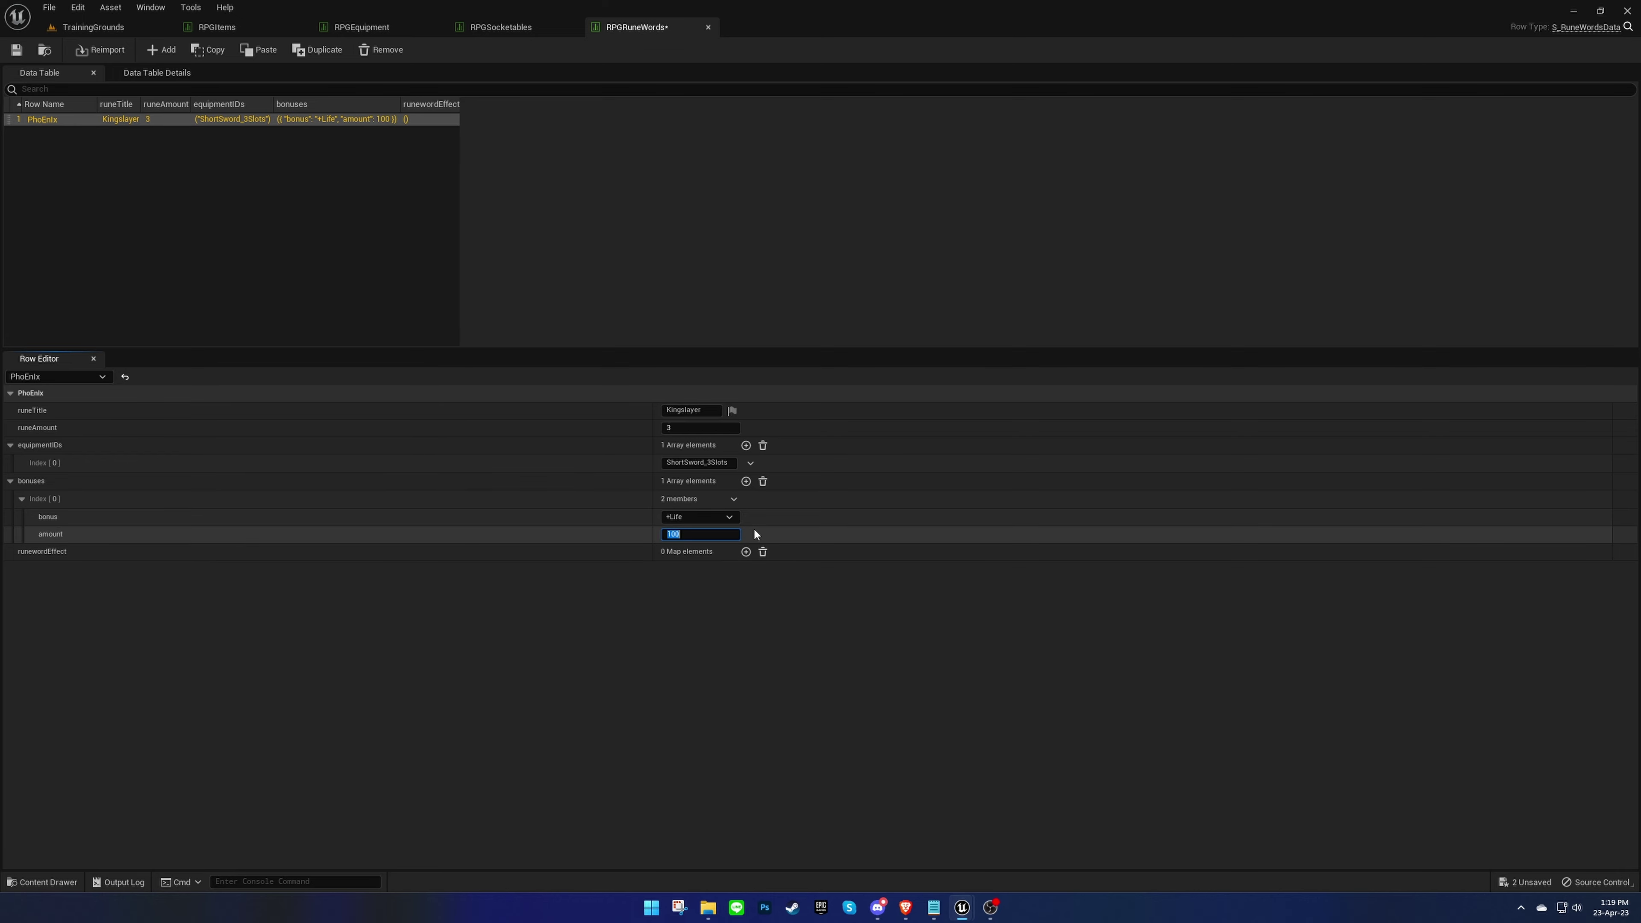
{"action": "left_click", "coordinate": [787, 536]}
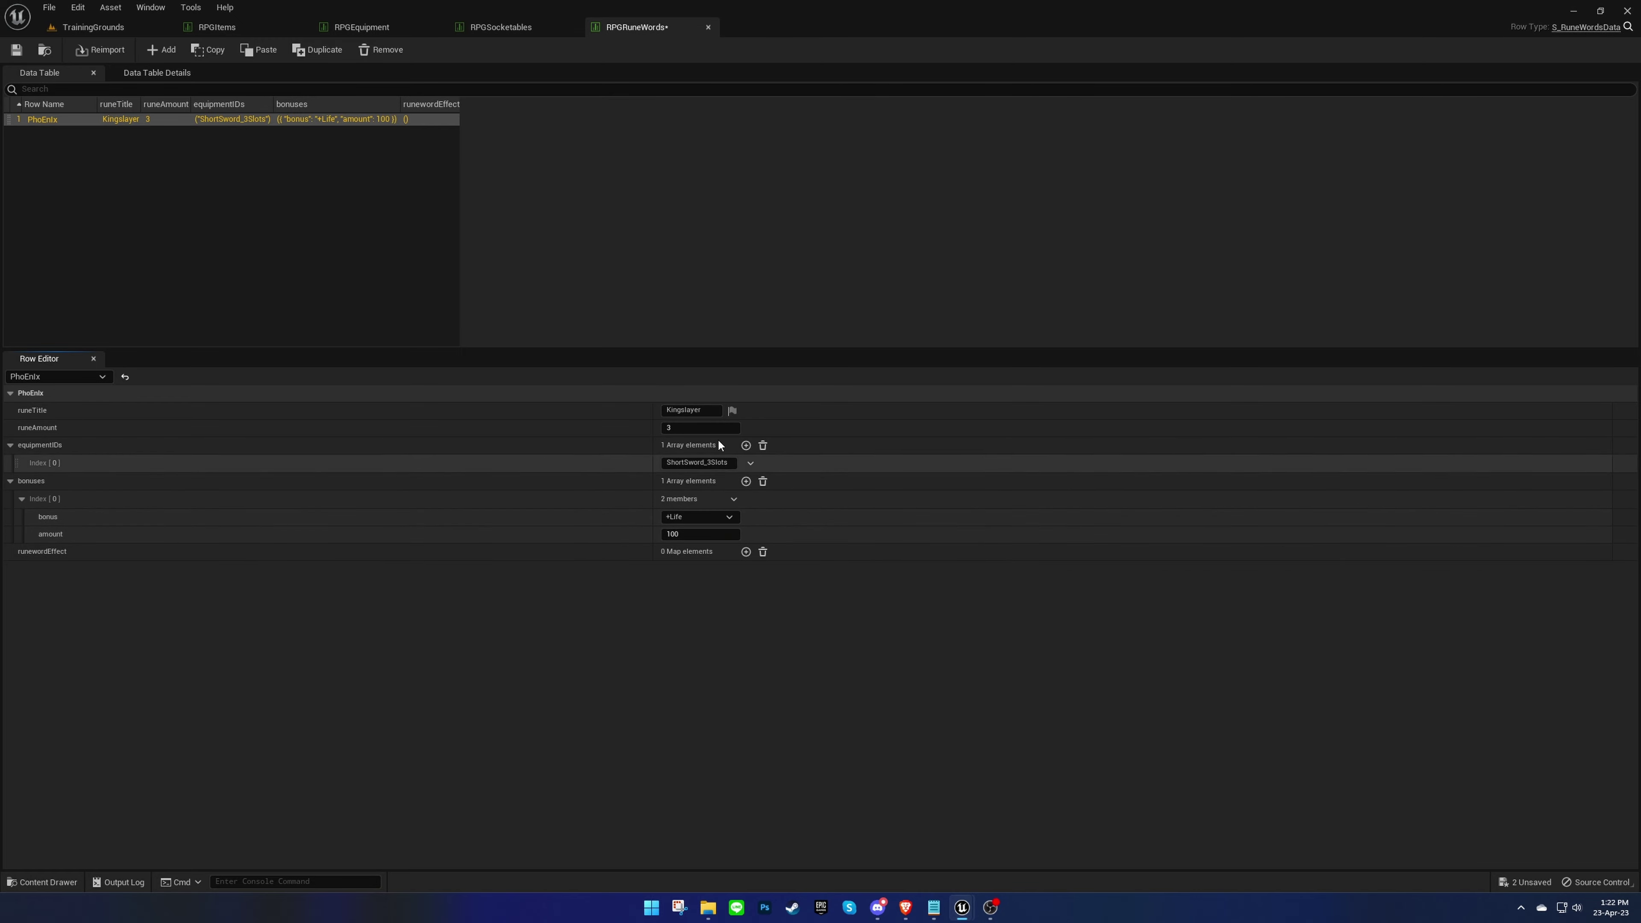
Step: Copy RunePho's Weapon bonus and paste %Damage 5 into bonus Index 1
{"action": "left_click", "coordinate": [516, 28]}
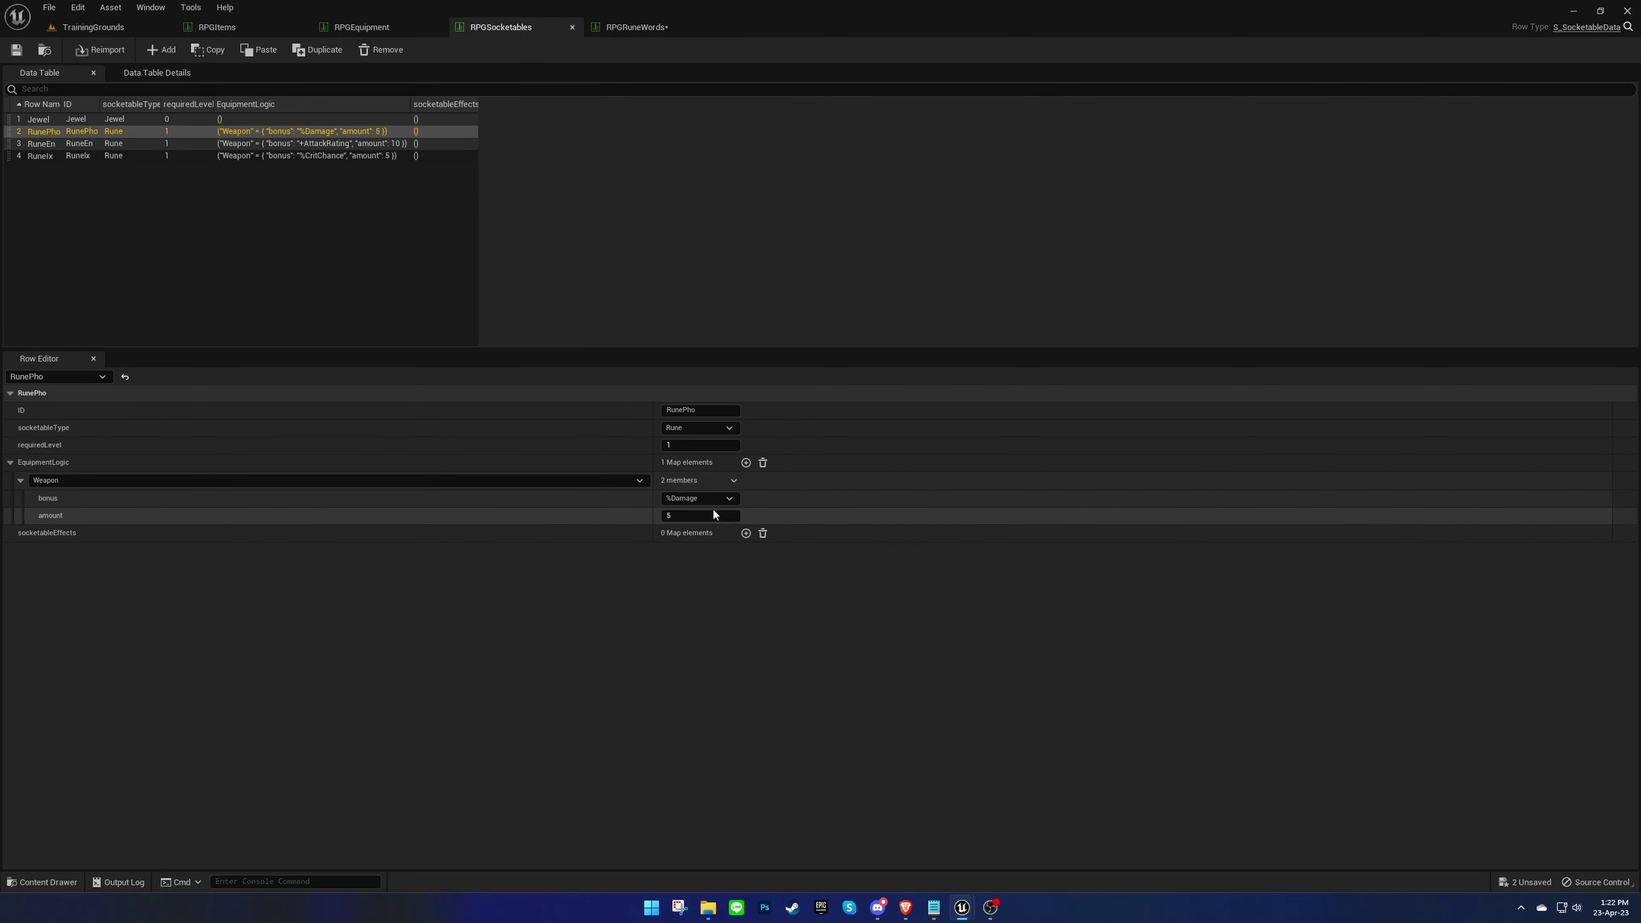
{"action": "right_click", "coordinate": [769, 484]}
{"action": "left_click", "coordinate": [839, 546]}
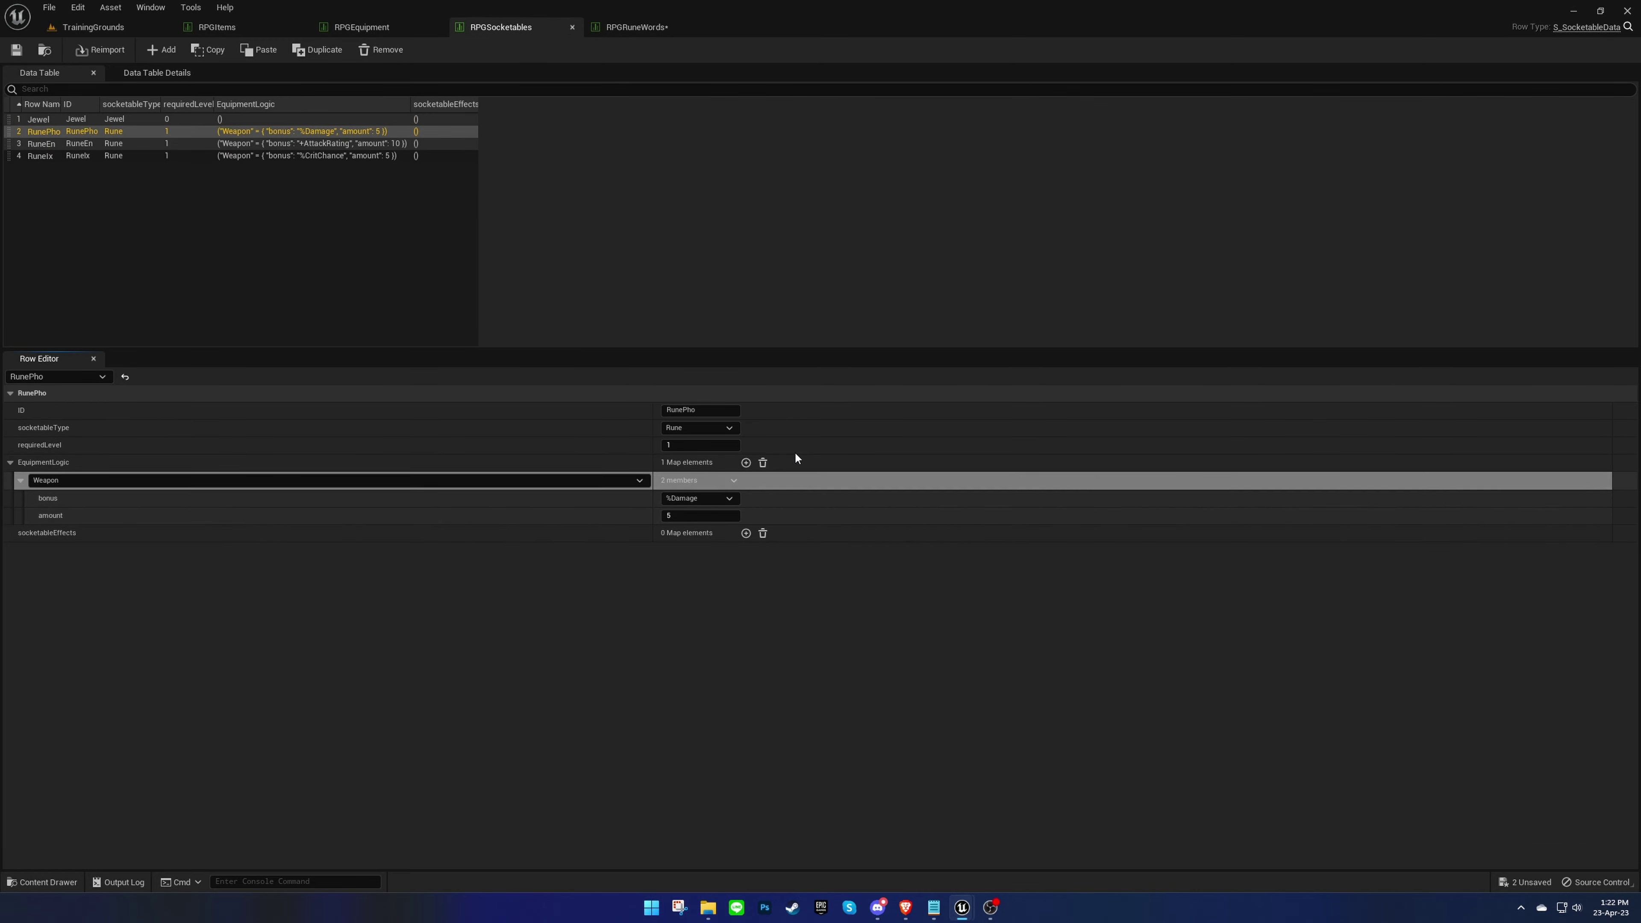
{"action": "left_click", "coordinate": [631, 27]}
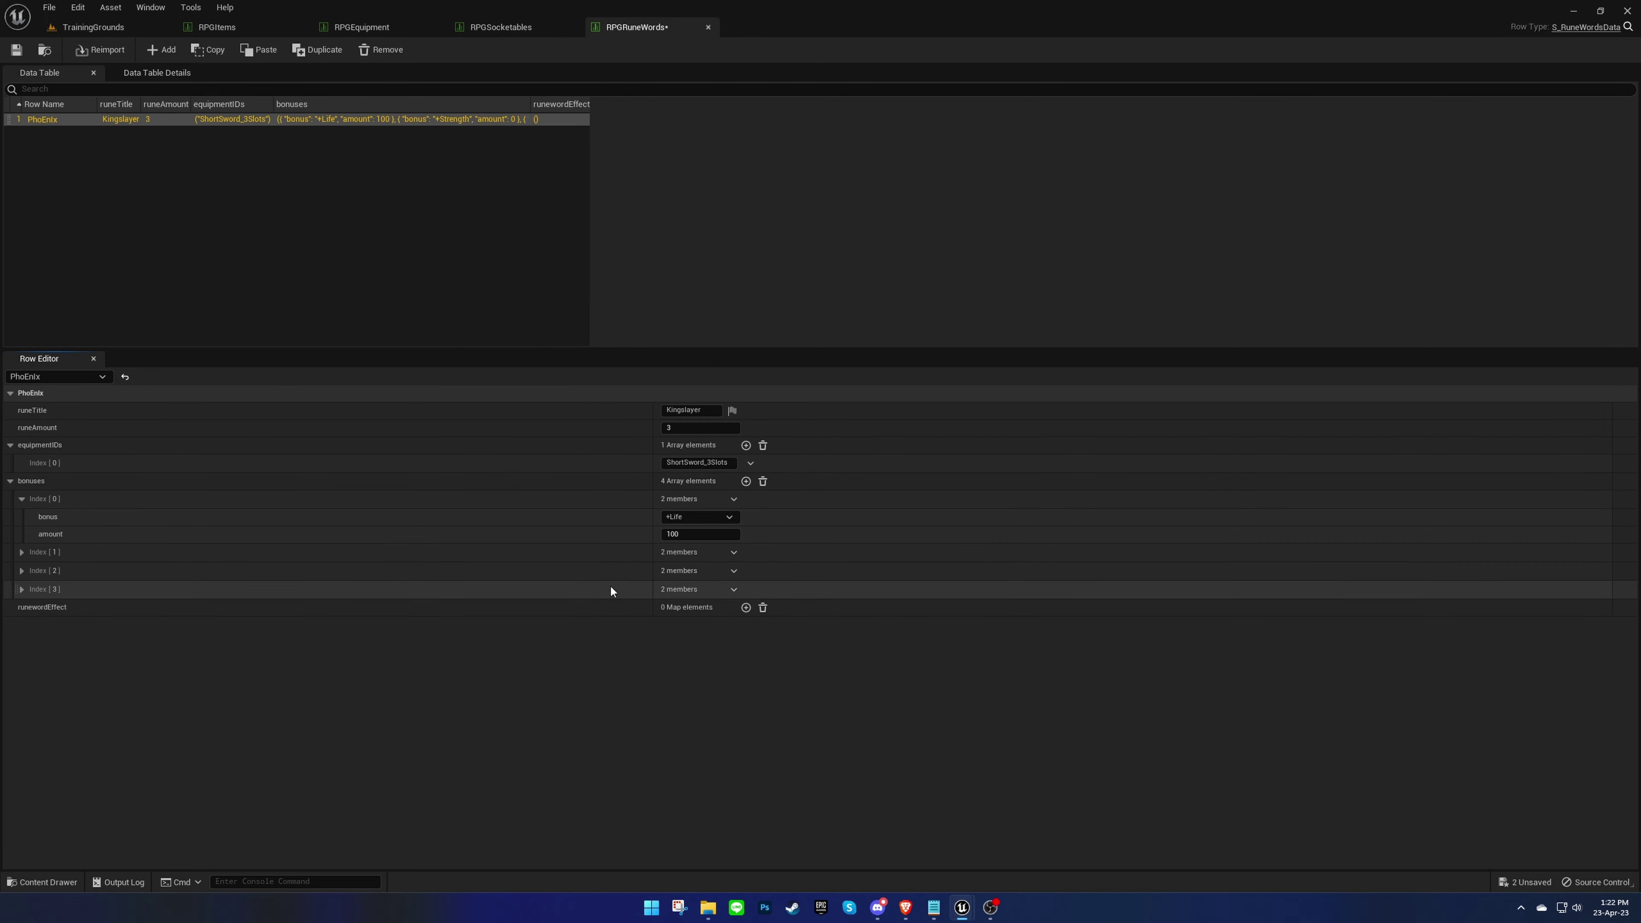
{"action": "left_click", "coordinate": [611, 585]}
{"action": "left_click", "coordinate": [615, 574]}
{"action": "left_click", "coordinate": [627, 555]}
{"action": "right_click", "coordinate": [628, 560]}
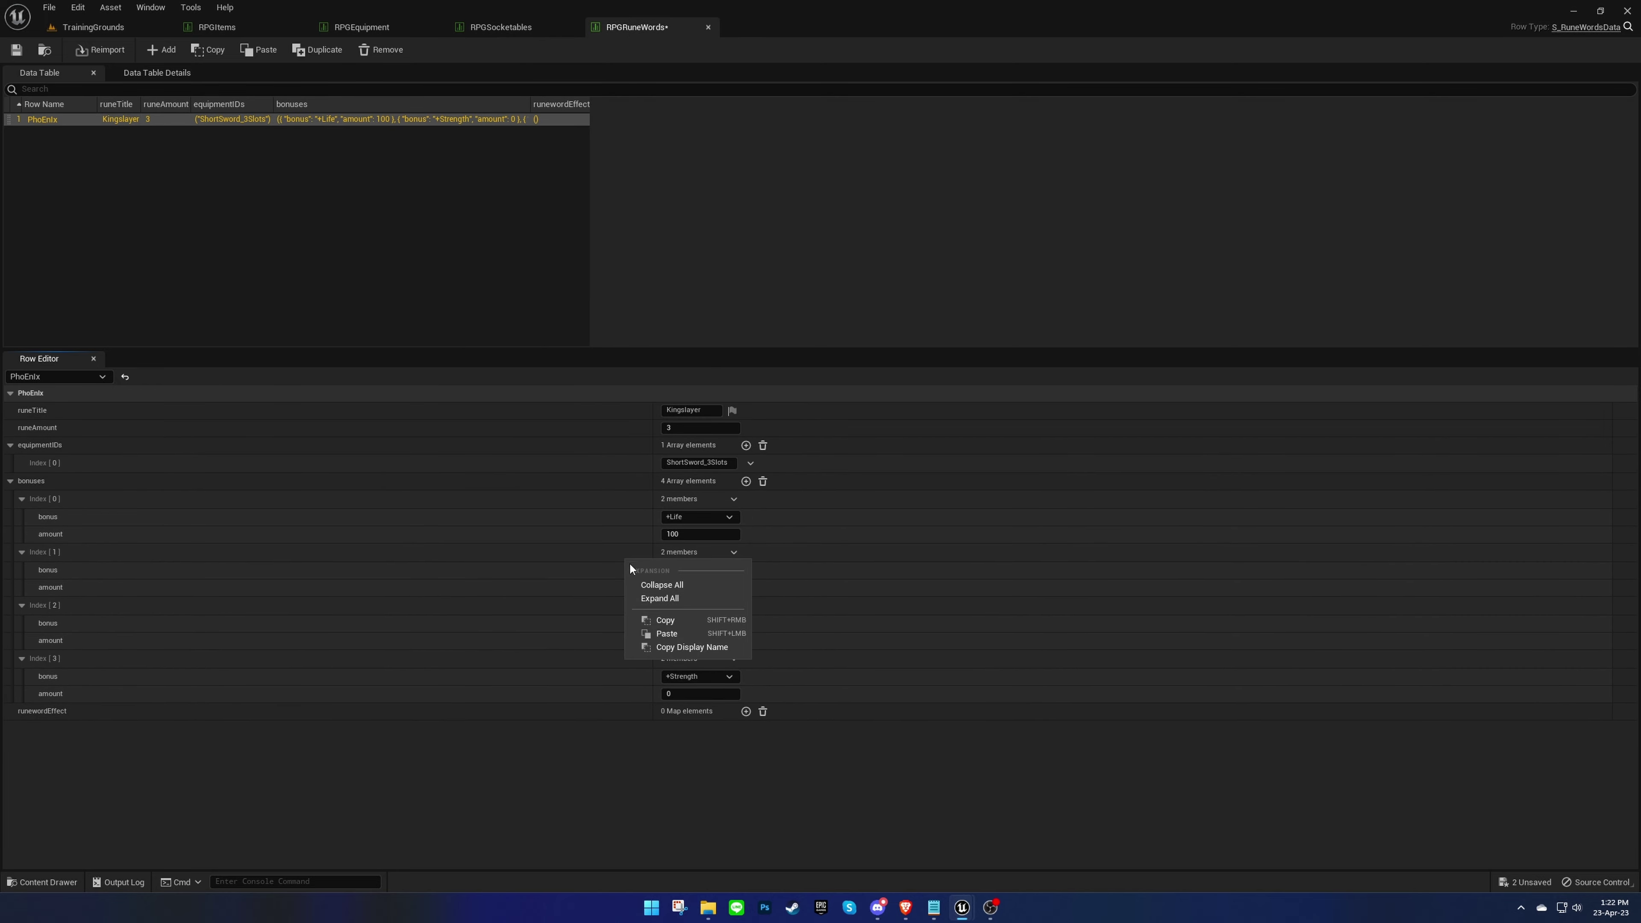
{"action": "left_click", "coordinate": [664, 620]}
Step: Copy RuneEn's Weapon bonus and paste +AttackRating 10 into bonus Index 2
{"action": "left_click", "coordinate": [512, 29]}
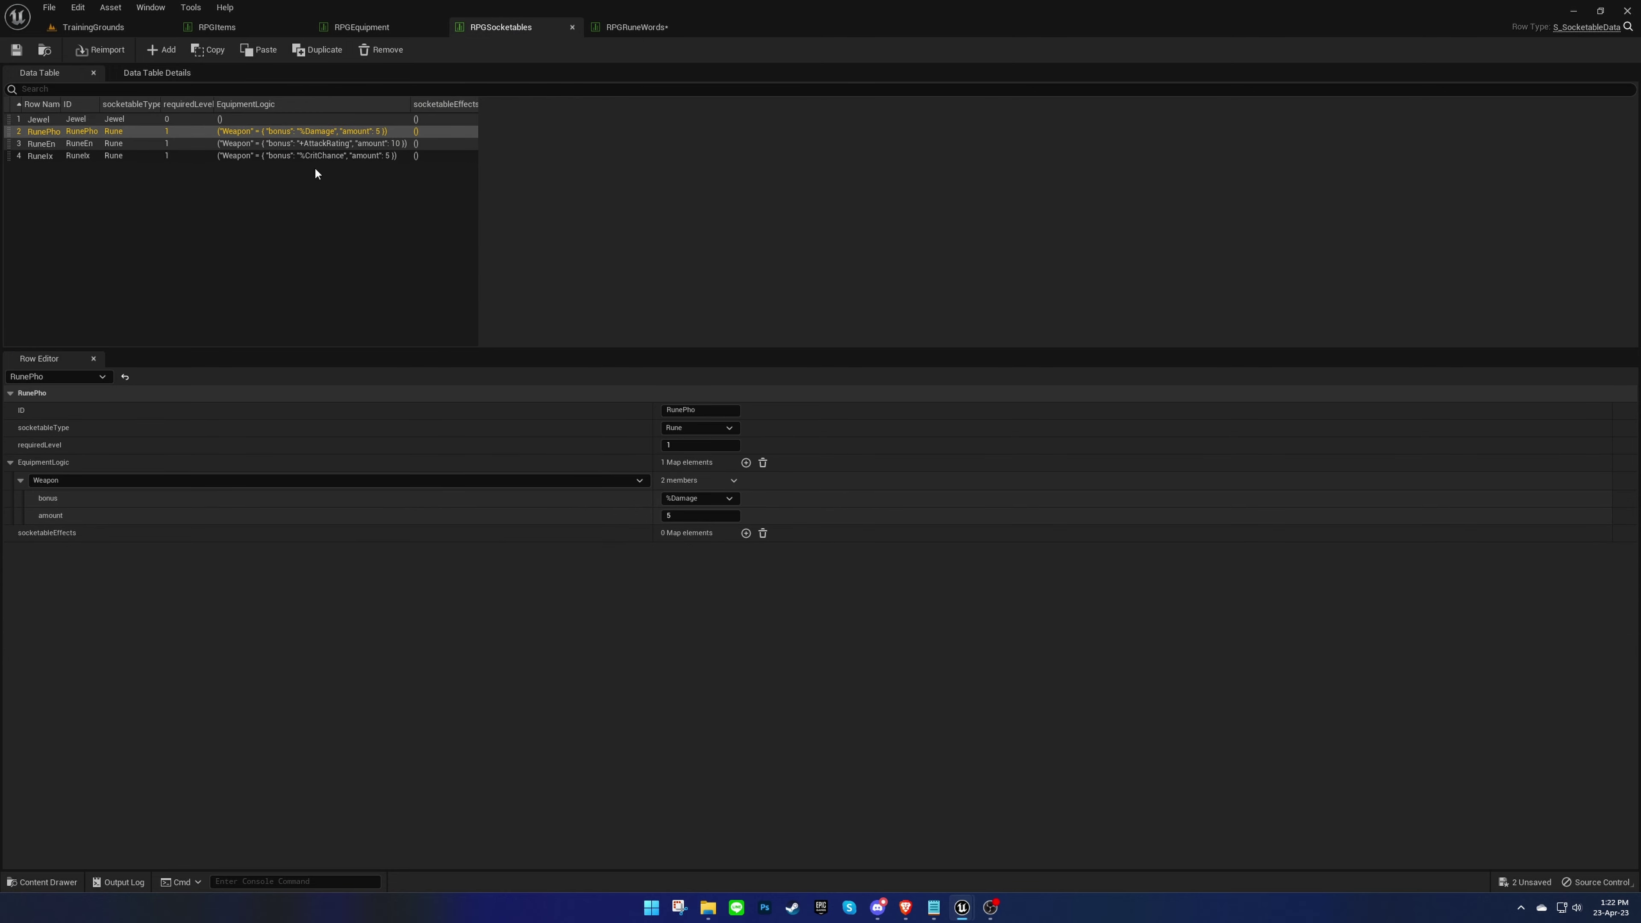
{"action": "left_click", "coordinate": [158, 147]}
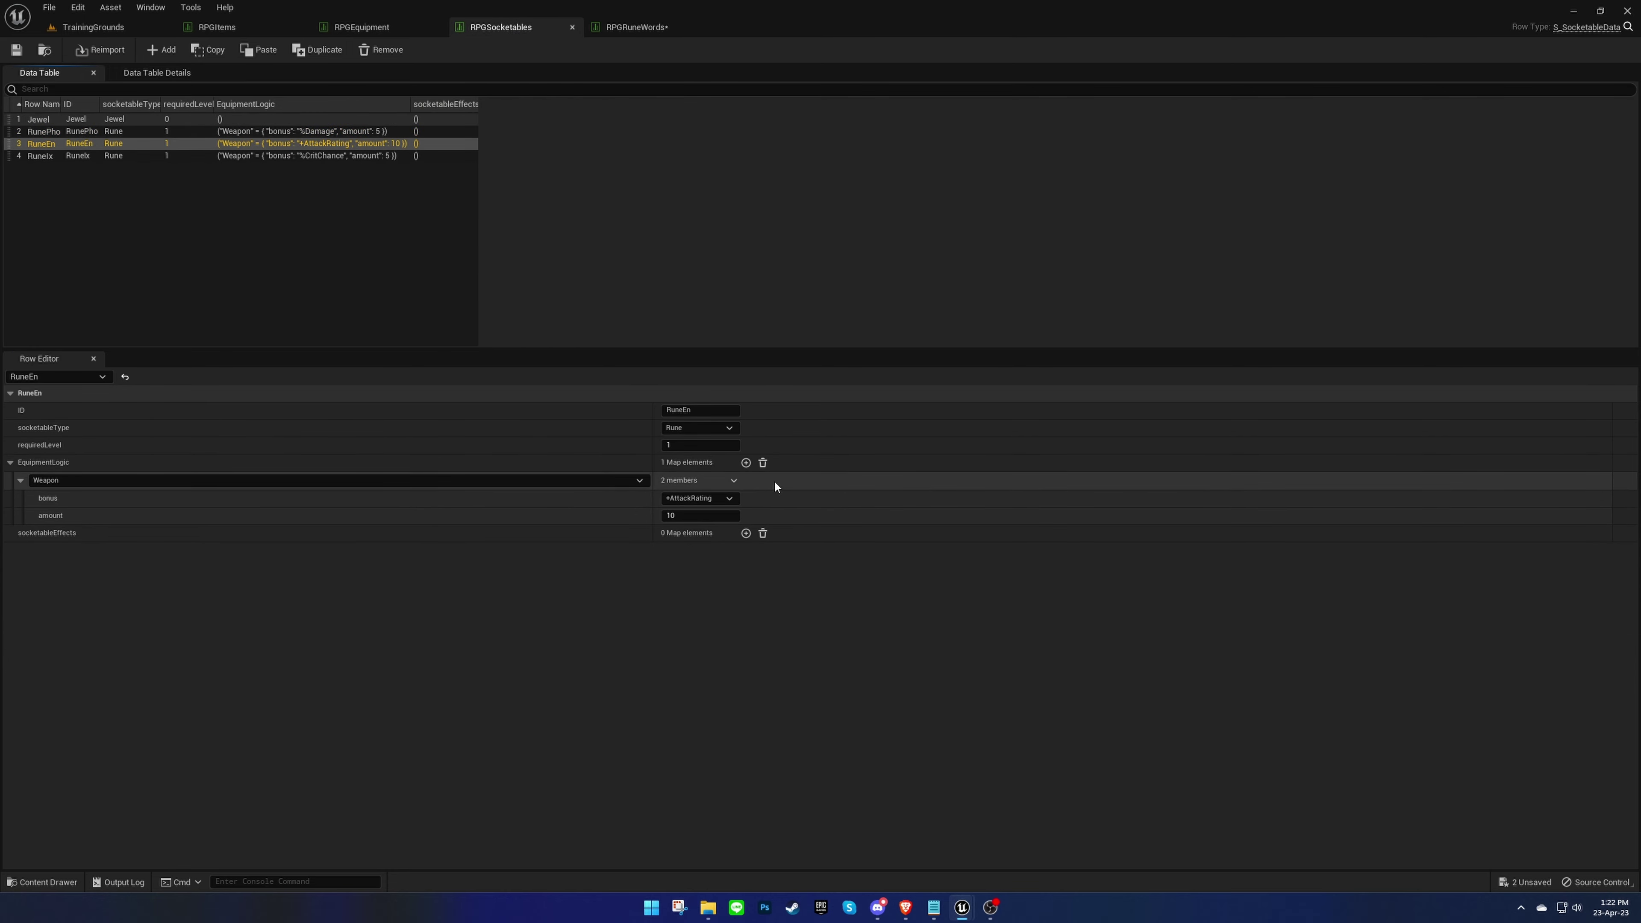
{"action": "right_click", "coordinate": [785, 479]}
{"action": "left_click", "coordinate": [807, 542]}
{"action": "left_click", "coordinate": [641, 29]}
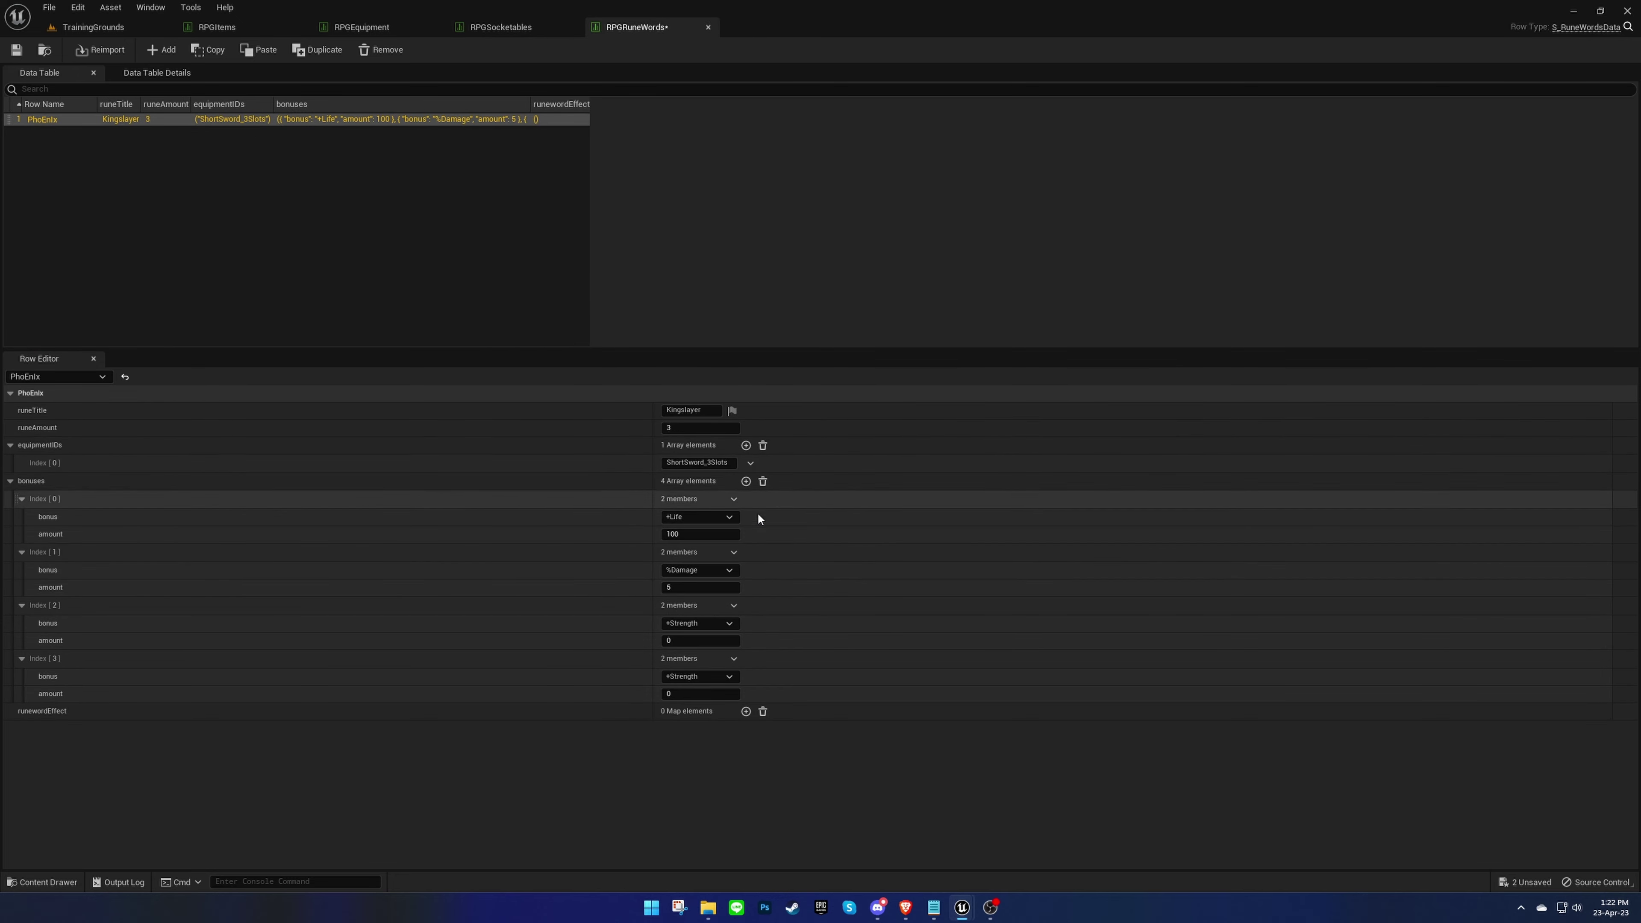
{"action": "right_click", "coordinate": [770, 605]}
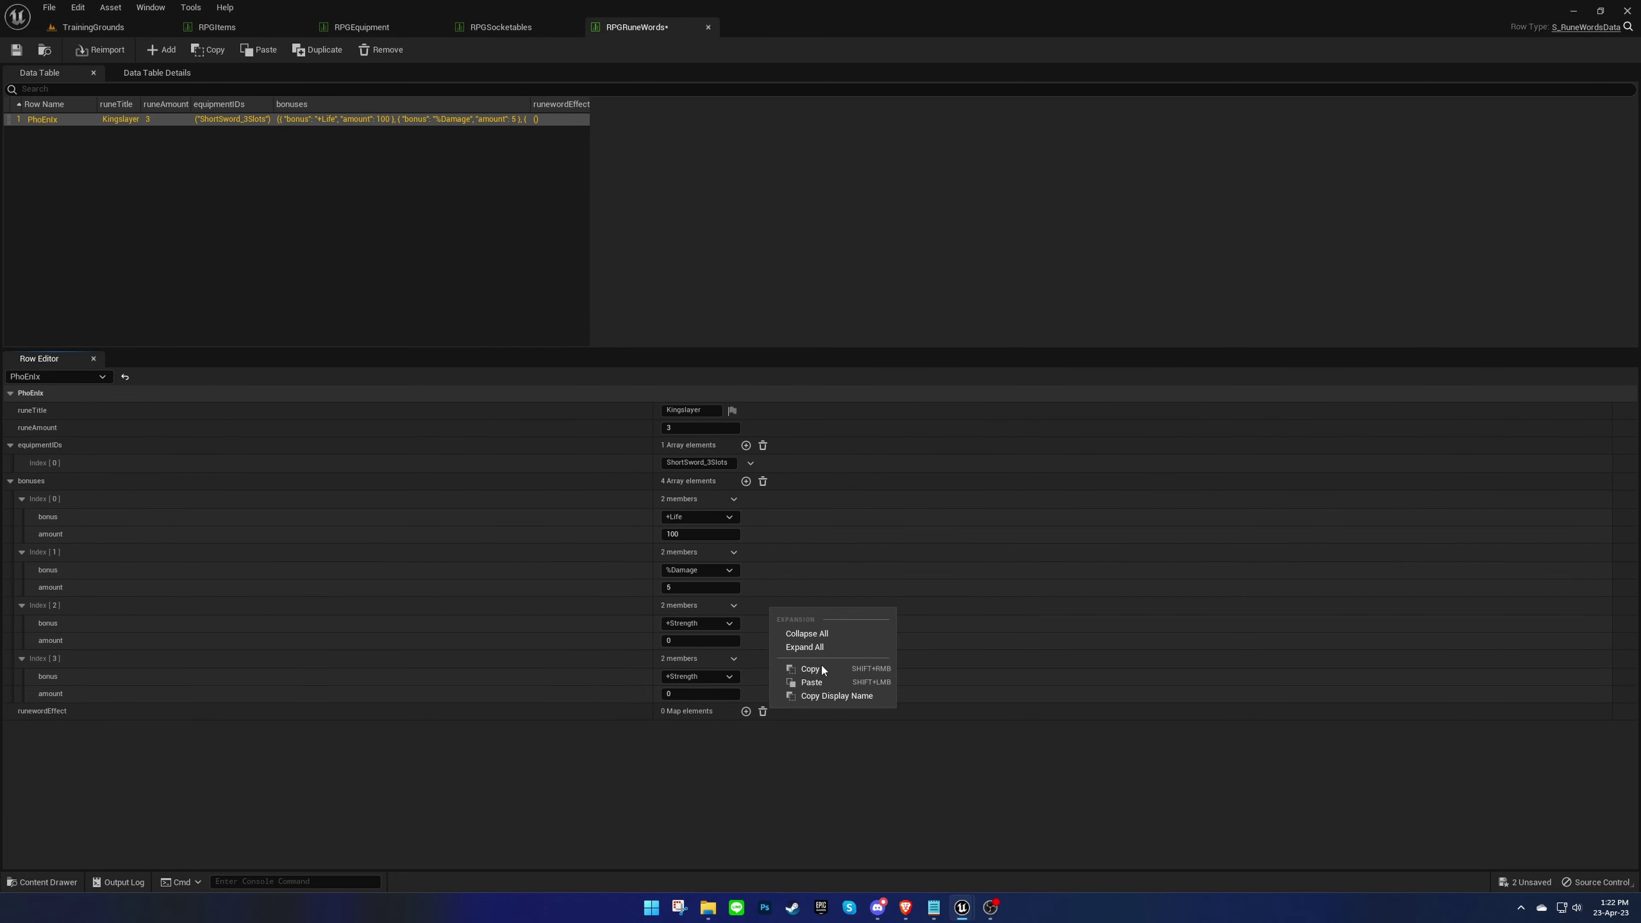
{"action": "left_click", "coordinate": [821, 680]}
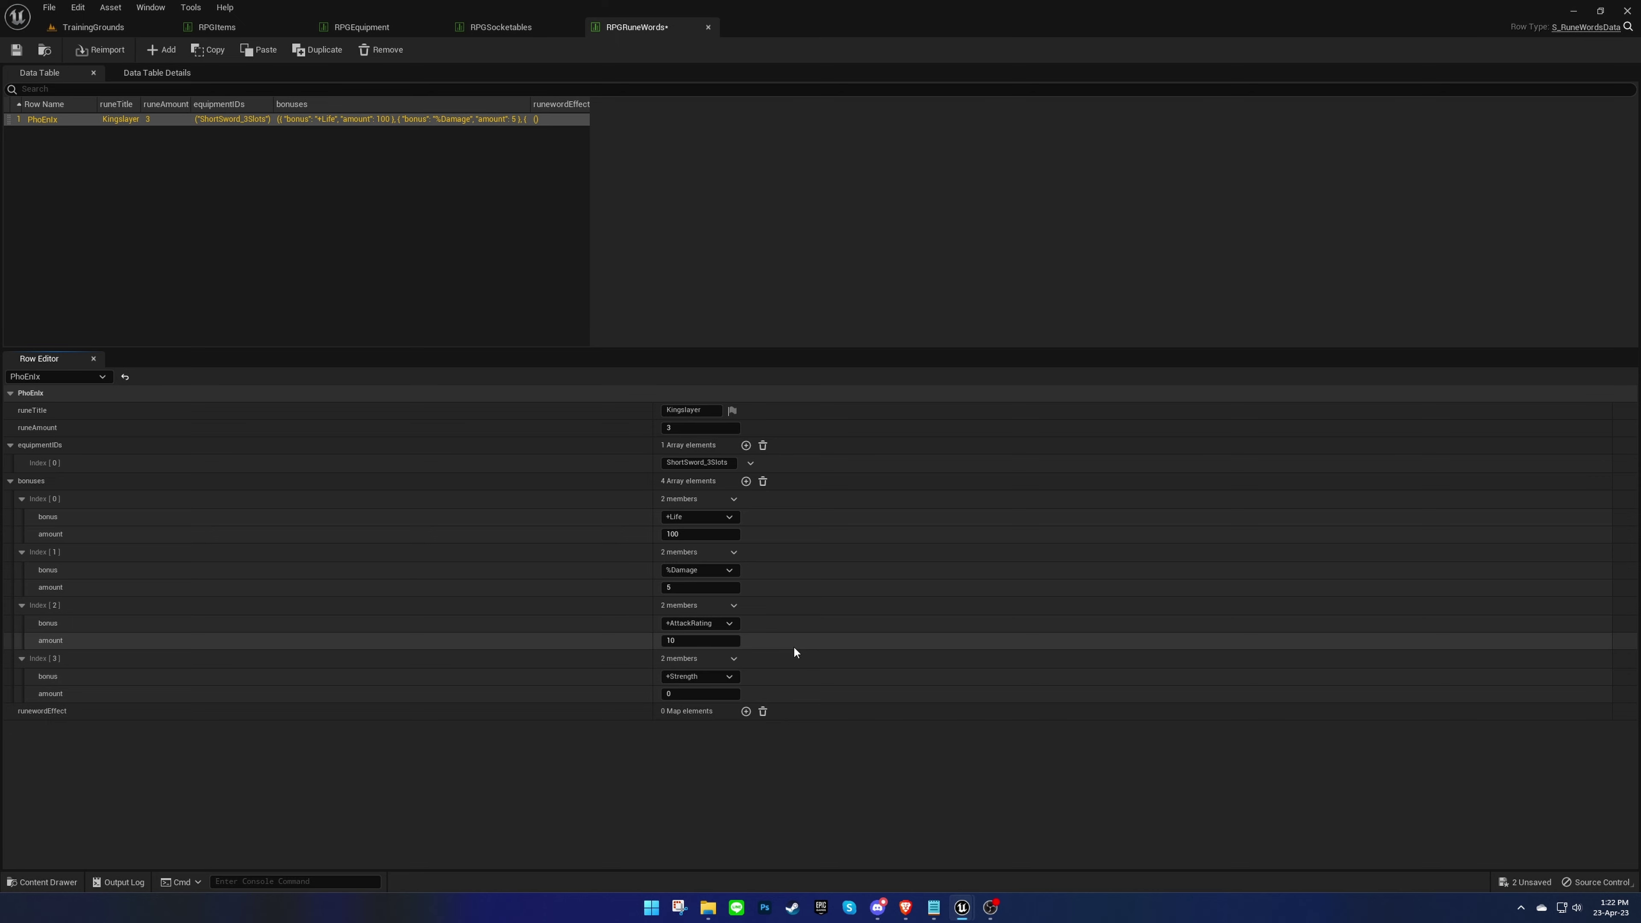
Step: Copy RuneIx's Weapon bonus and paste %CritChance 5 into bonus Index 3
{"action": "left_click", "coordinate": [499, 28]}
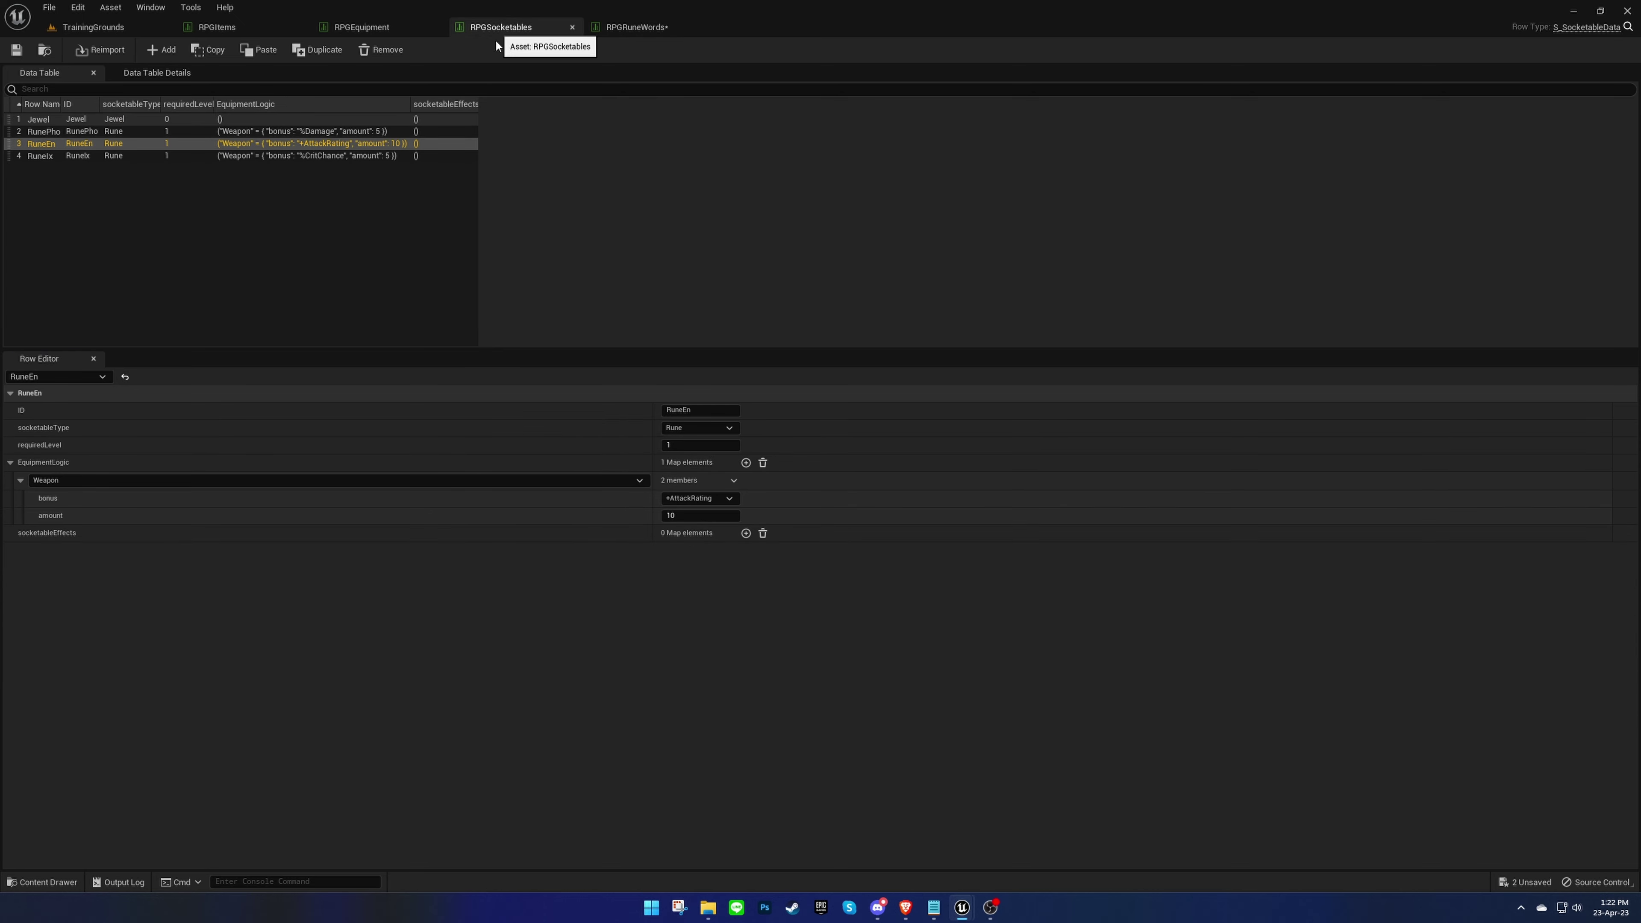
{"action": "left_click", "coordinate": [358, 155]}
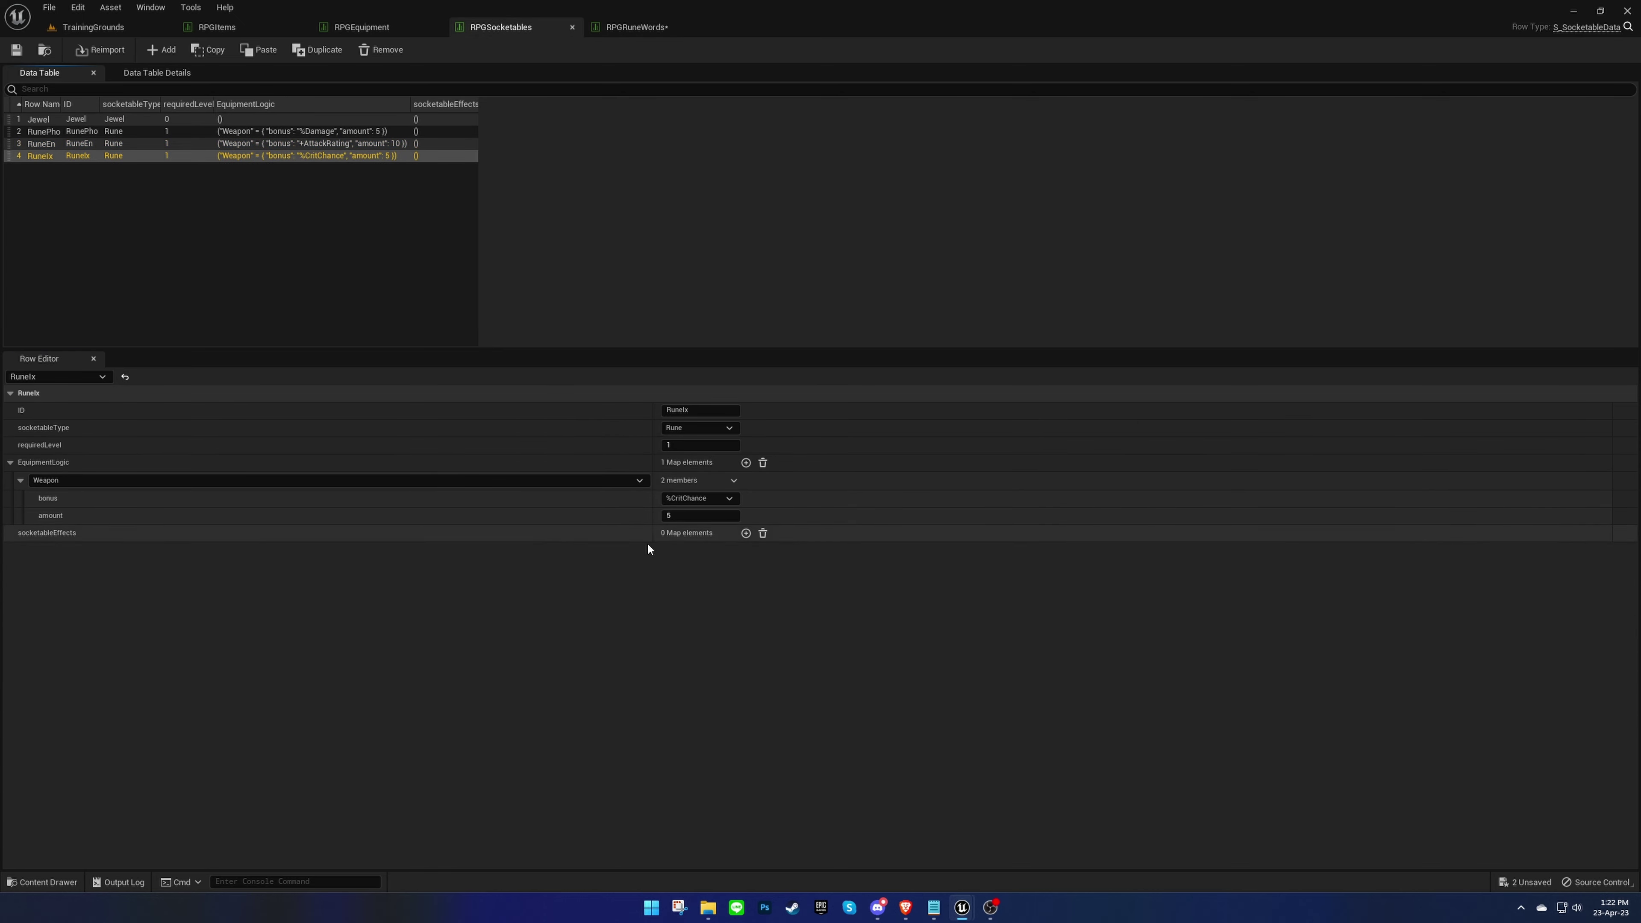
{"action": "right_click", "coordinate": [775, 497]}
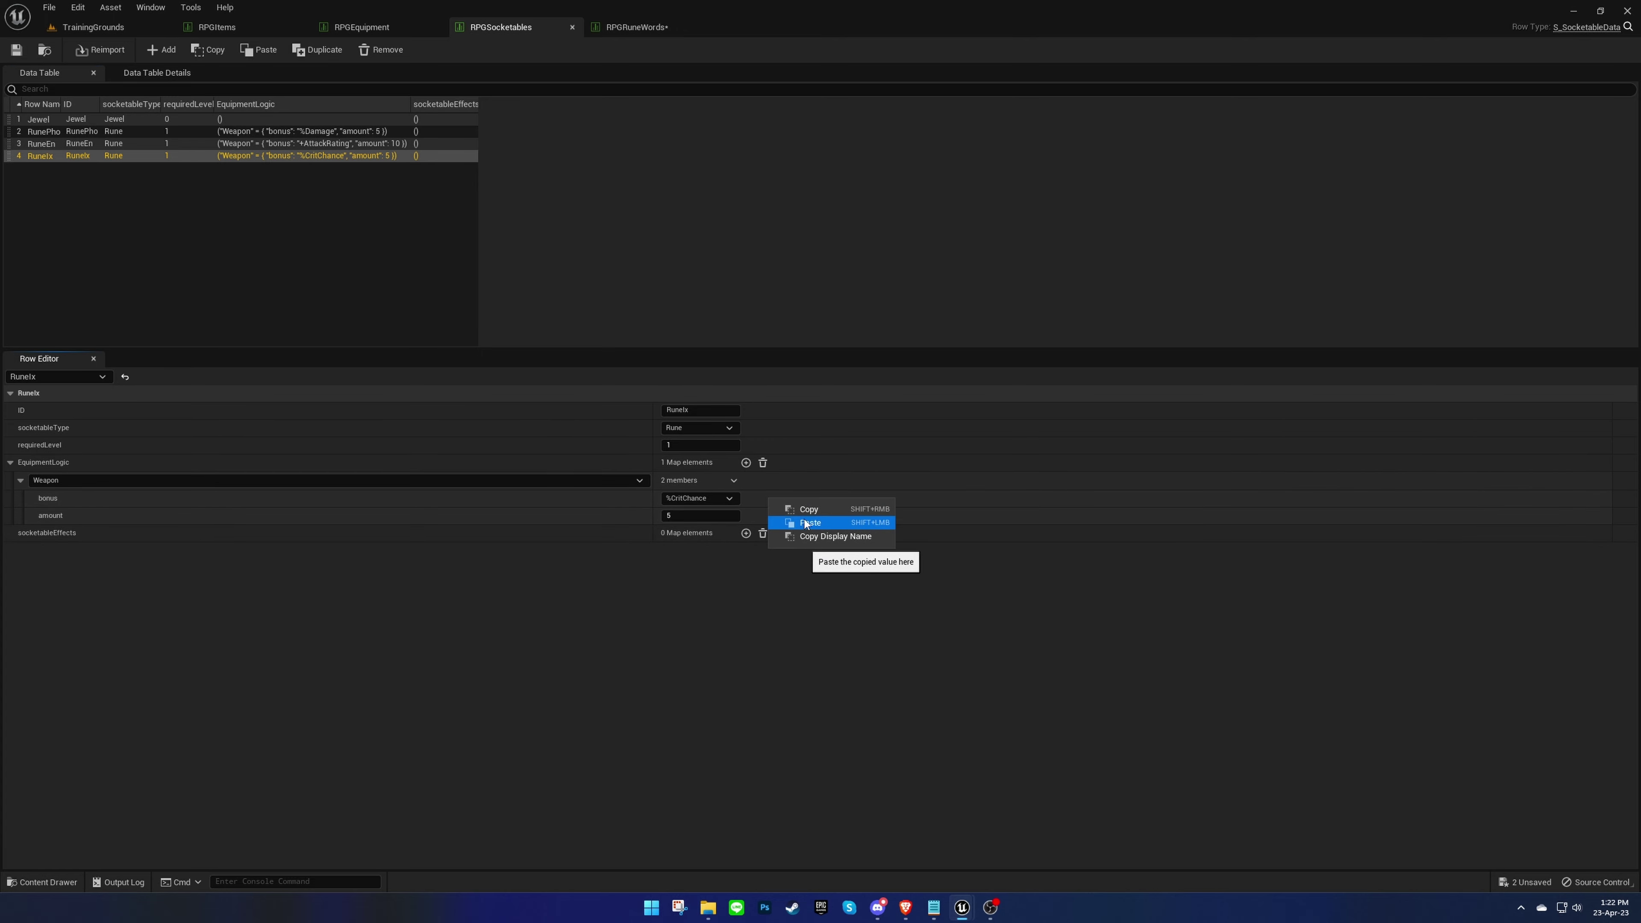
{"action": "right_click", "coordinate": [799, 483]}
{"action": "left_click", "coordinate": [837, 547]}
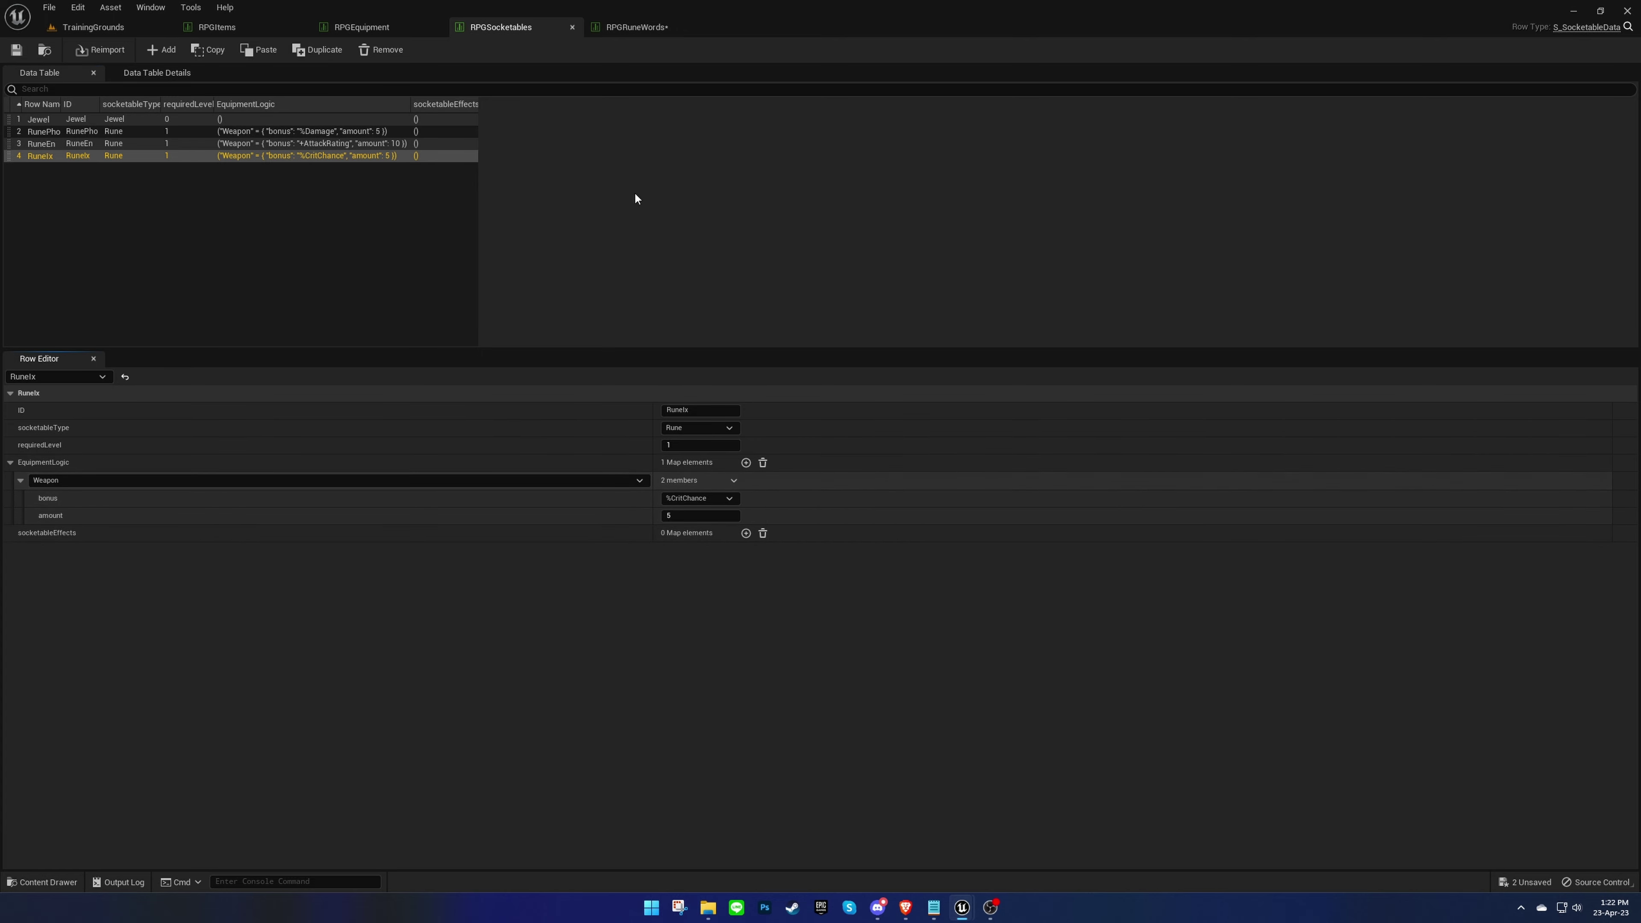
{"action": "left_click", "coordinate": [642, 27]}
{"action": "right_click", "coordinate": [799, 663]}
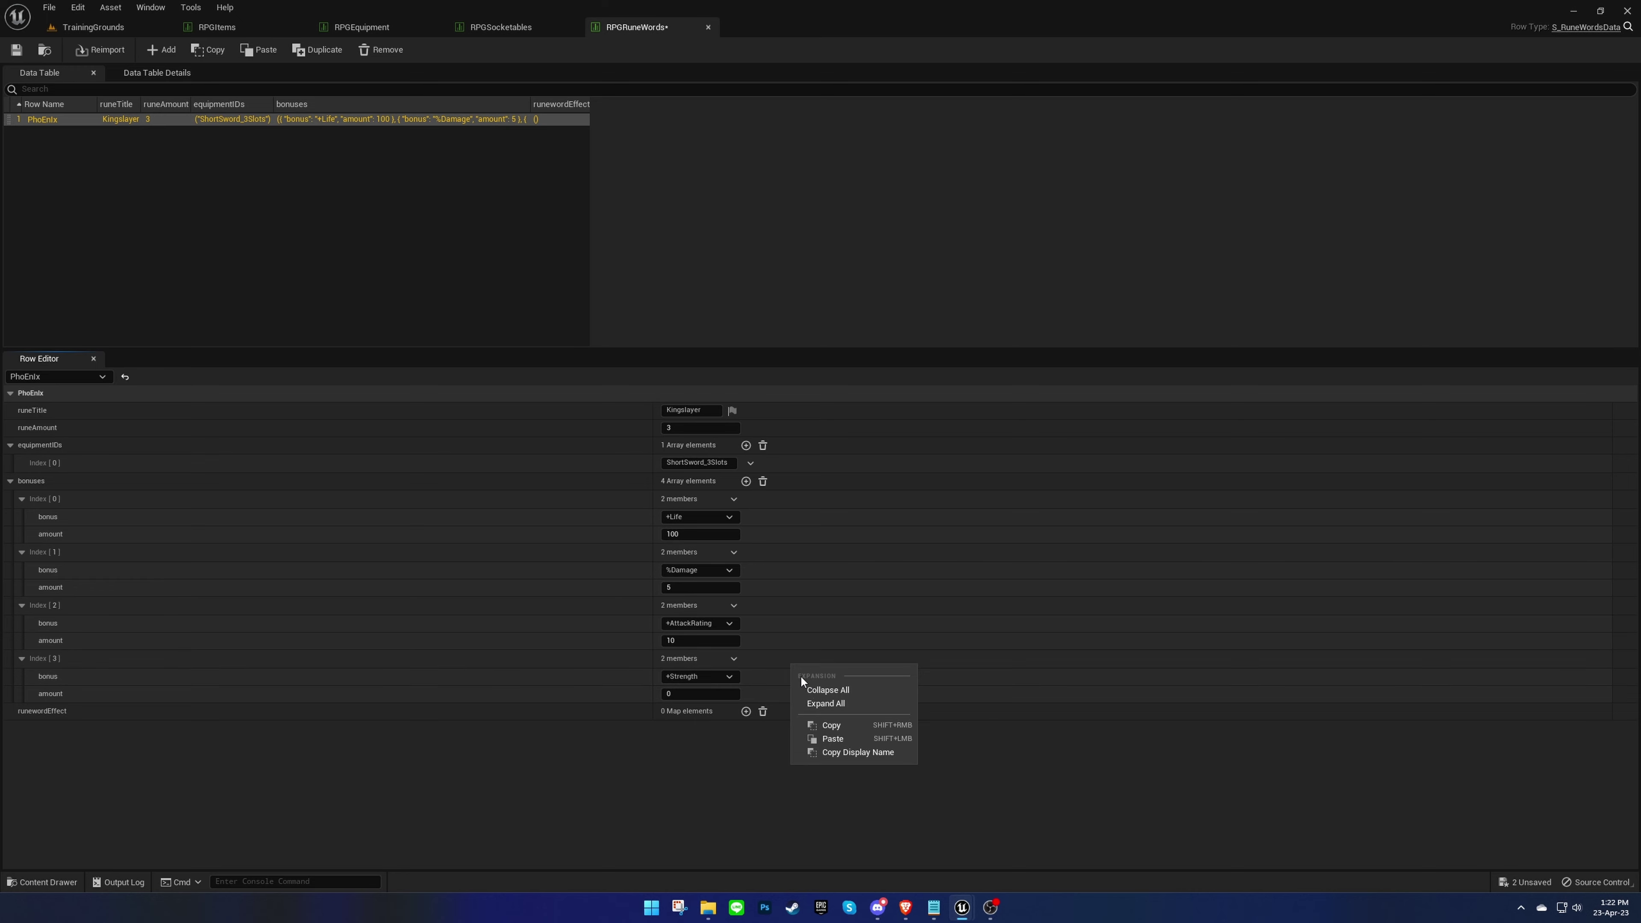
{"action": "left_click", "coordinate": [828, 740]}
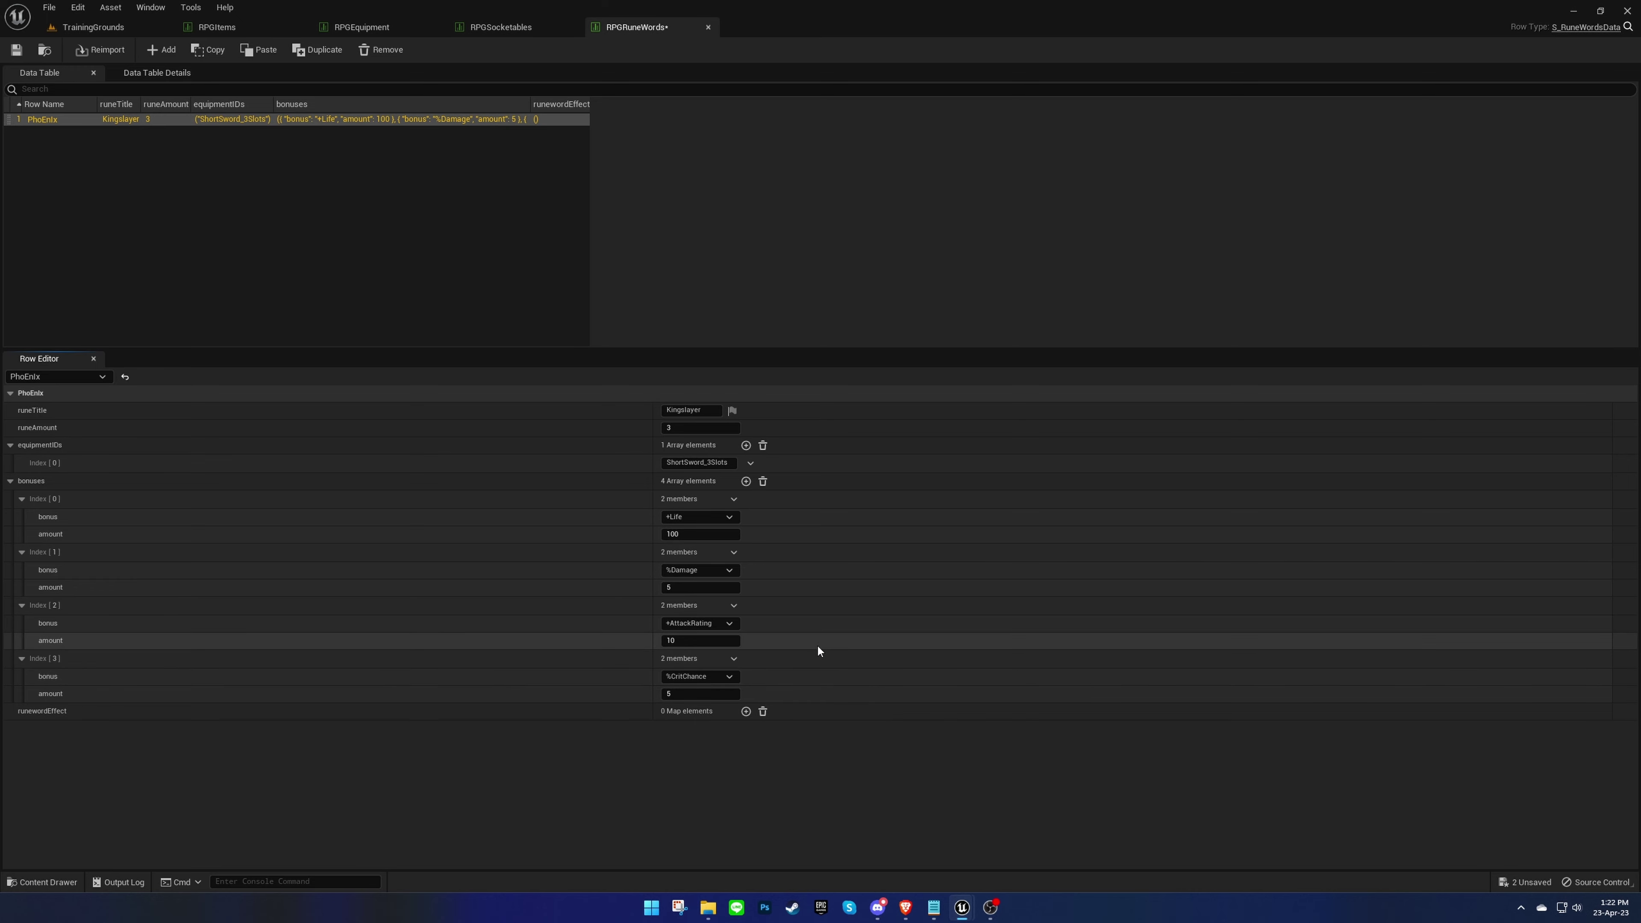
Step: Play TrainingGrounds and spawn ShortSword_3Slots, RunePho, RuneEn and RuneIx
{"action": "left_click", "coordinate": [109, 28]}
{"action": "left_click", "coordinate": [285, 49]}
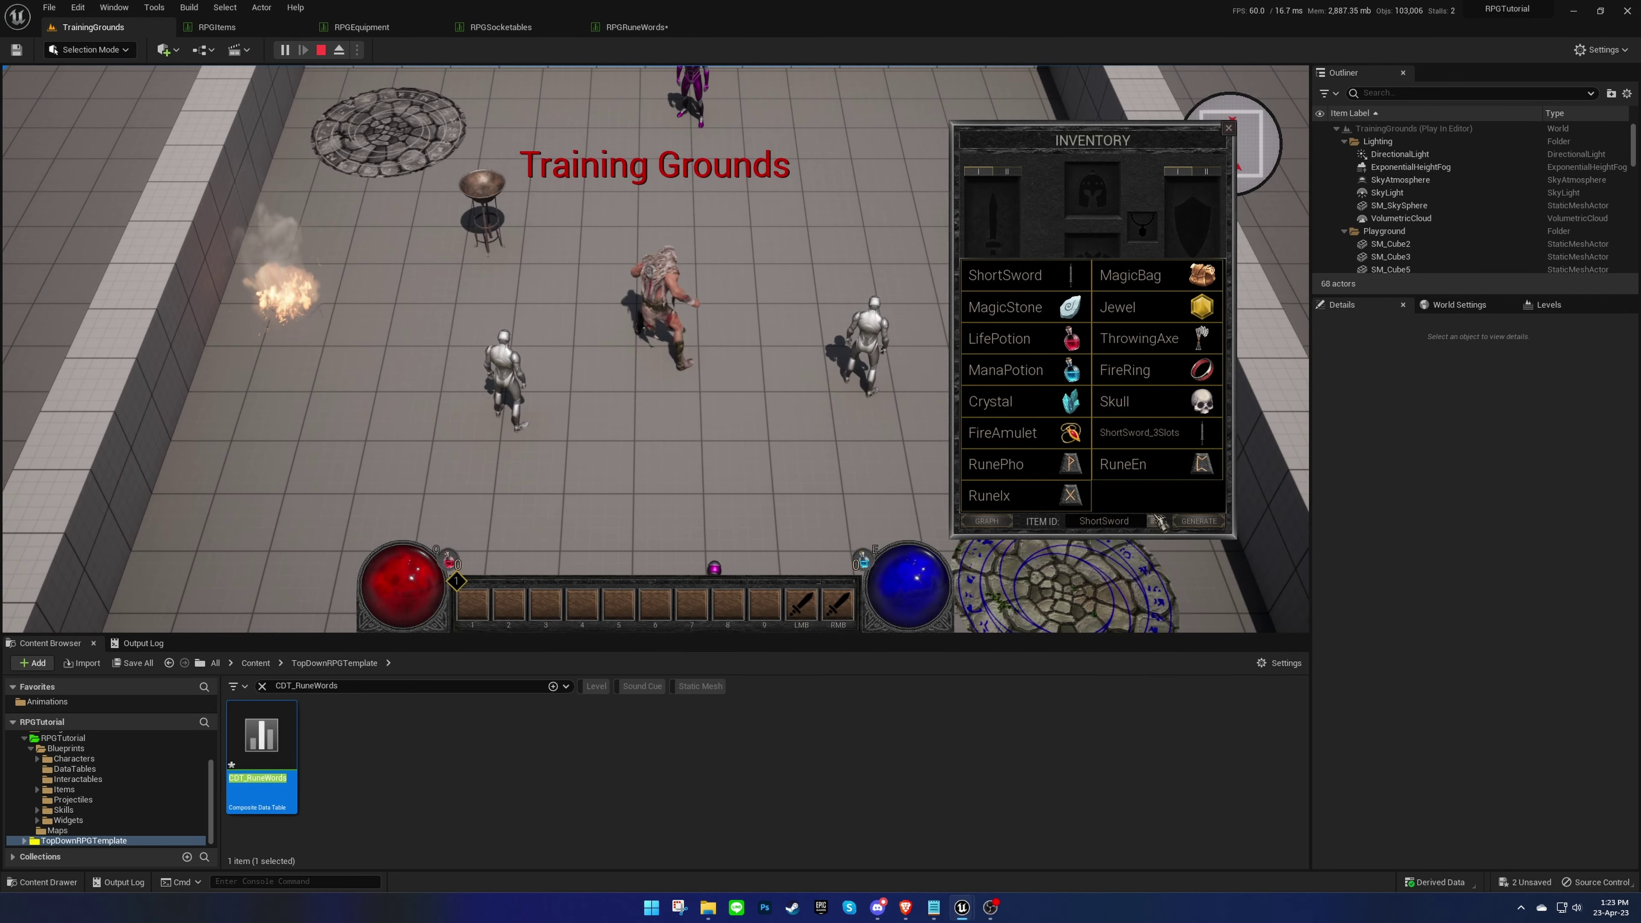
{"action": "left_click", "coordinate": [1189, 437]}
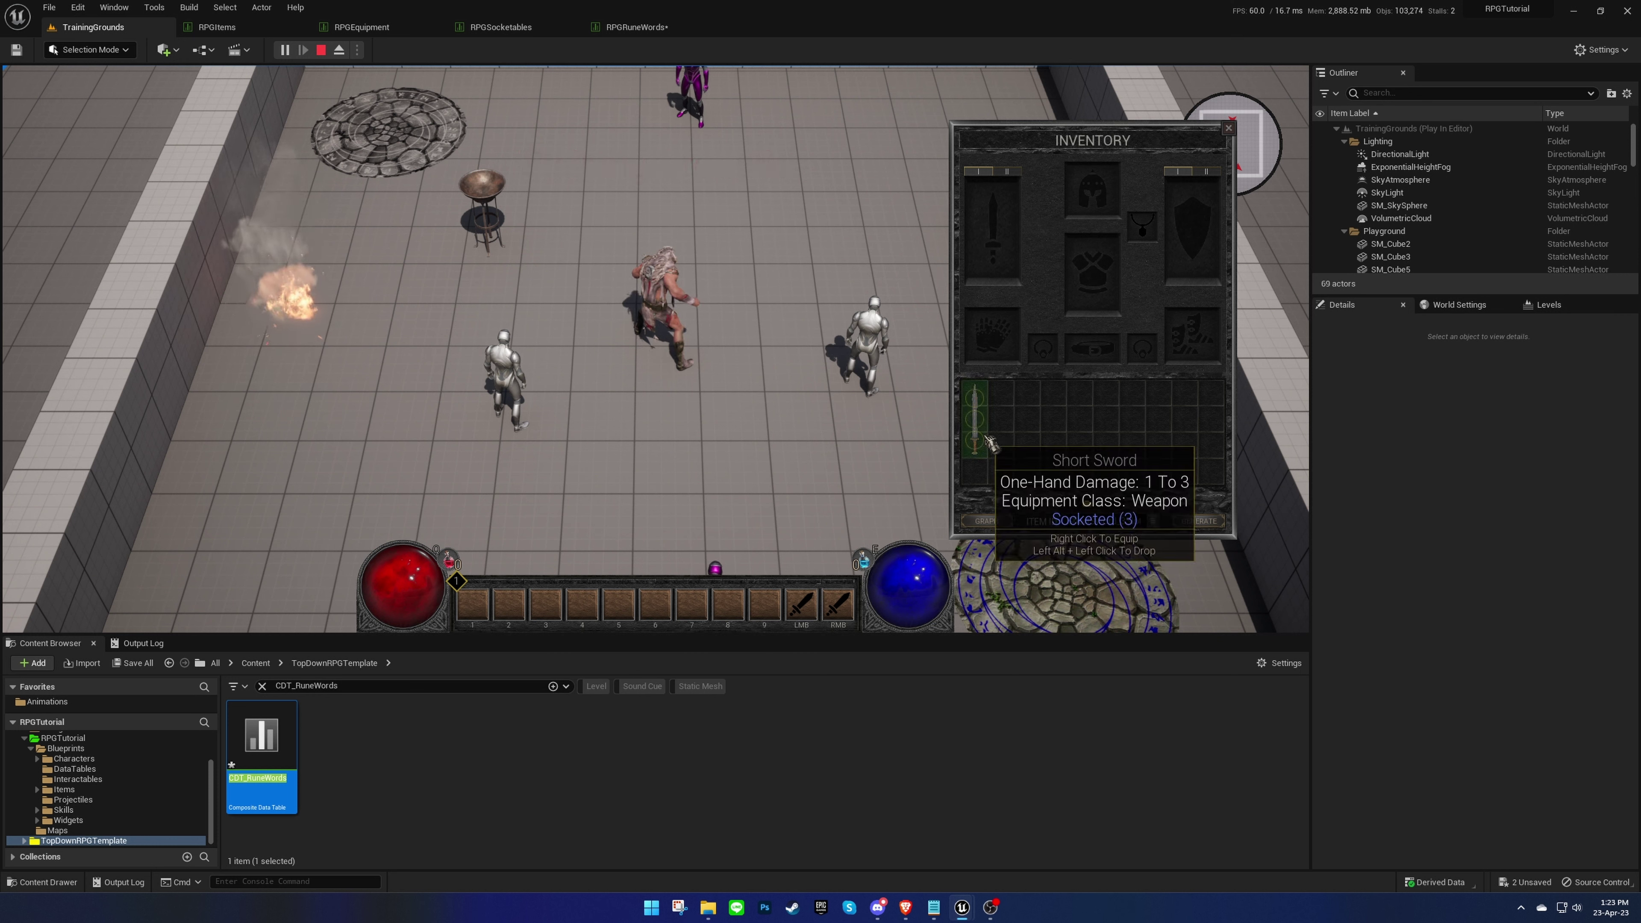
{"action": "left_click", "coordinate": [1153, 521]}
{"action": "left_click", "coordinate": [1025, 464]}
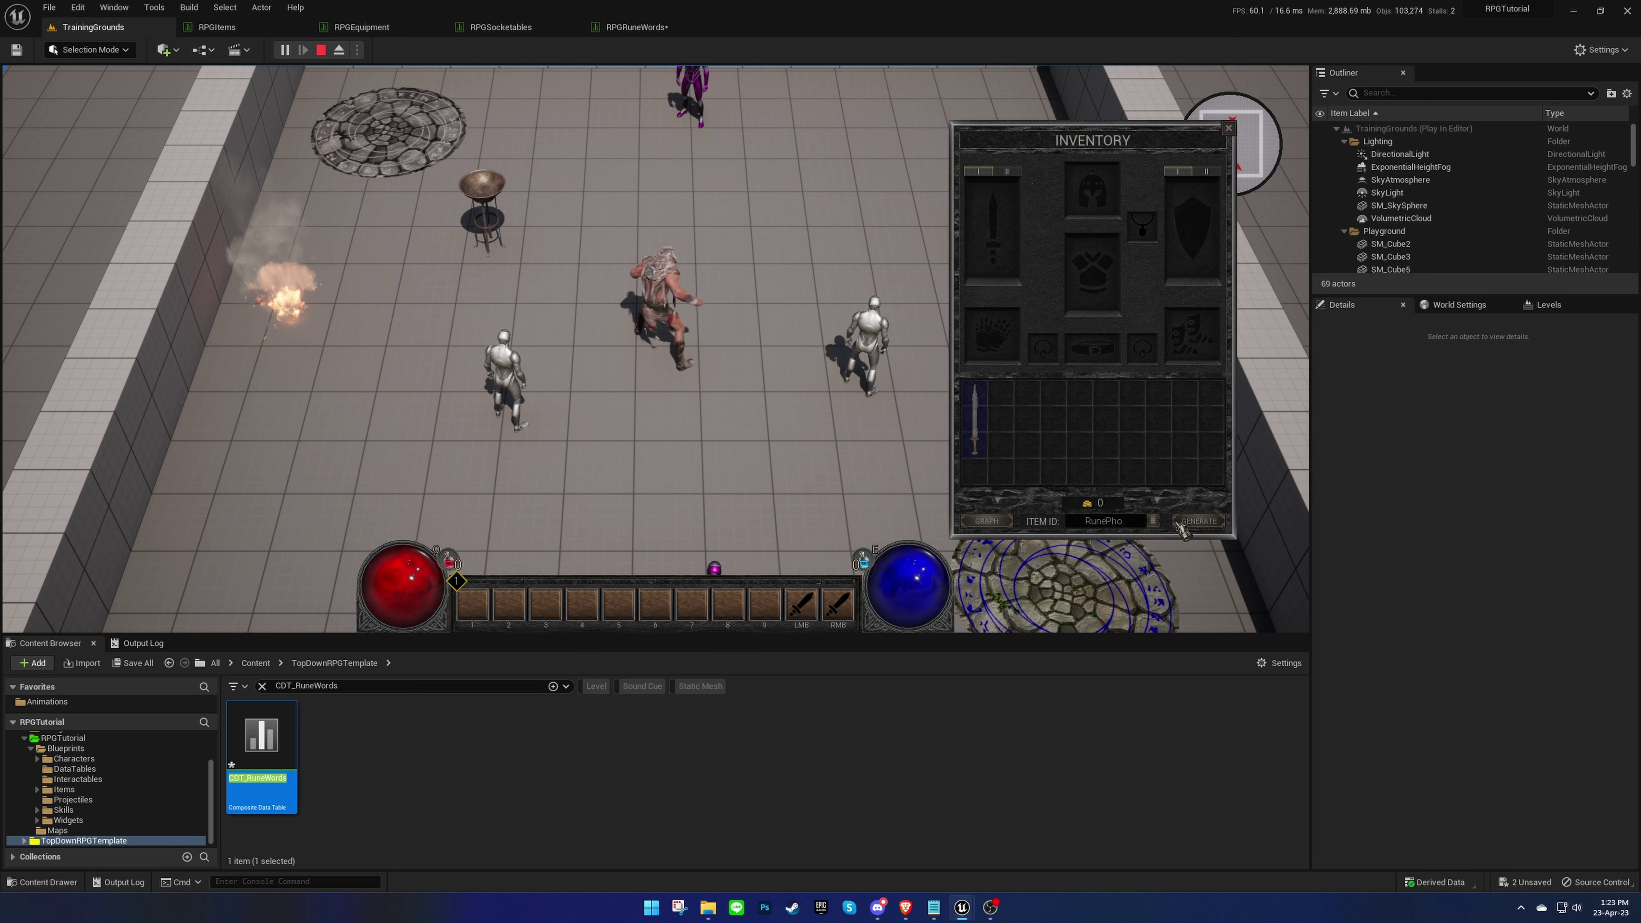
{"action": "left_click", "coordinate": [1152, 521]}
{"action": "left_click", "coordinate": [1137, 464]}
{"action": "left_click", "coordinate": [1152, 520]}
{"action": "left_click", "coordinate": [1007, 495]}
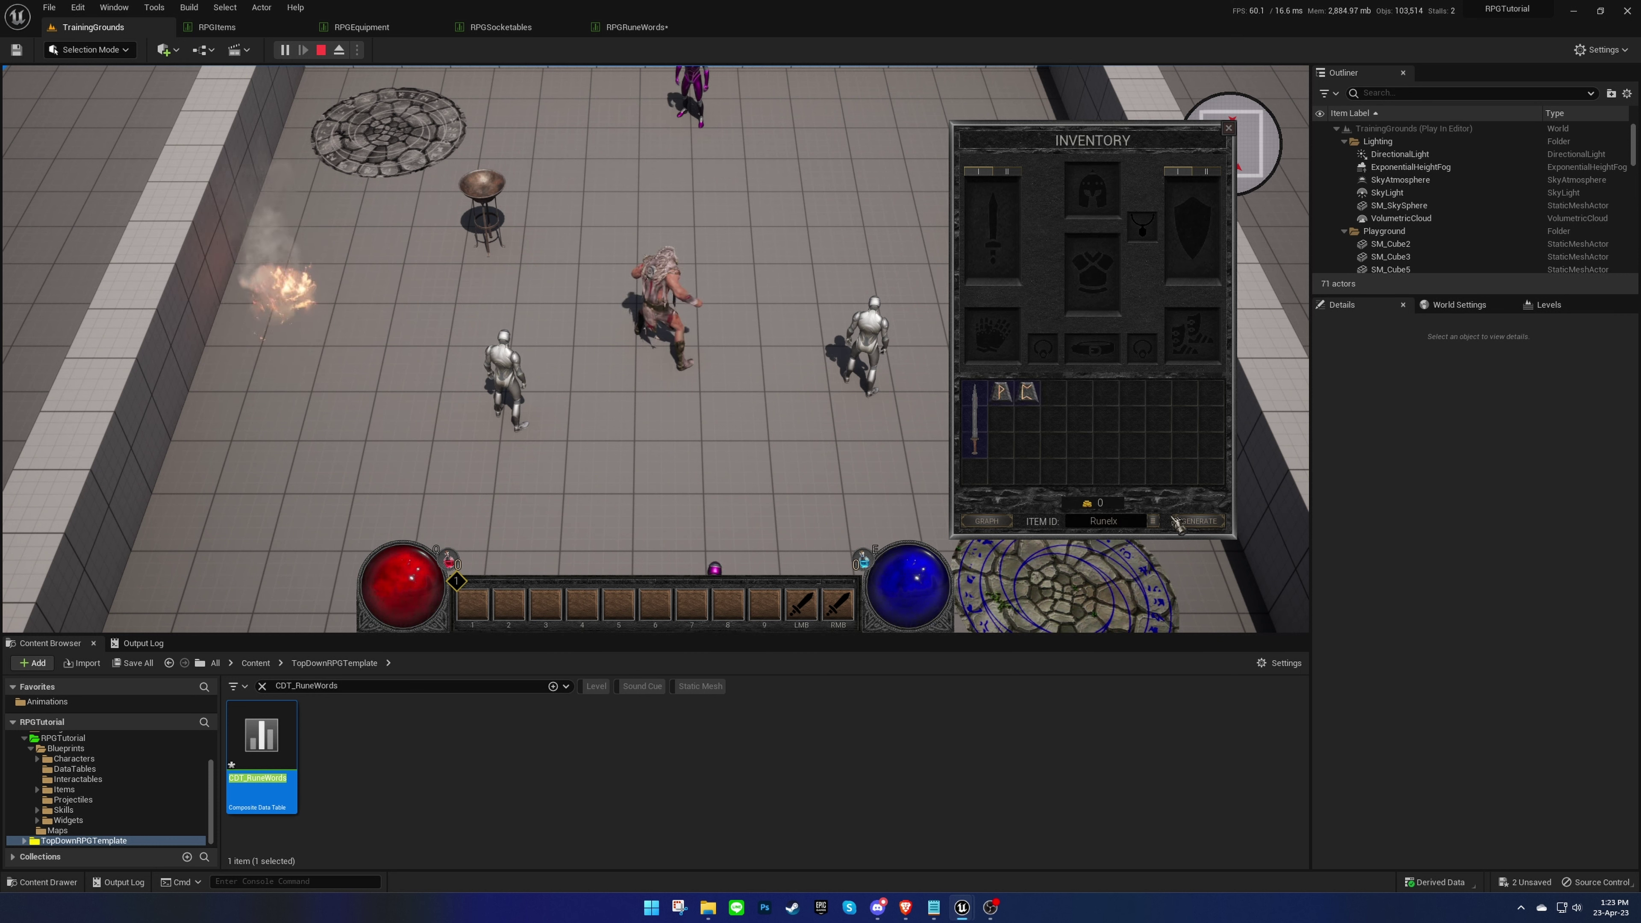
Step: Socket the runes into the short sword to form Kingslayer and equip it
{"action": "left_click_drag", "start_coordinate": [1000, 391], "coordinate": [978, 433]}
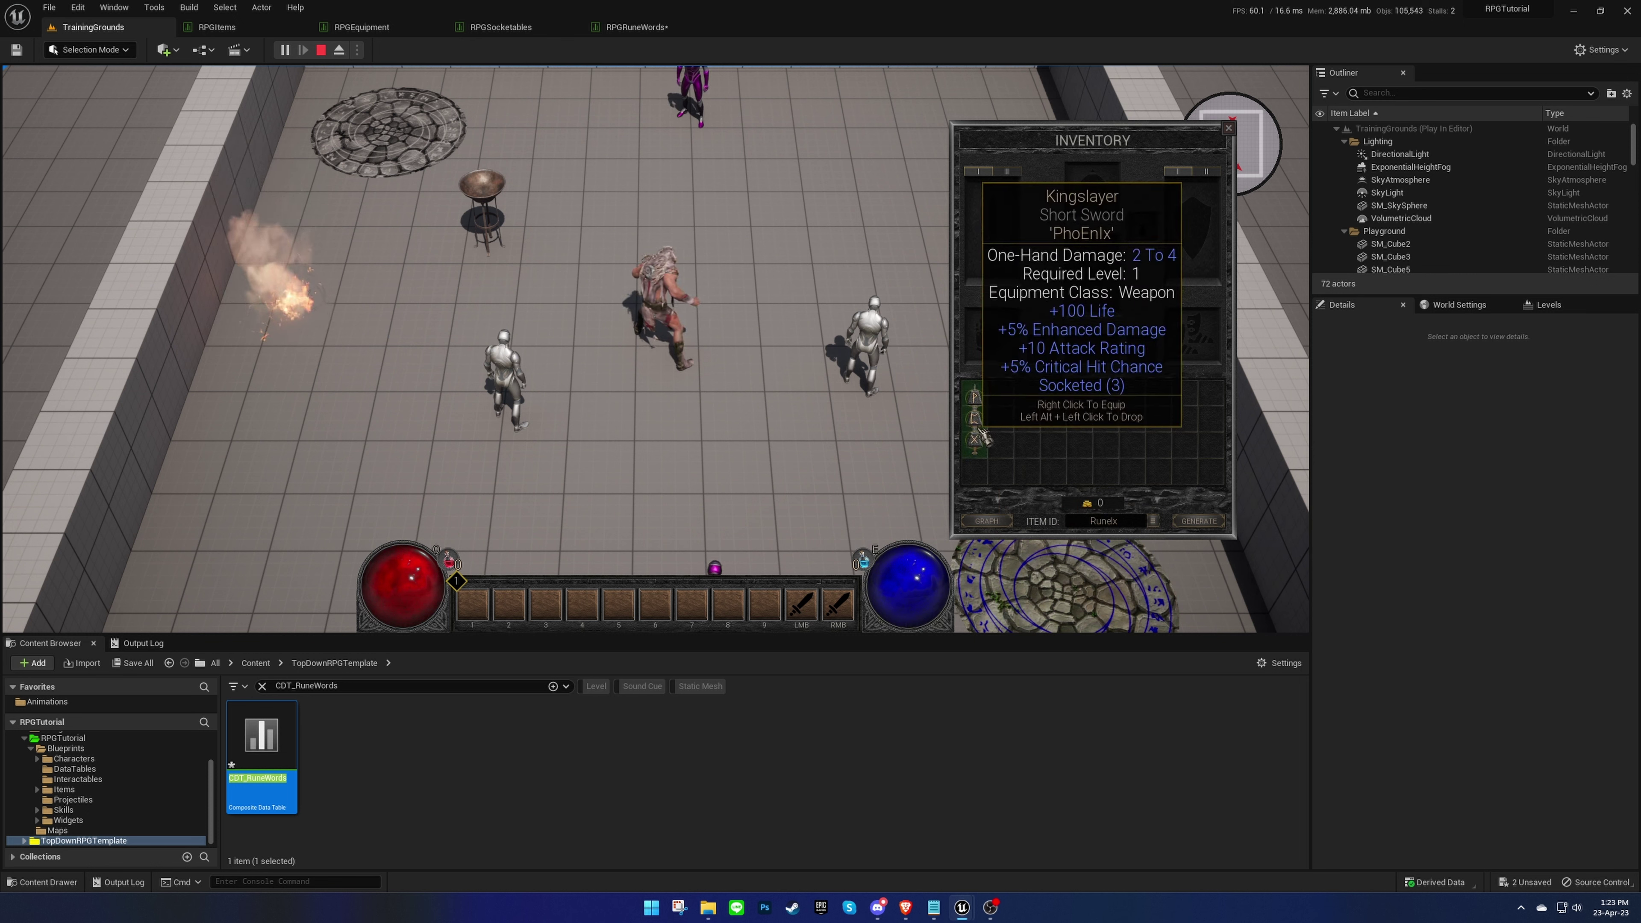
{"action": "right_click", "coordinate": [978, 436]}
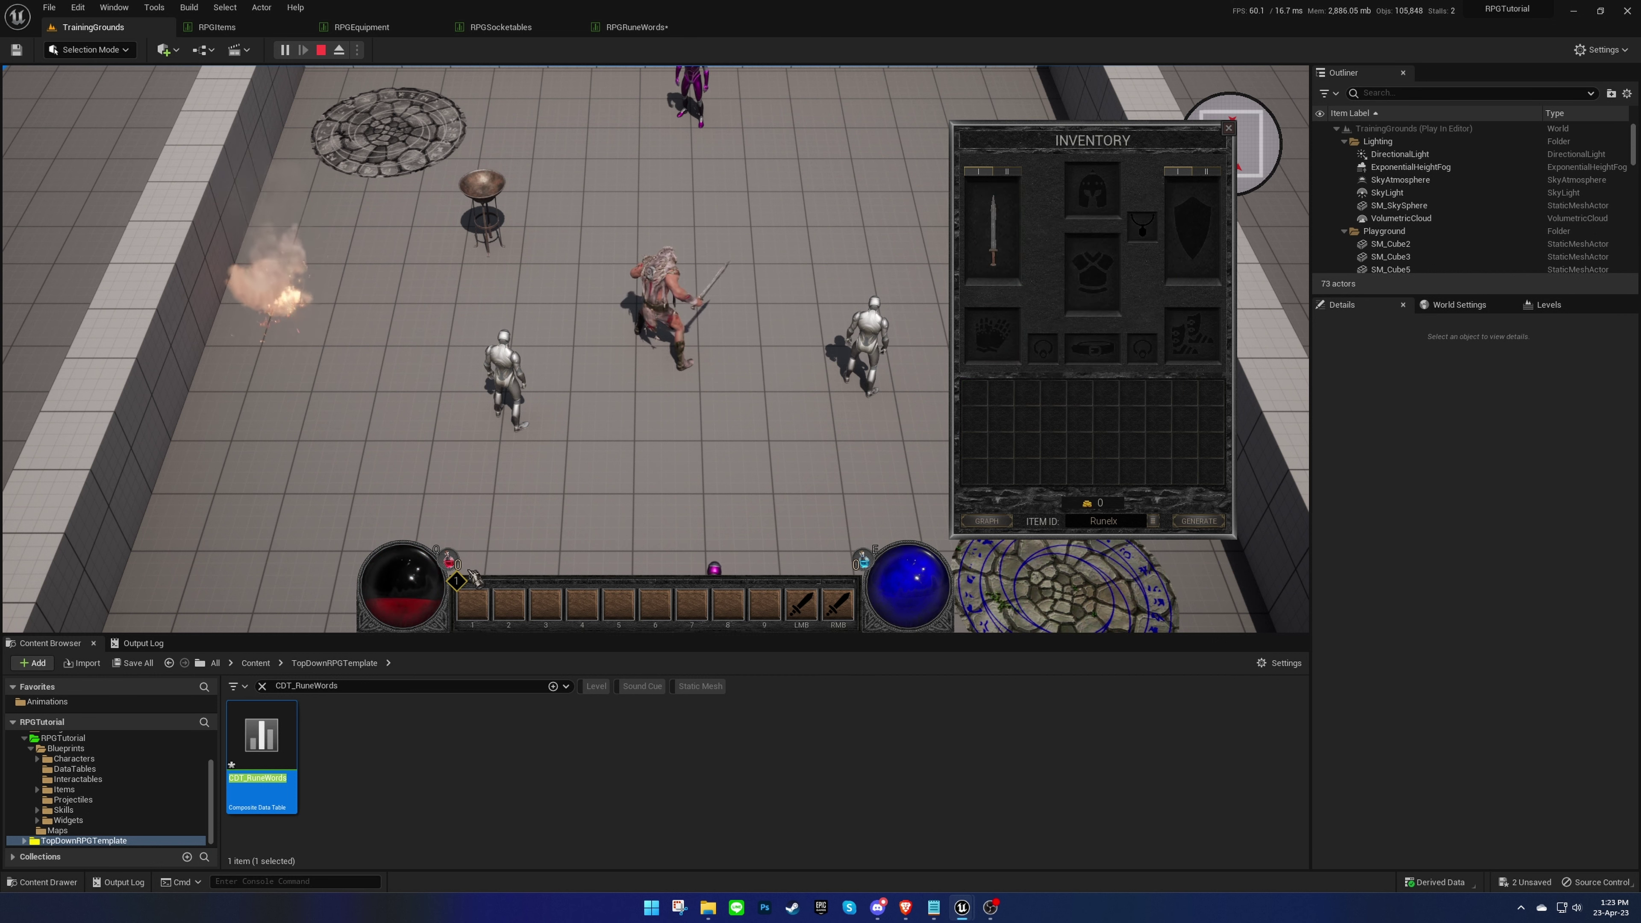
{"action": "mouse_move", "coordinate": [438, 589]}
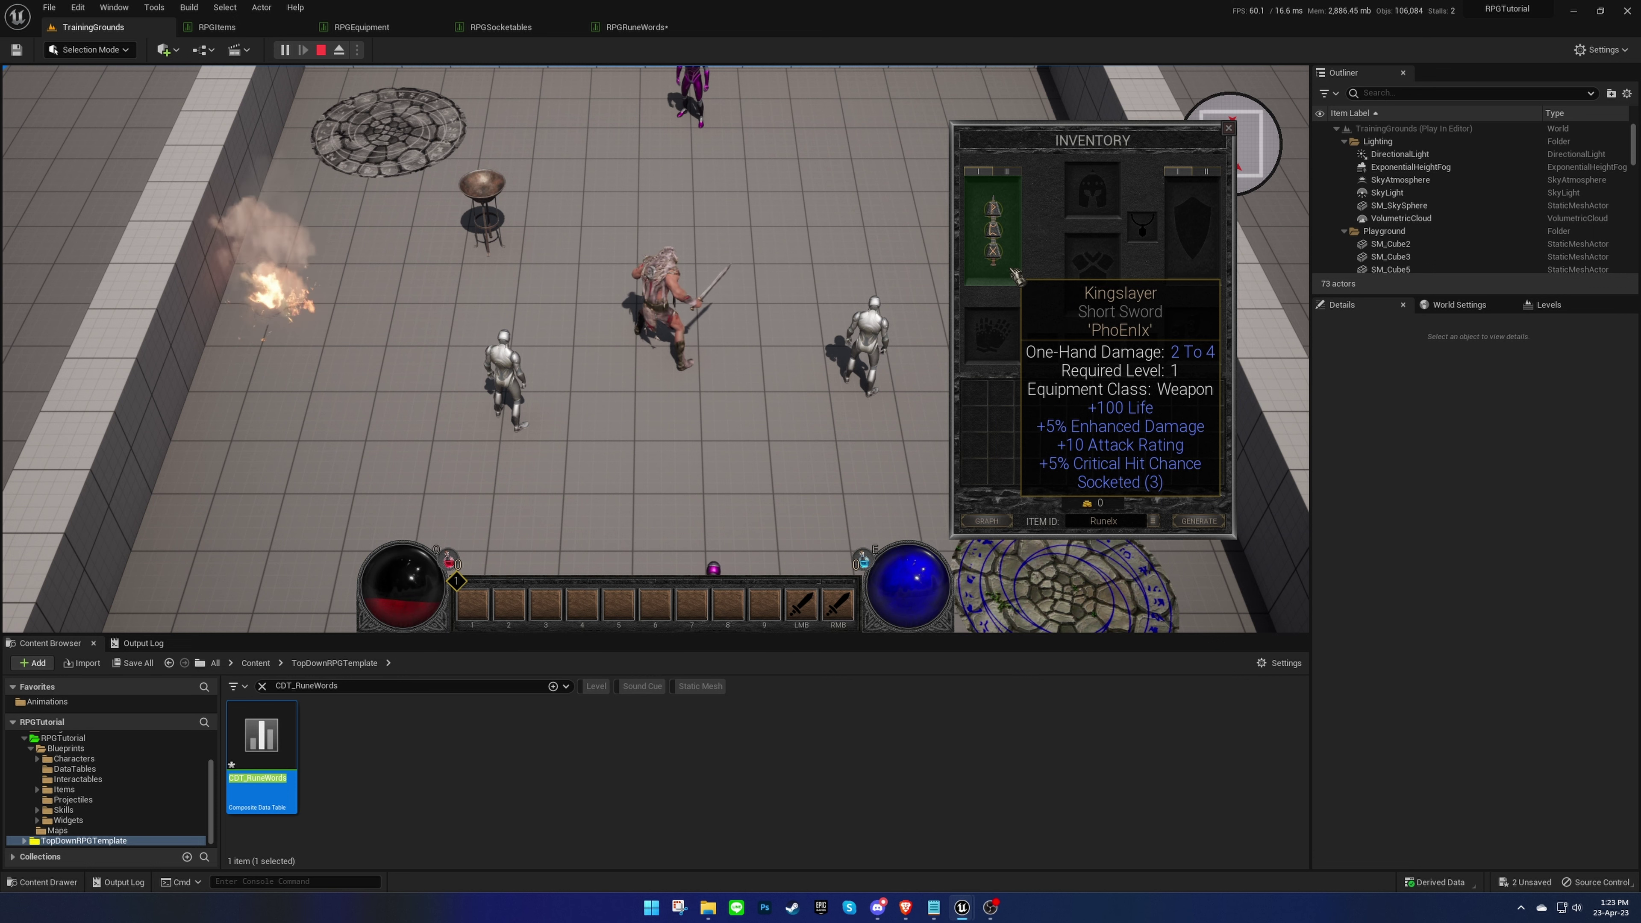
Step: Stop playing and add a runewordEffect entry keyed ShortSword_3Slots
{"action": "key", "text": "Escape"}
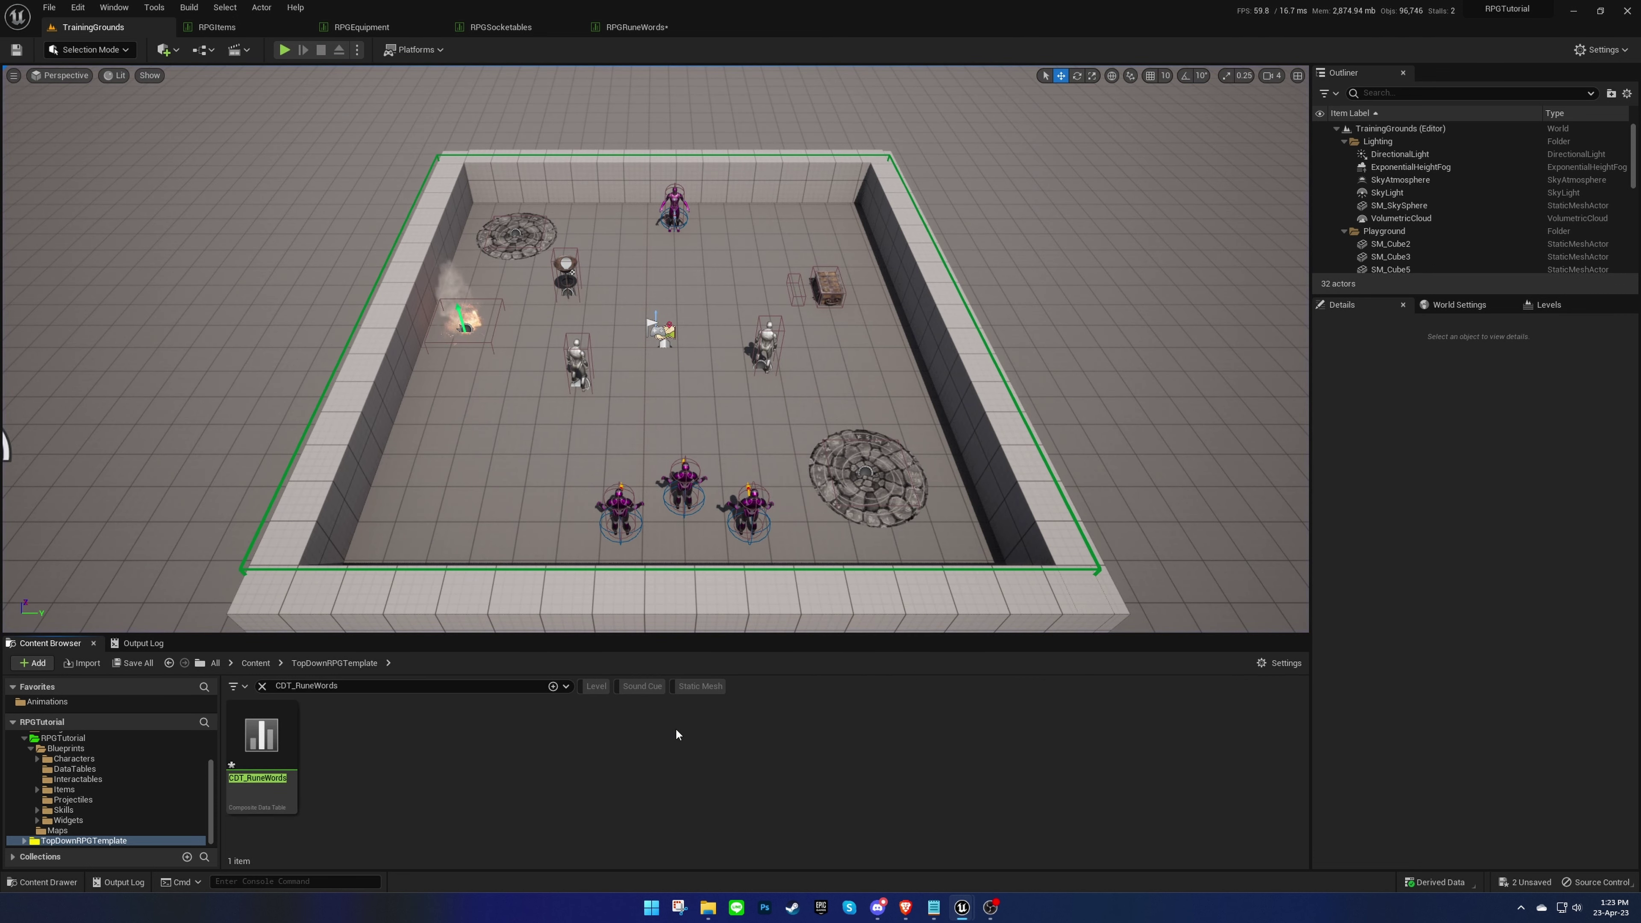
{"action": "left_click", "coordinate": [625, 27]}
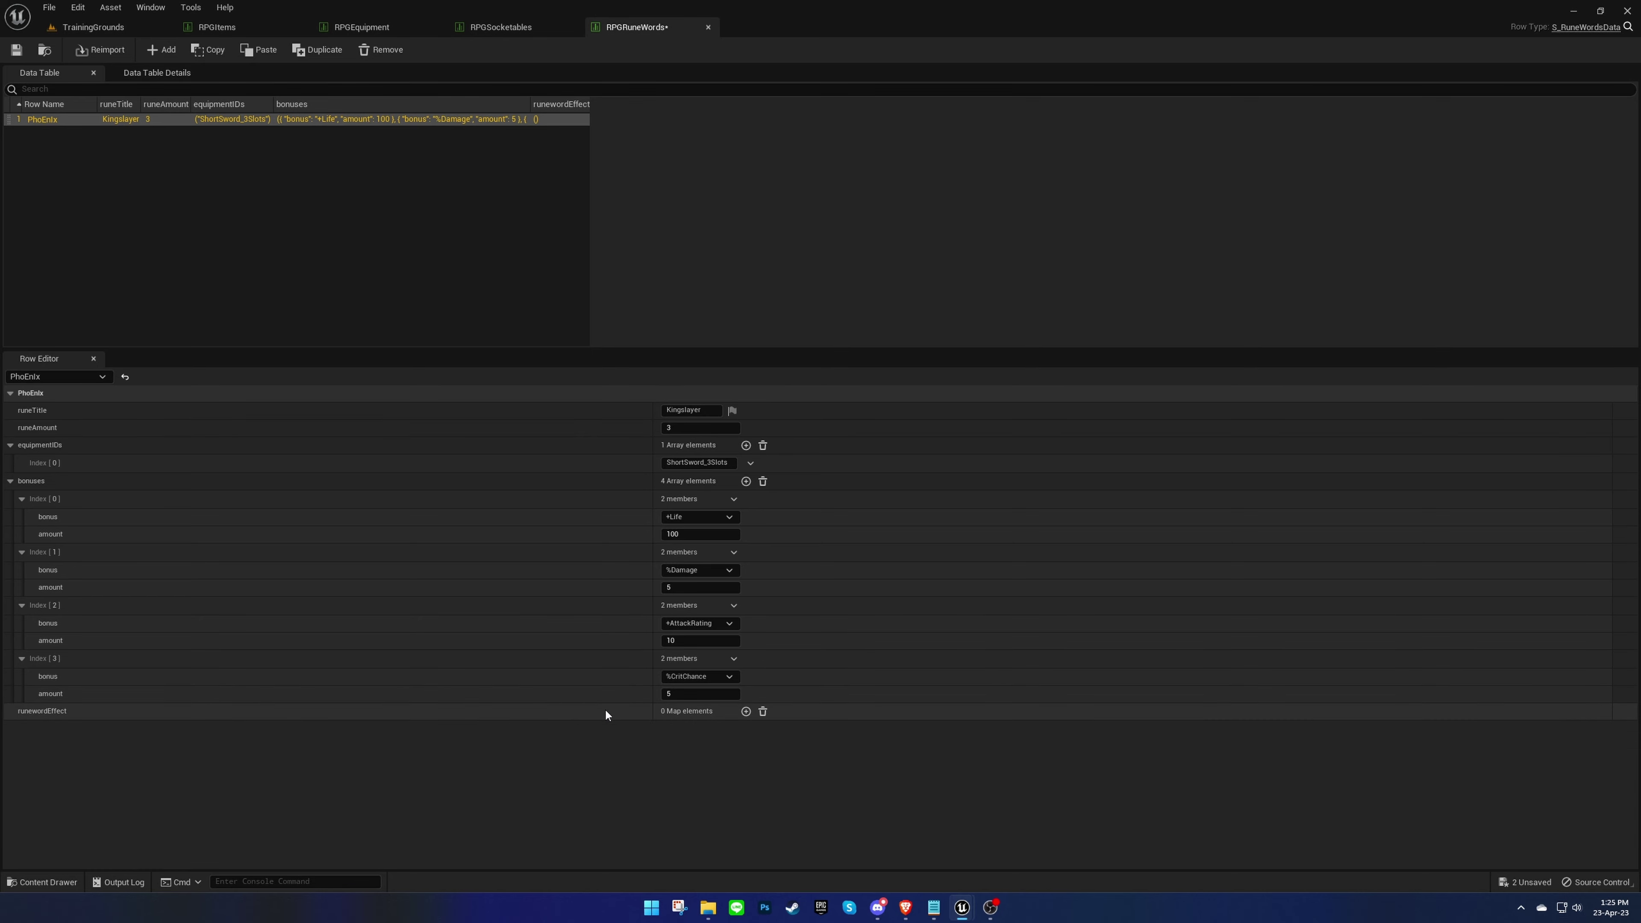
{"action": "left_click", "coordinate": [746, 712]}
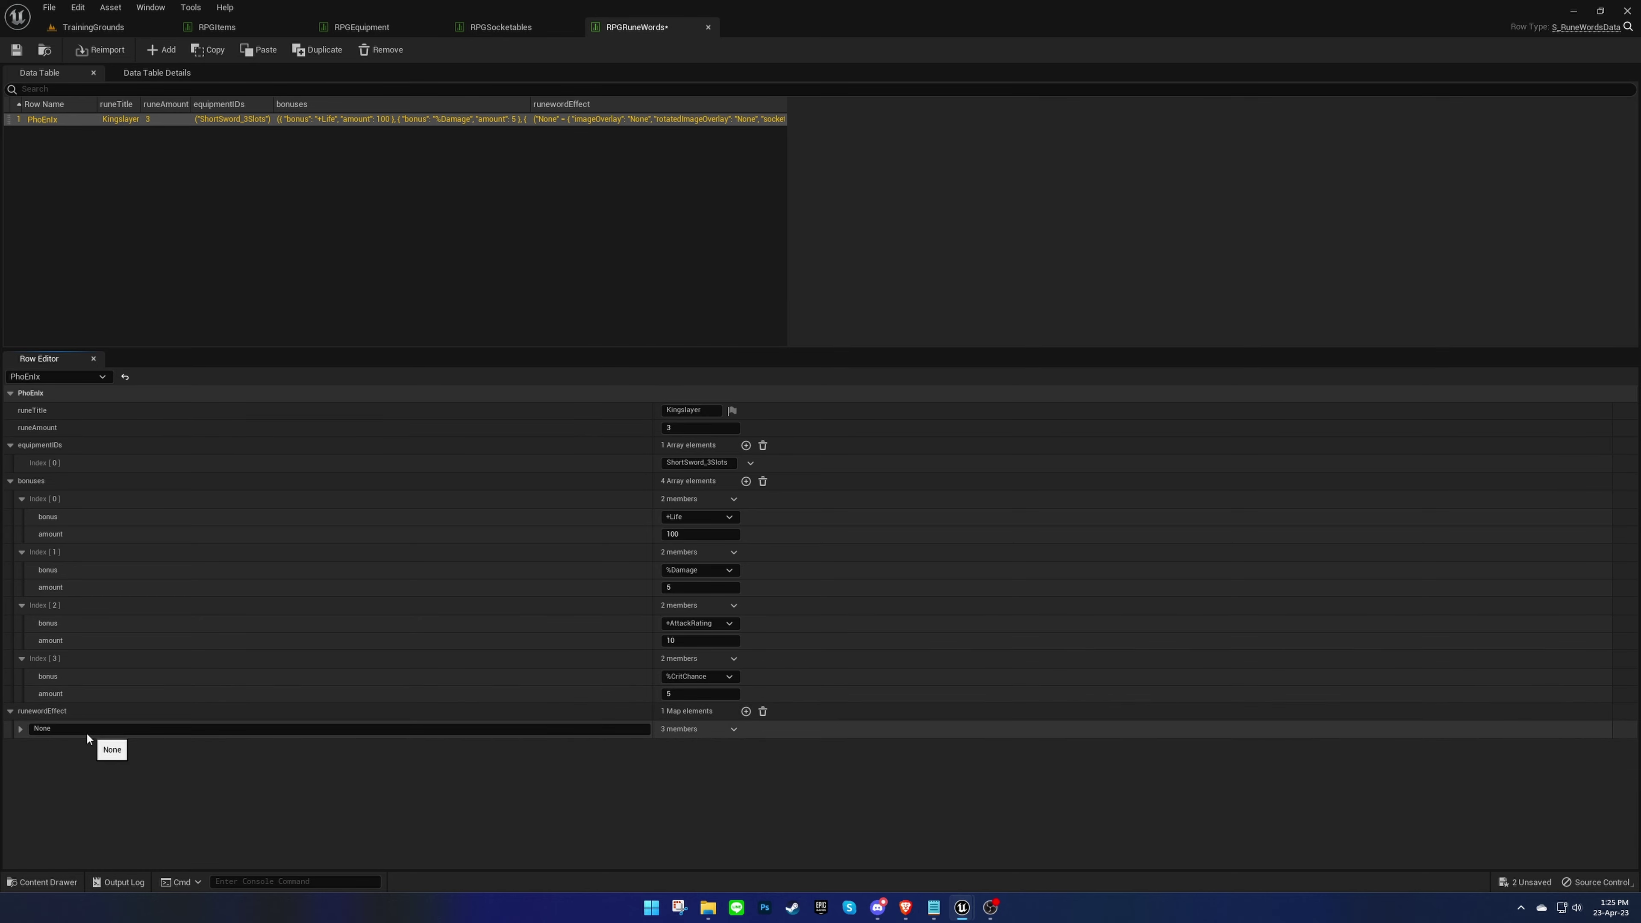
{"action": "left_click", "coordinate": [23, 728]}
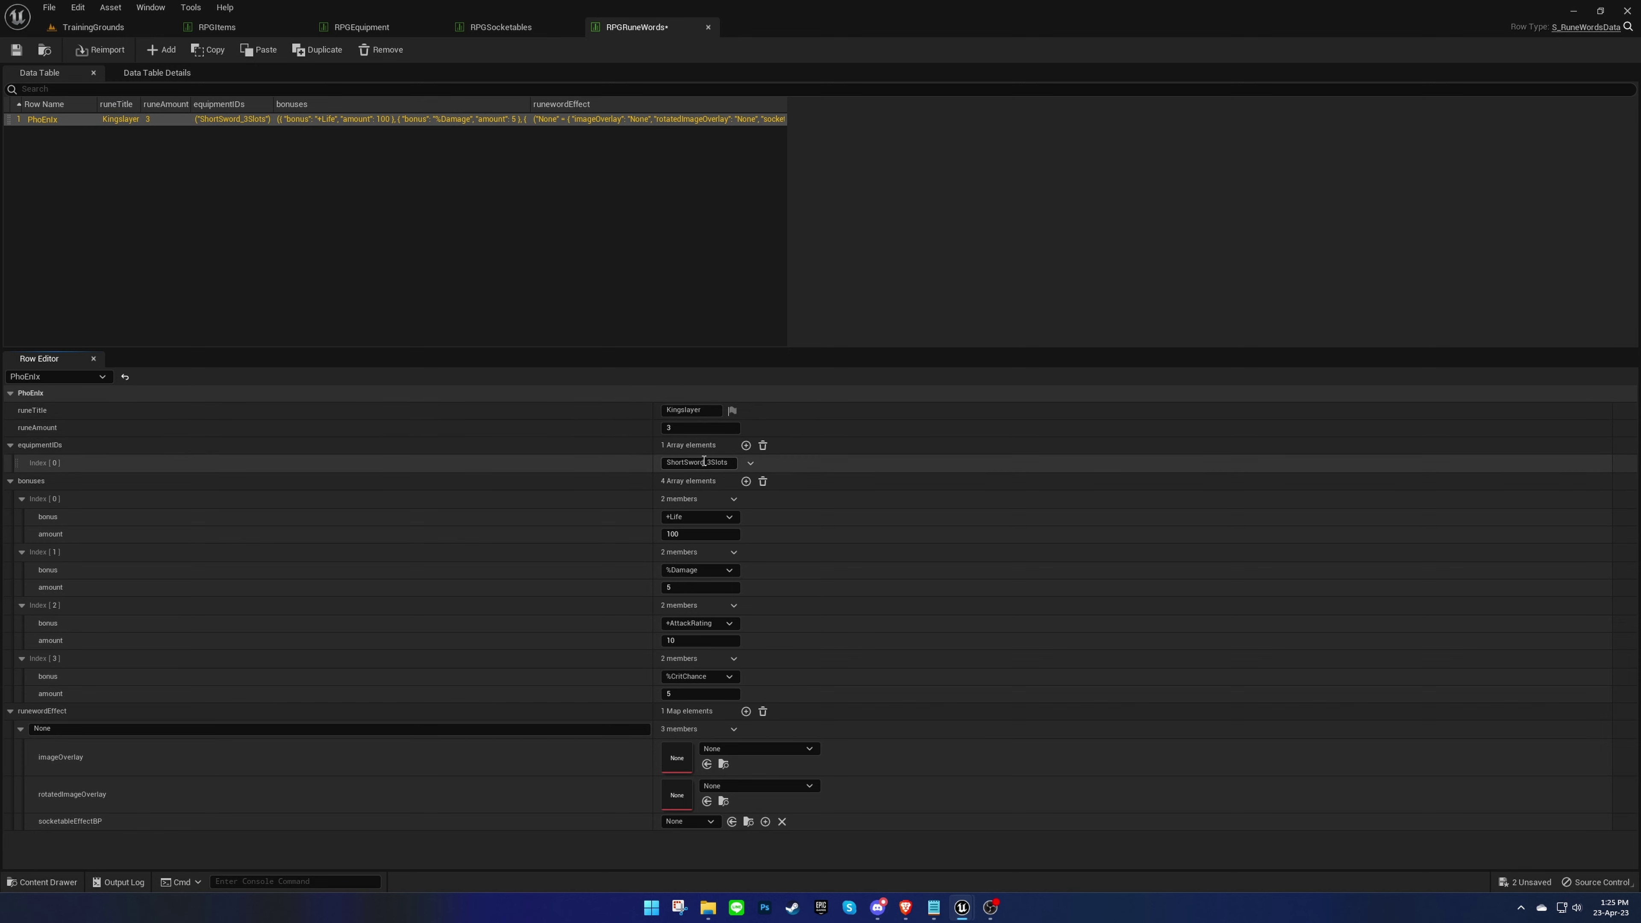
{"action": "left_click", "coordinate": [481, 729]}
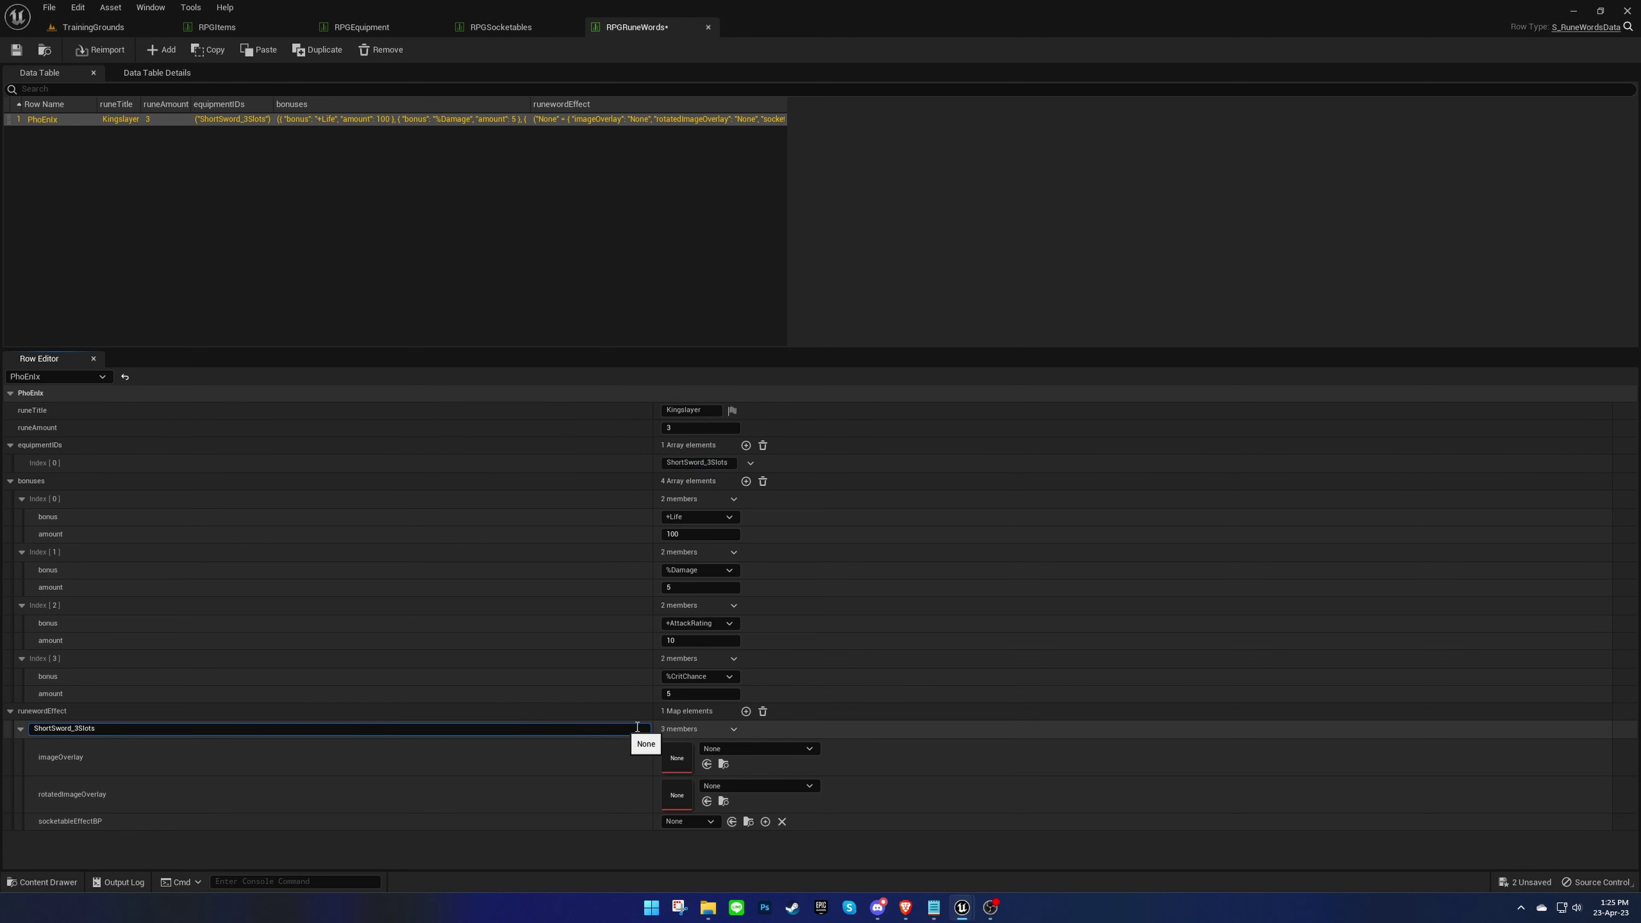
{"action": "key", "text": "Return"}
Step: Set imageOverlay and rotatedImageOverlay to the Phoenix rune-word textures
{"action": "left_click", "coordinate": [808, 748]}
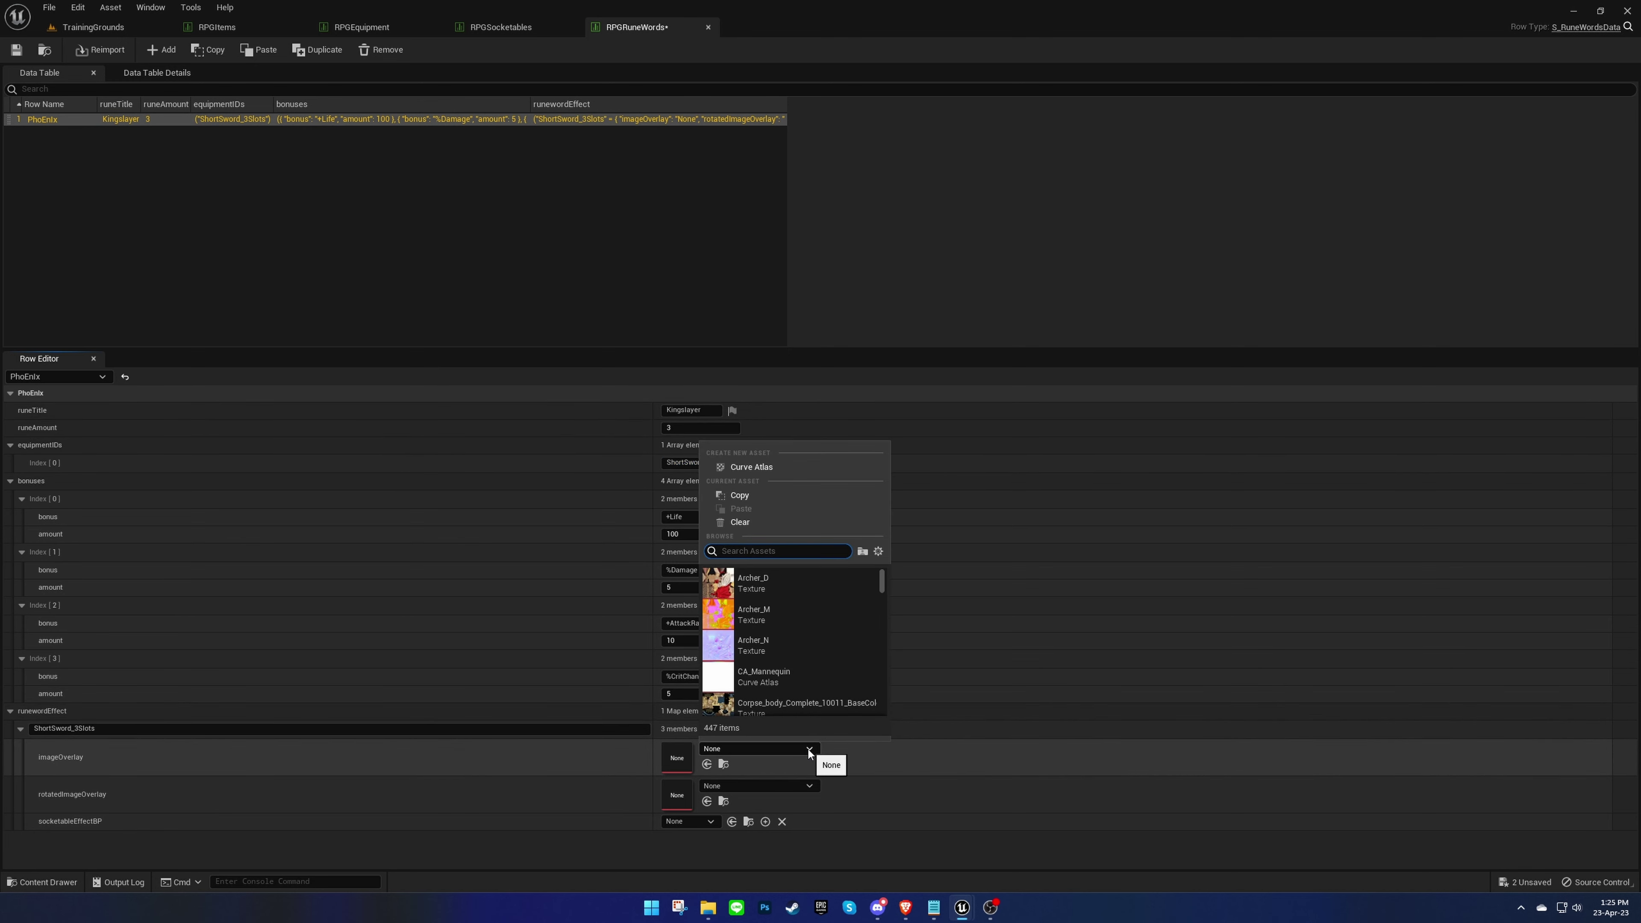
{"action": "type", "text": "_runew"}
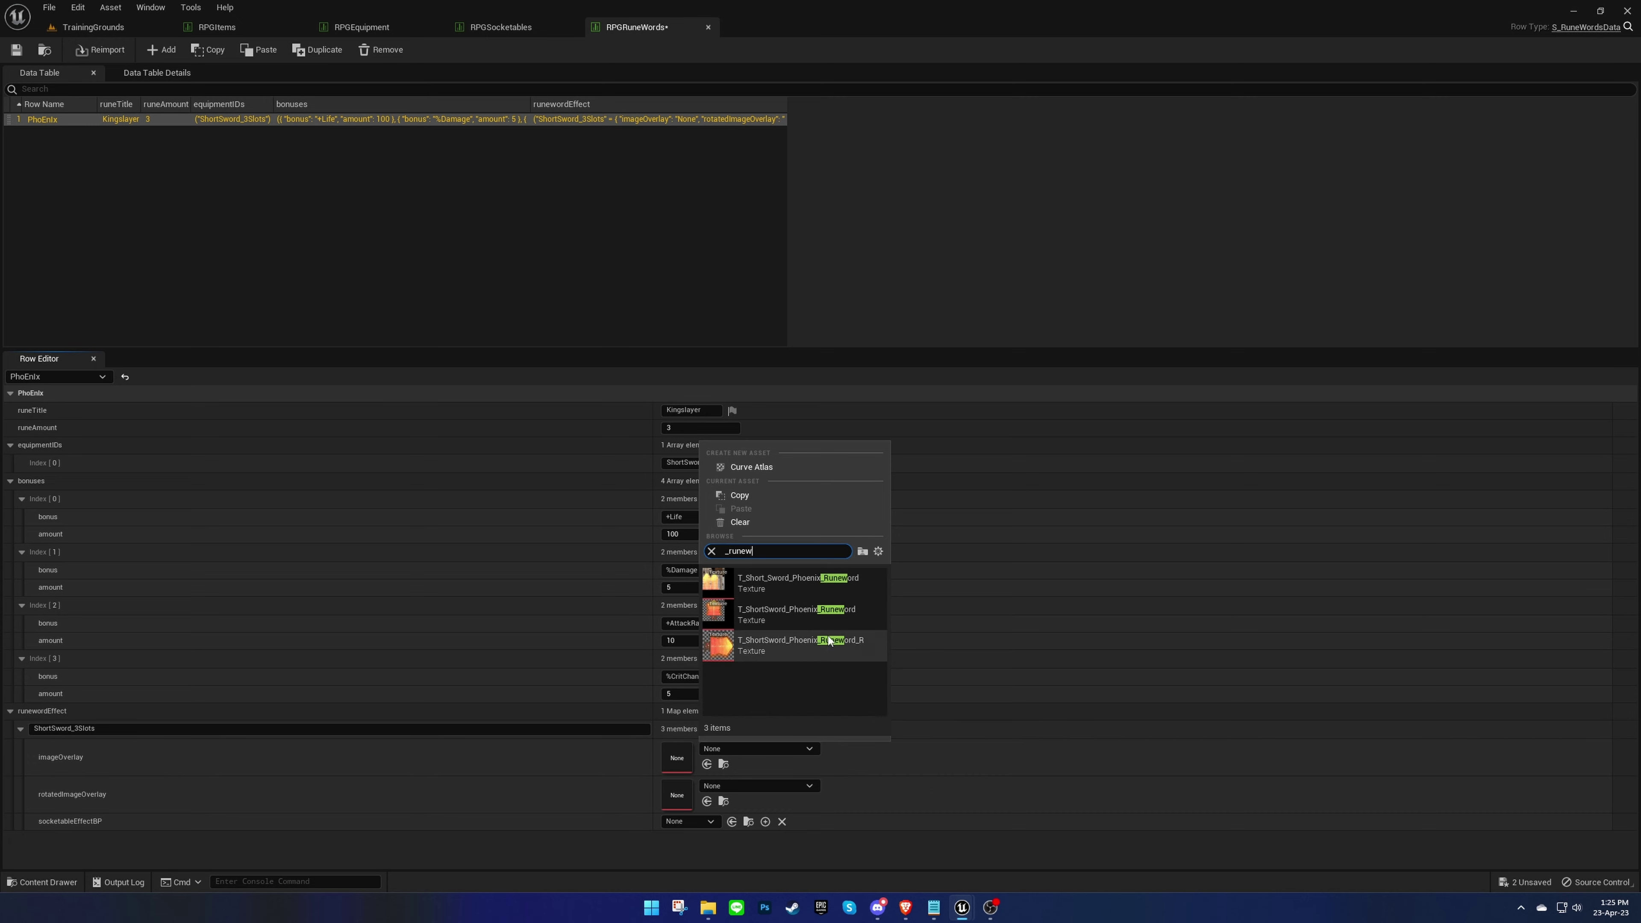
{"action": "left_click", "coordinate": [829, 642]}
{"action": "left_click", "coordinate": [752, 786]}
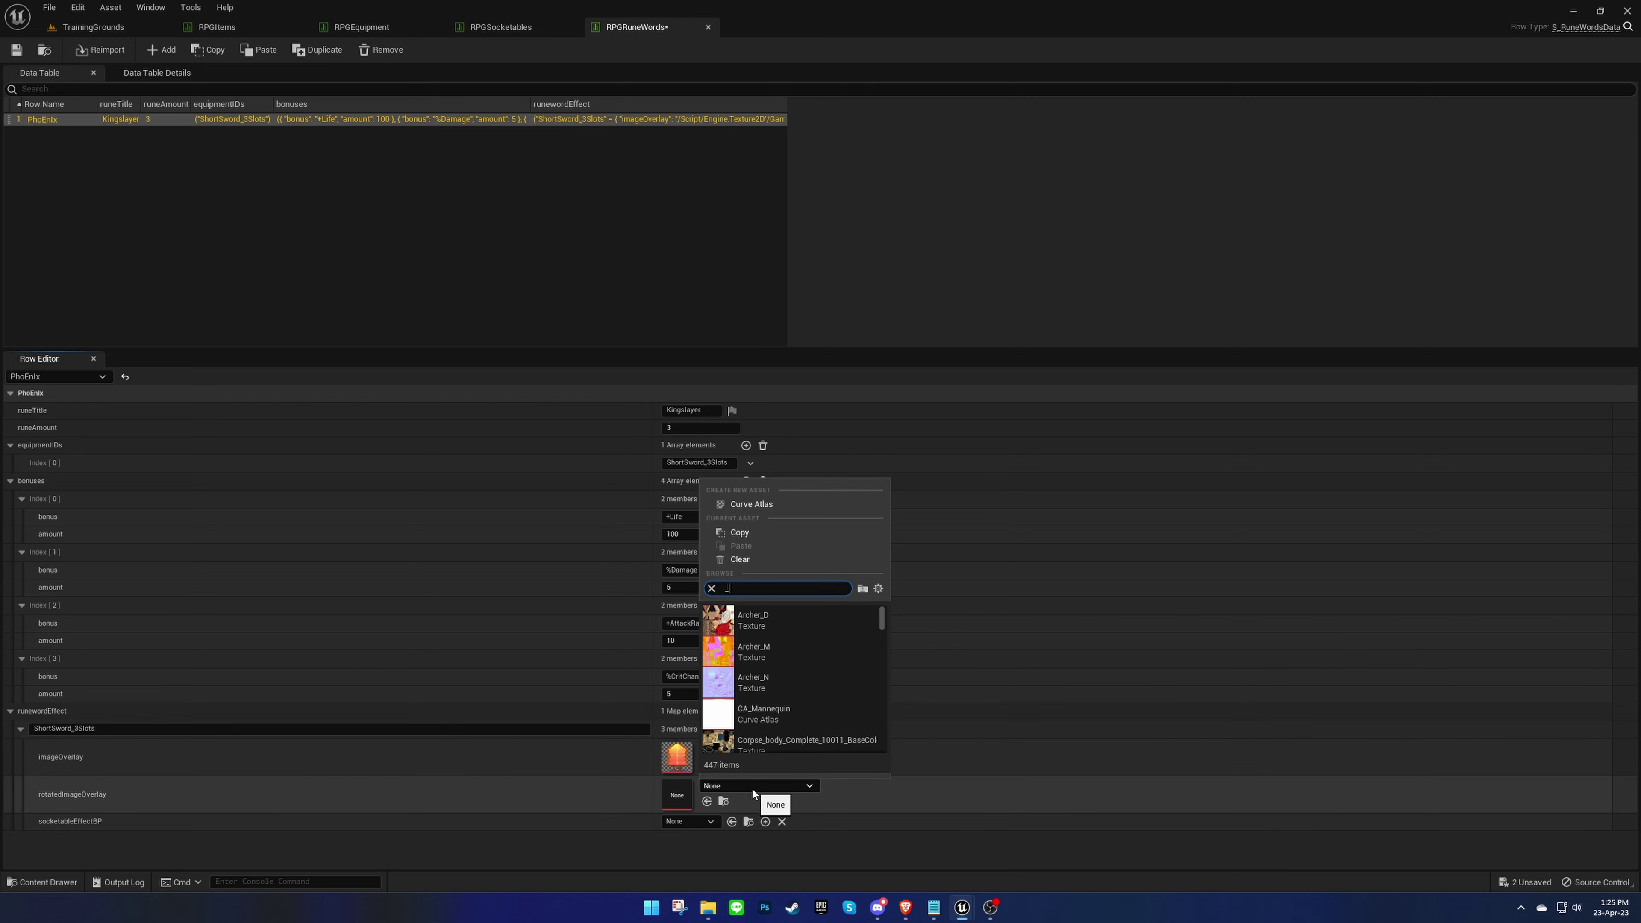
{"action": "type", "text": "_runew"}
{"action": "left_click", "coordinate": [792, 689]}
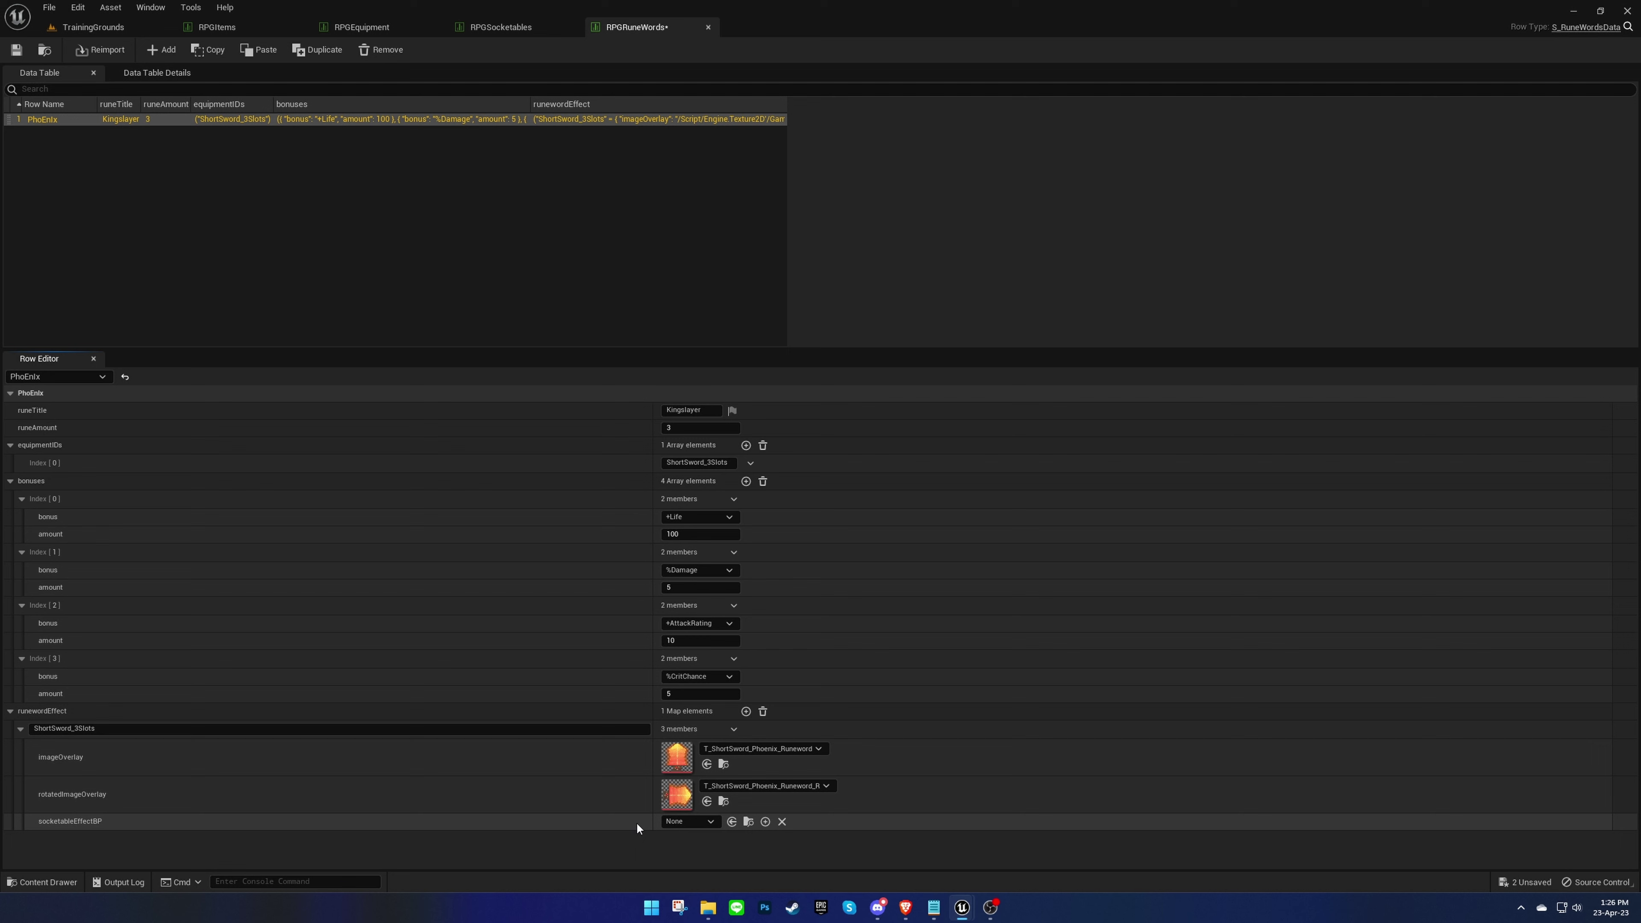
Step: Return to TrainingGrounds, clear the CDT_RuneWords content filter and glance at the template documentation
{"action": "left_click", "coordinate": [91, 26]}
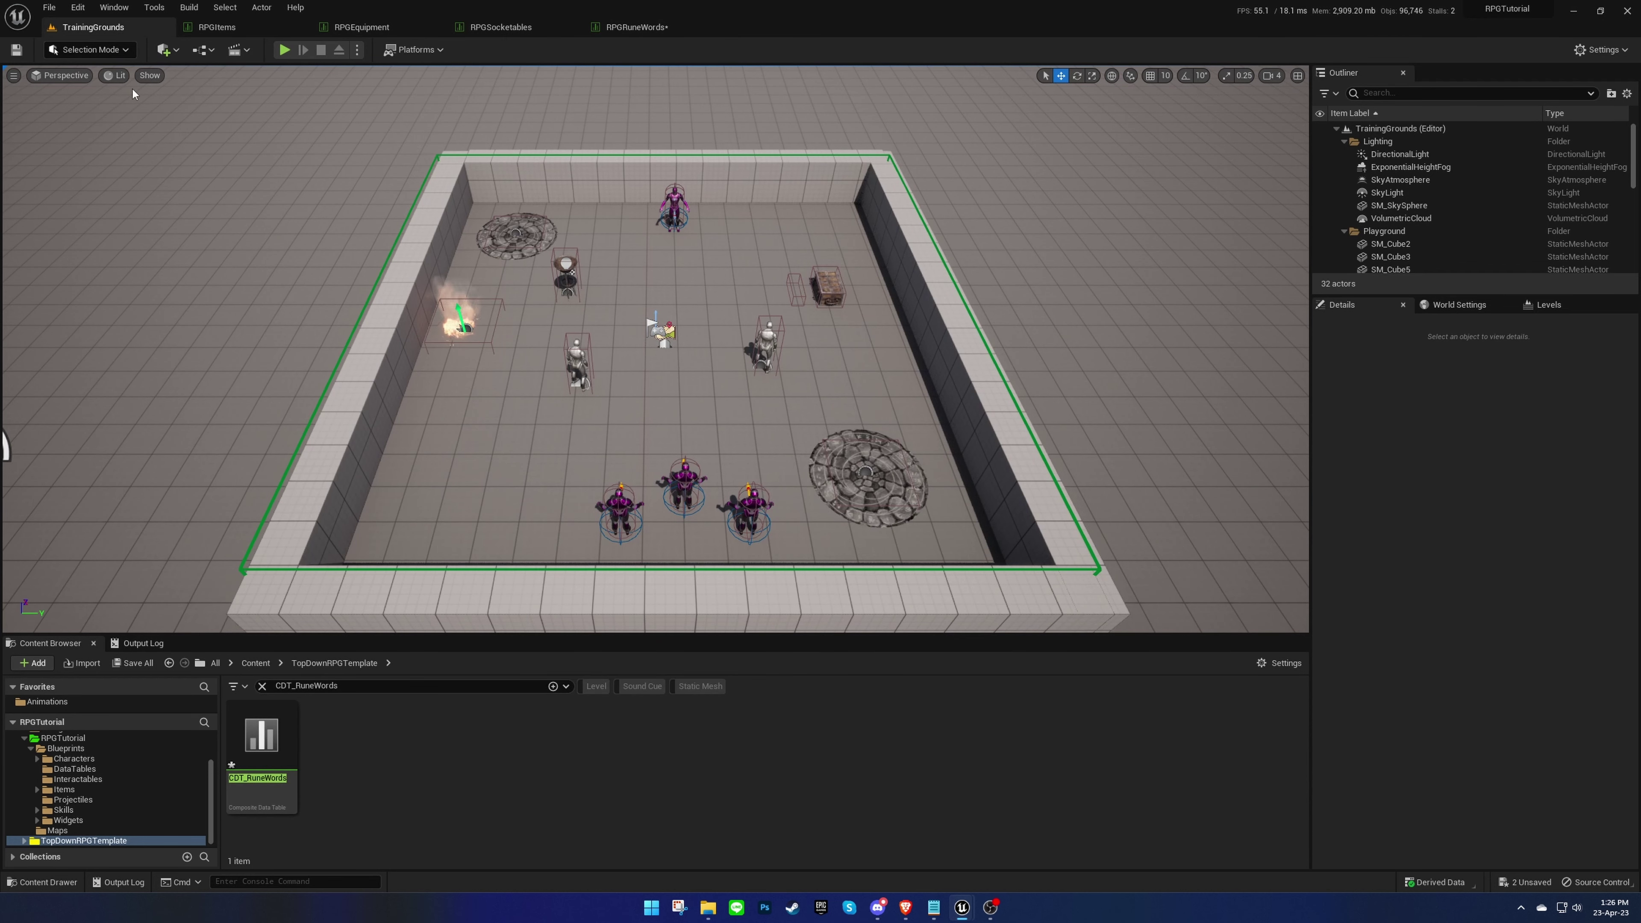
{"action": "left_click", "coordinate": [261, 686]}
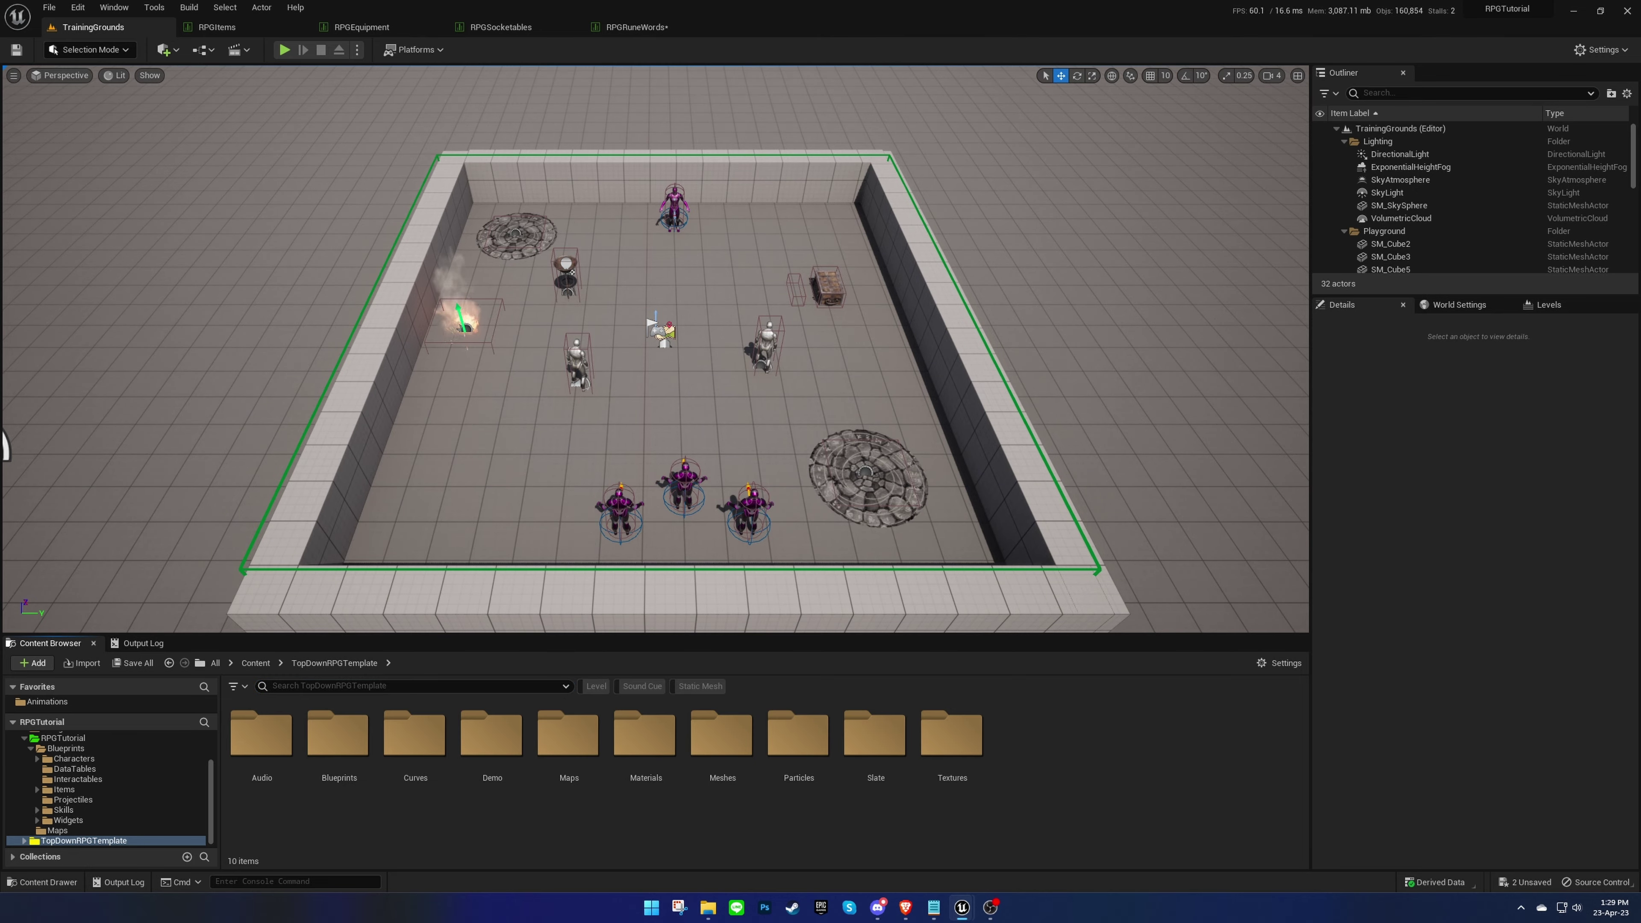
{"action": "left_click", "coordinate": [905, 907]}
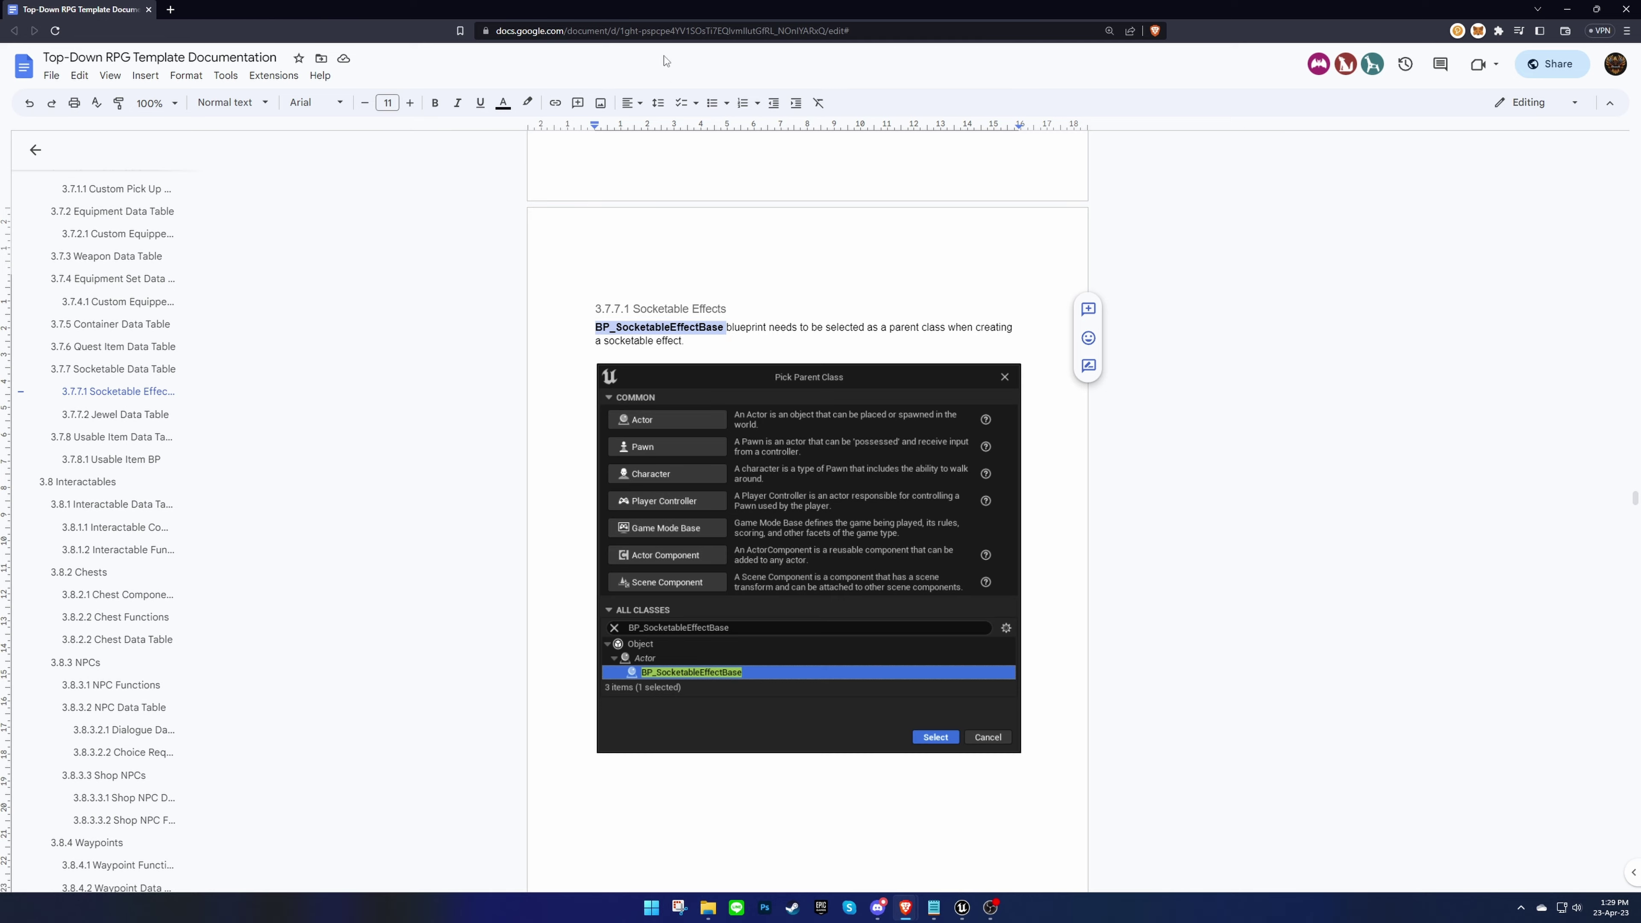
{"action": "key", "text": "super+Down"}
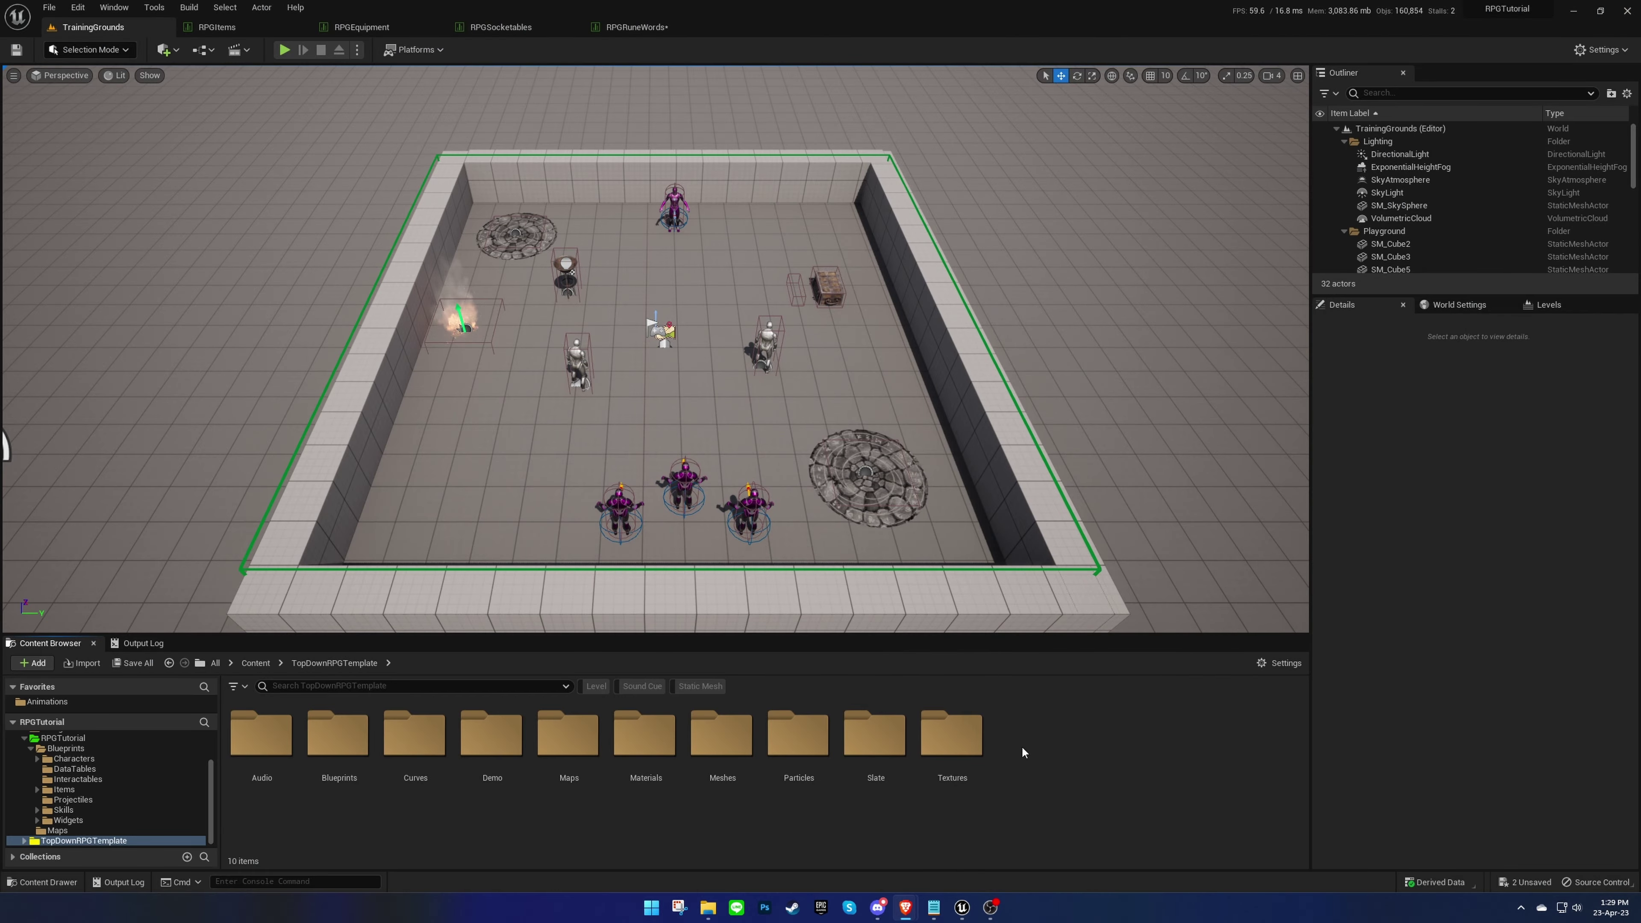
Step: Create a folder named SocketableEffects inside Blueprints > Items
{"action": "left_click", "coordinate": [171, 789]}
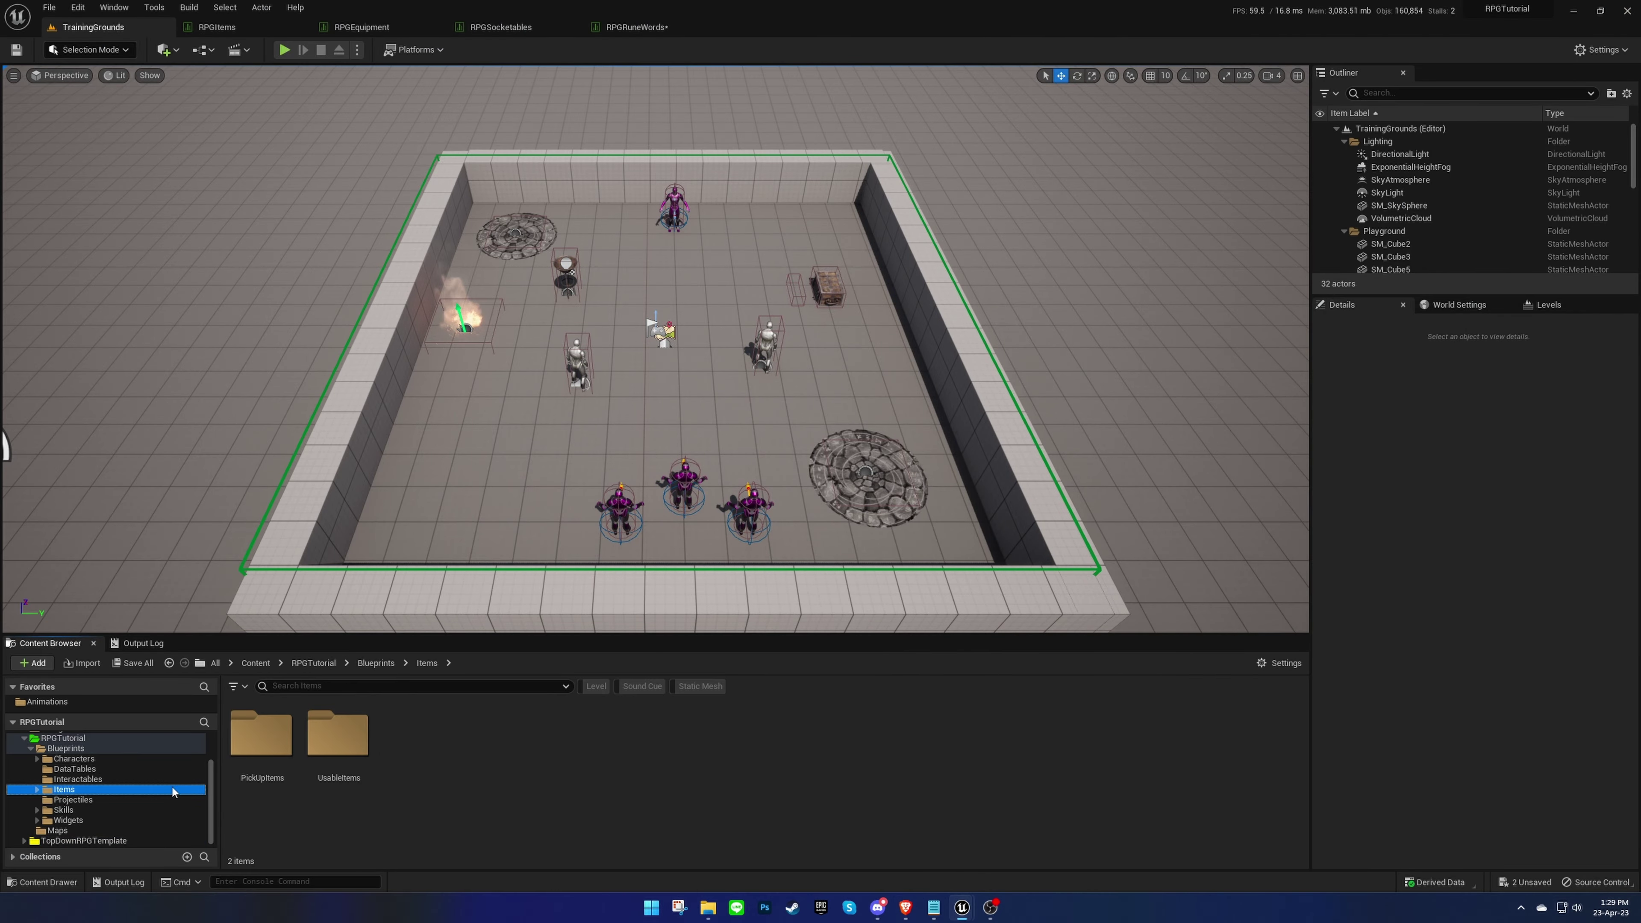
{"action": "right_click", "coordinate": [456, 750]}
{"action": "left_click", "coordinate": [530, 392]}
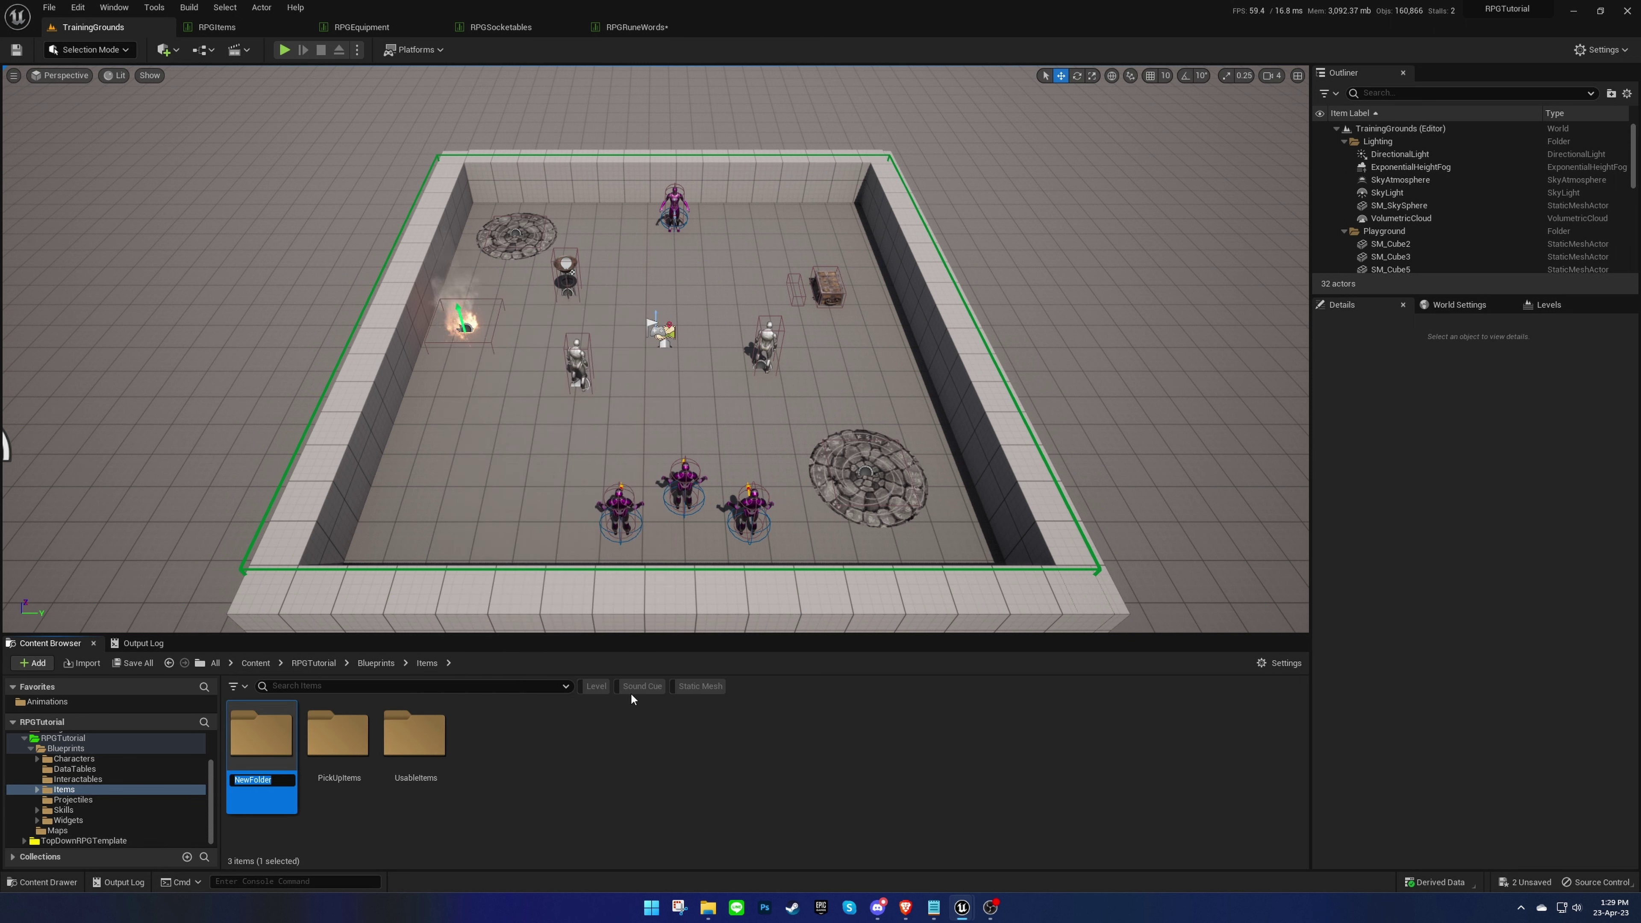
{"action": "type", "text": "SocketableEffec"}
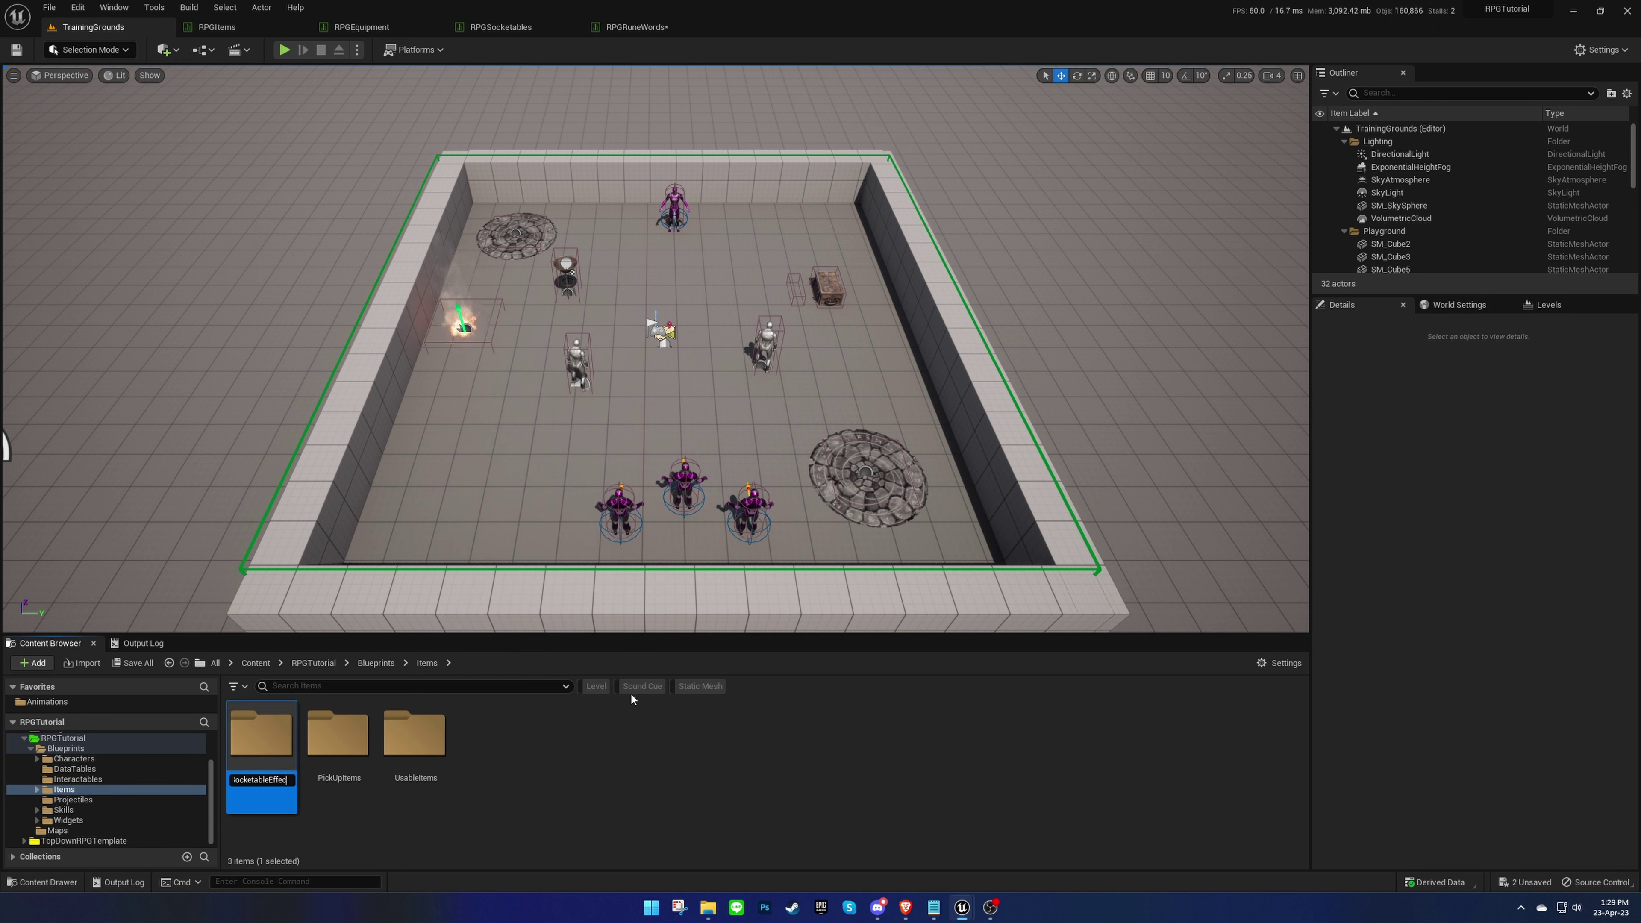
{"action": "type", "text": "ts"}
{"action": "key", "text": "Return"}
{"action": "key", "text": "Return"}
Step: In SocketableEffects, create a new Blueprint Class with parent BP_SocketableEffectBase
{"action": "right_click", "coordinate": [495, 746]}
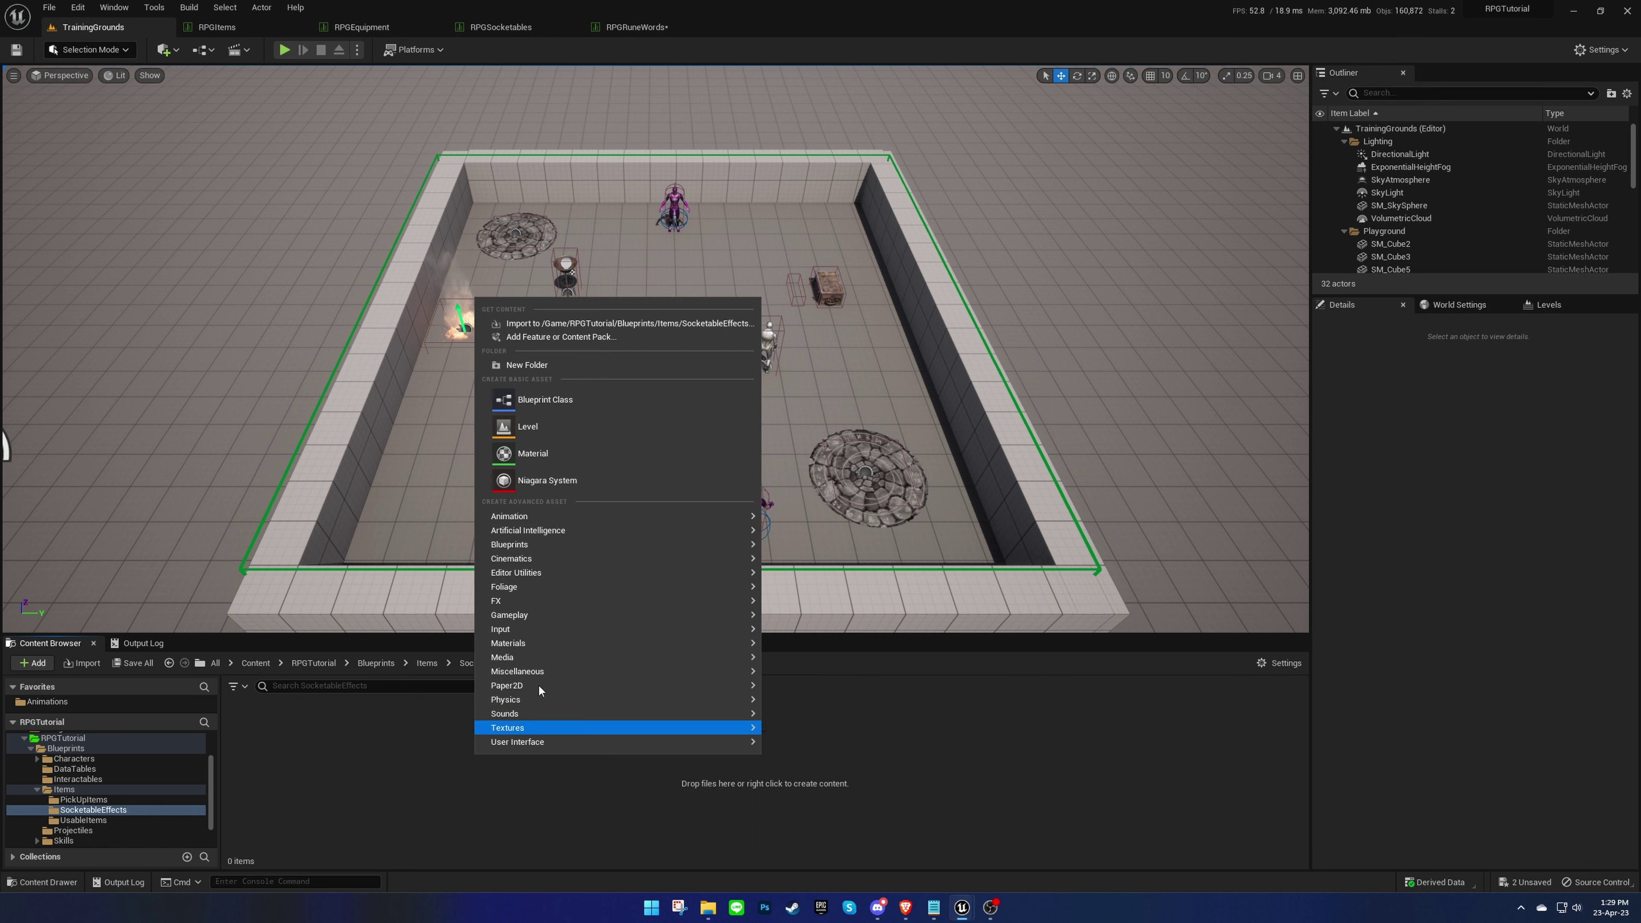
{"action": "left_click", "coordinate": [631, 393]}
{"action": "type", "text": "BP_SocketableEffectBase"}
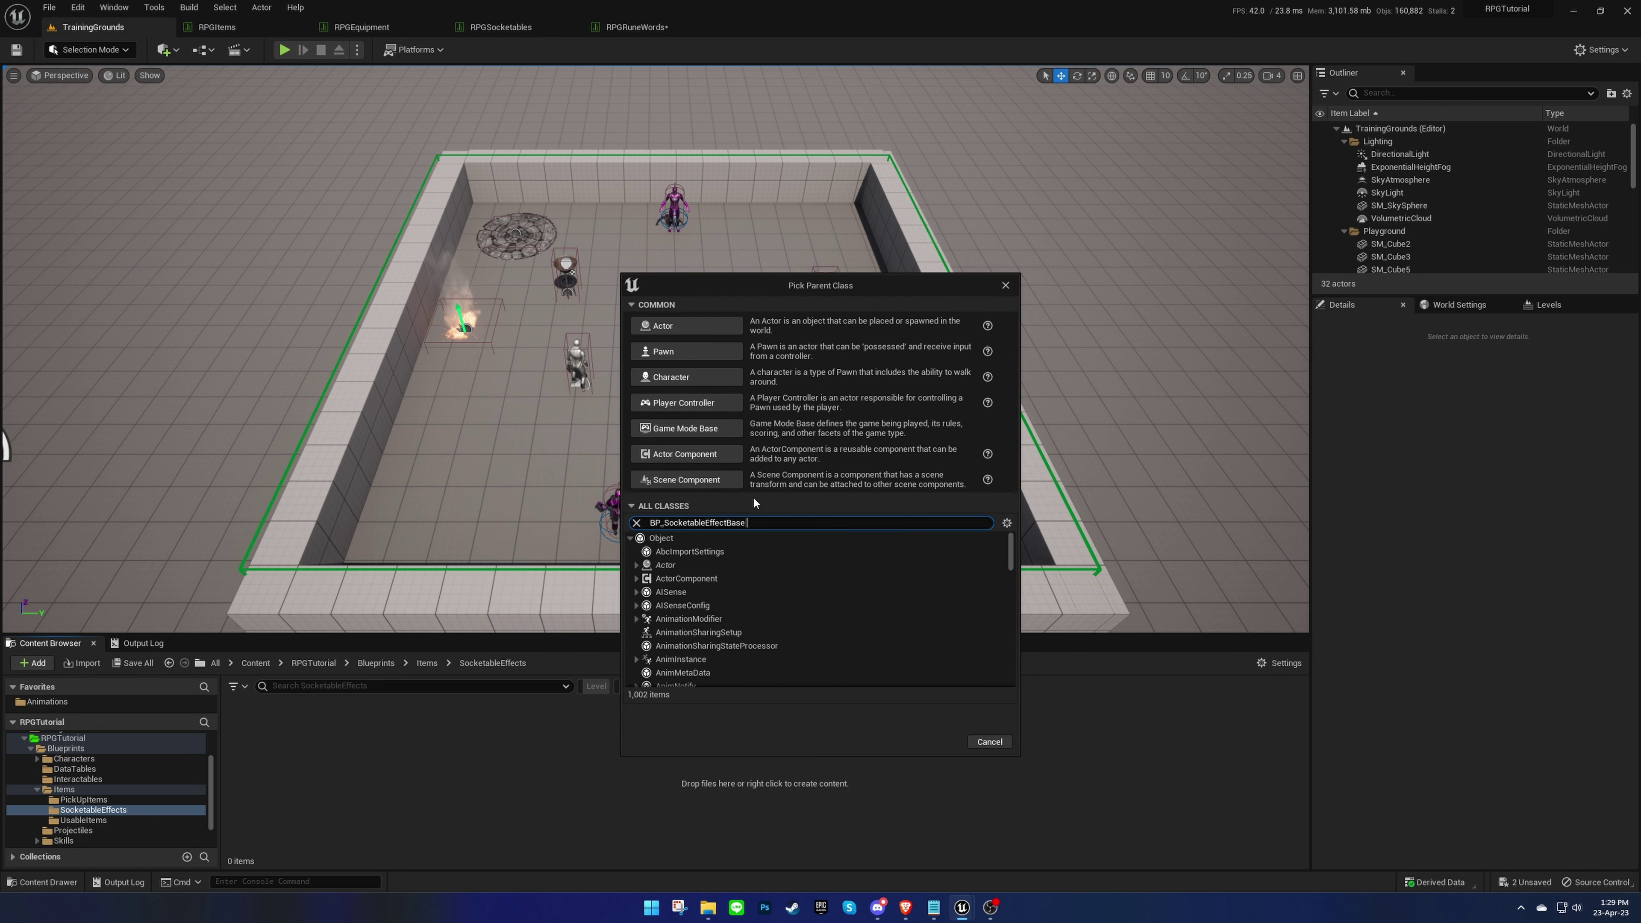
{"action": "left_click", "coordinate": [736, 565]}
{"action": "left_click", "coordinate": [928, 629]}
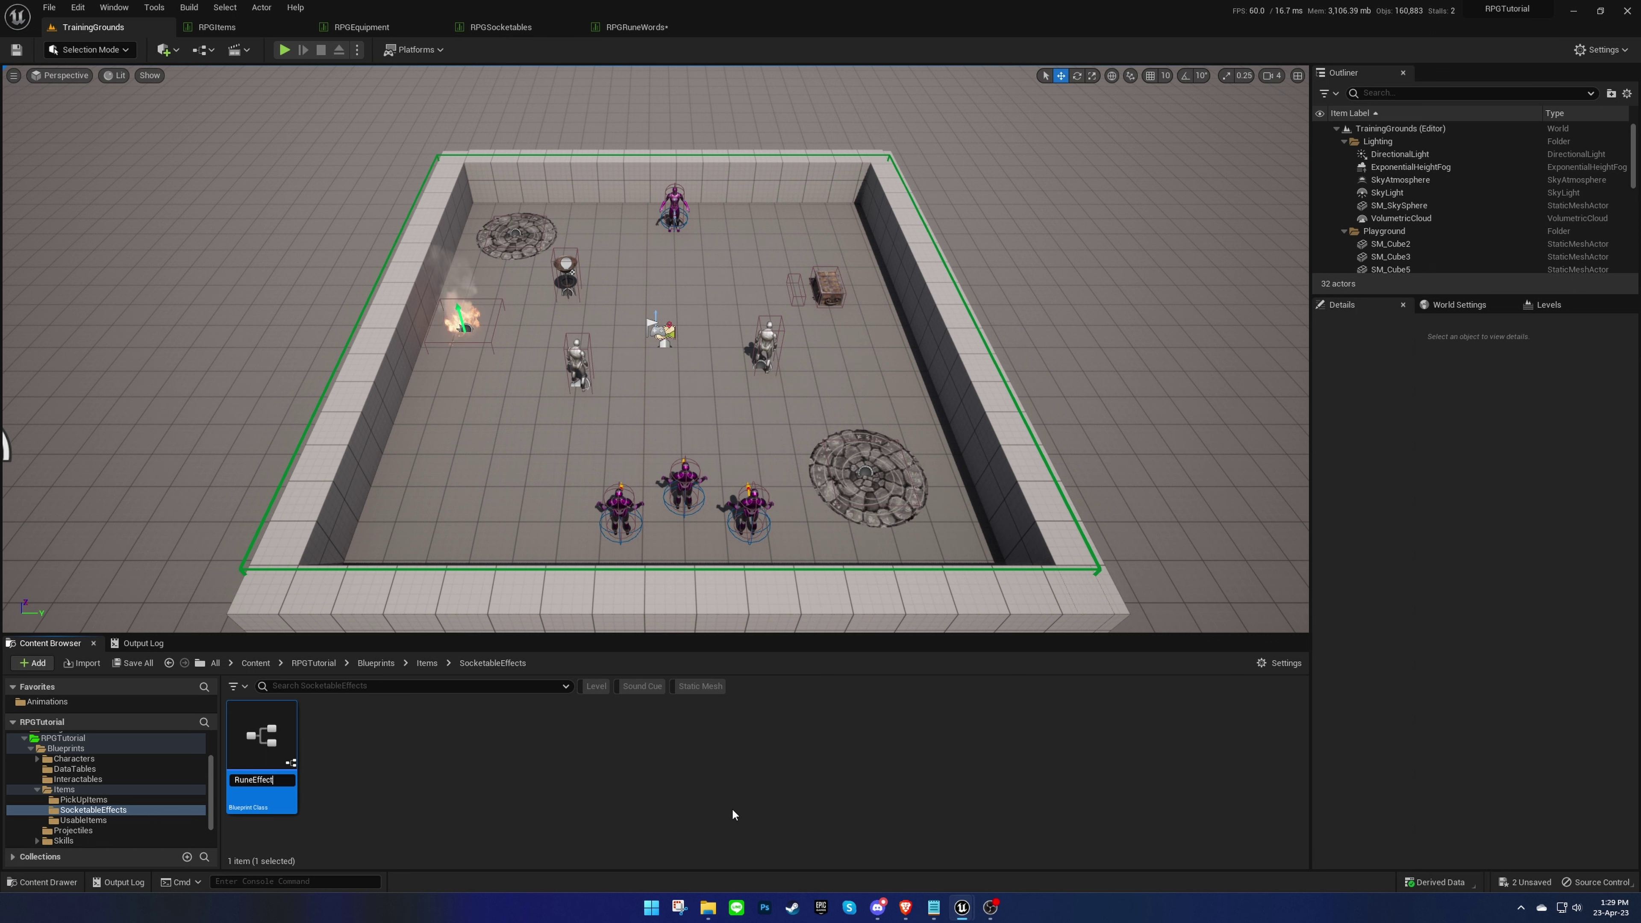
Step: Name the blueprint RuneEffect, open its Event Graph, and move to empty canvas space
{"action": "key", "text": "Return"}
{"action": "key", "text": "Return"}
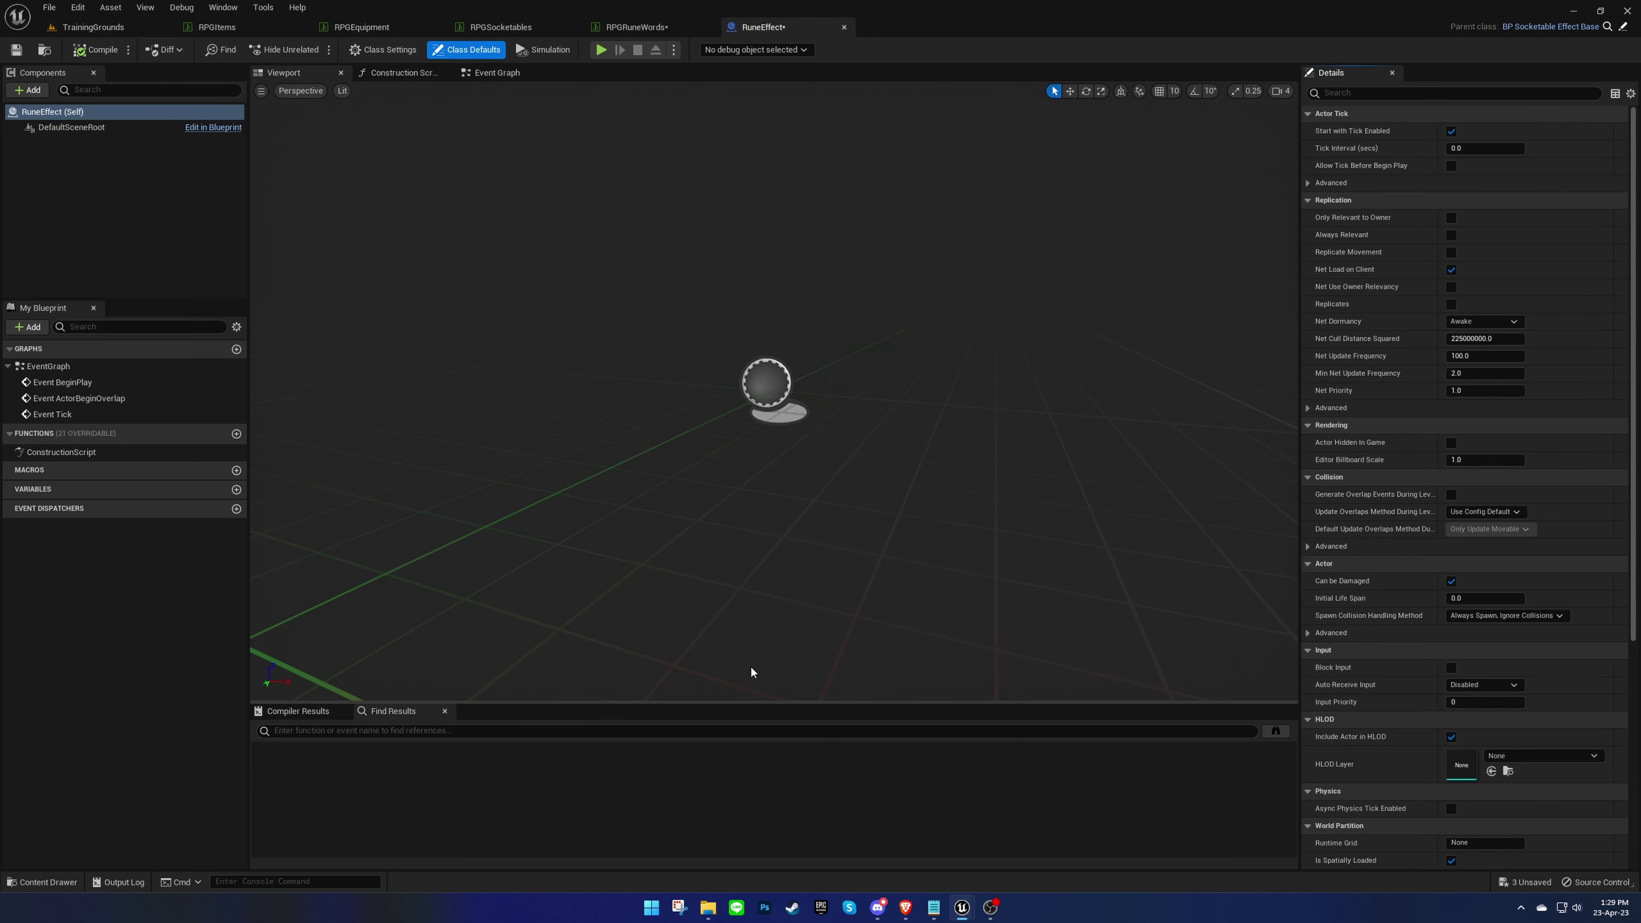
{"action": "left_click", "coordinate": [495, 72]}
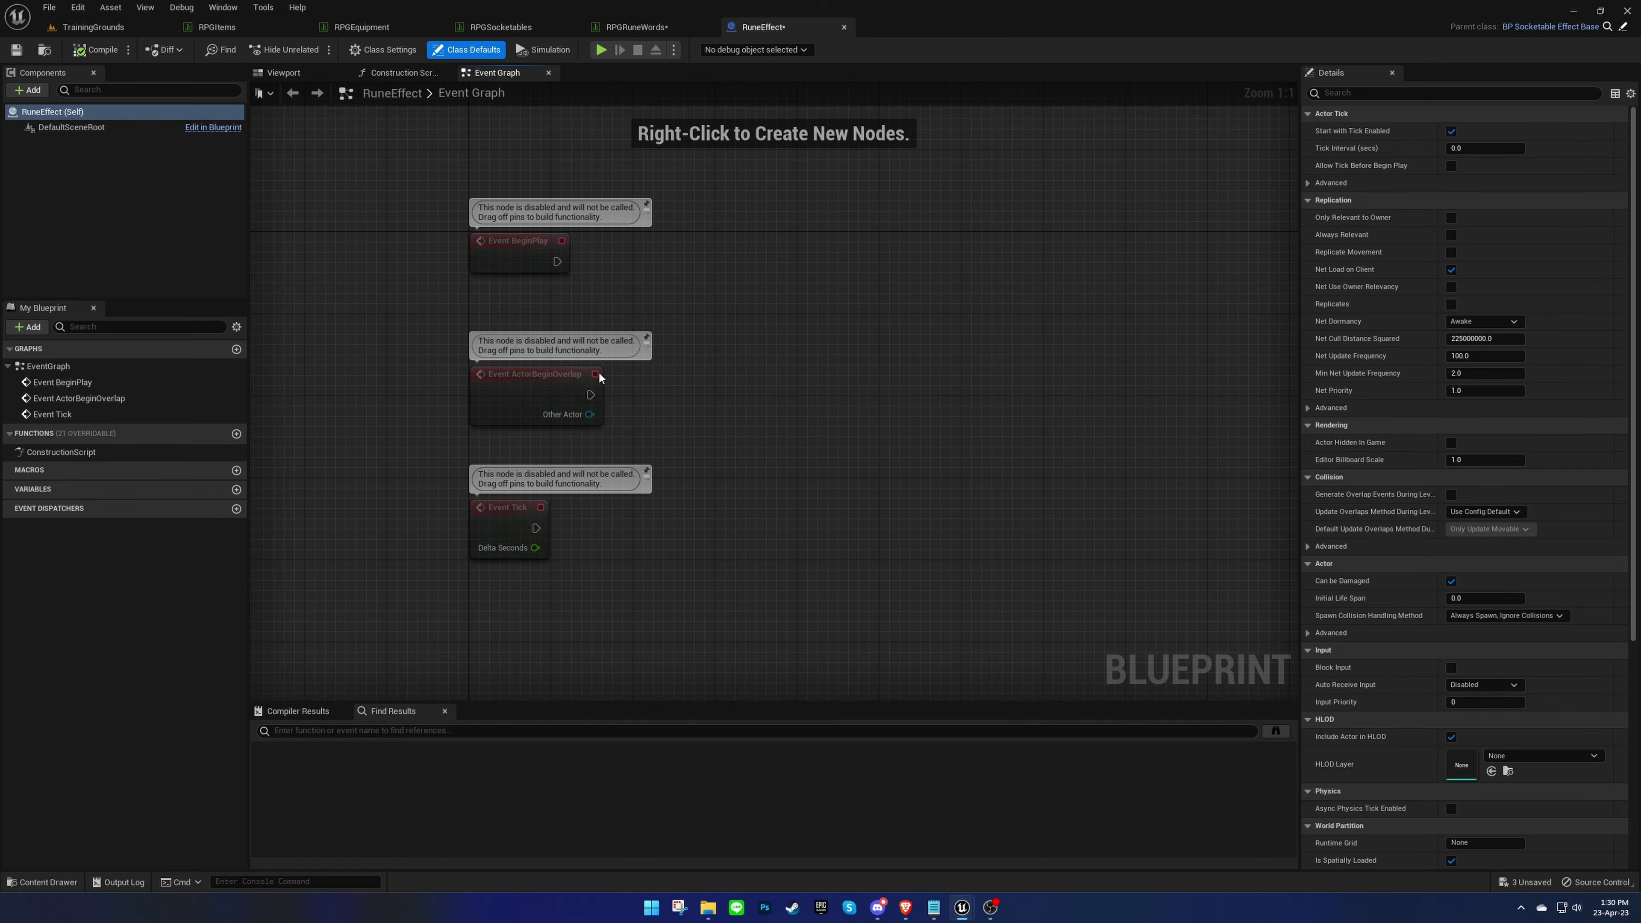
{"action": "left_click", "coordinate": [910, 447]}
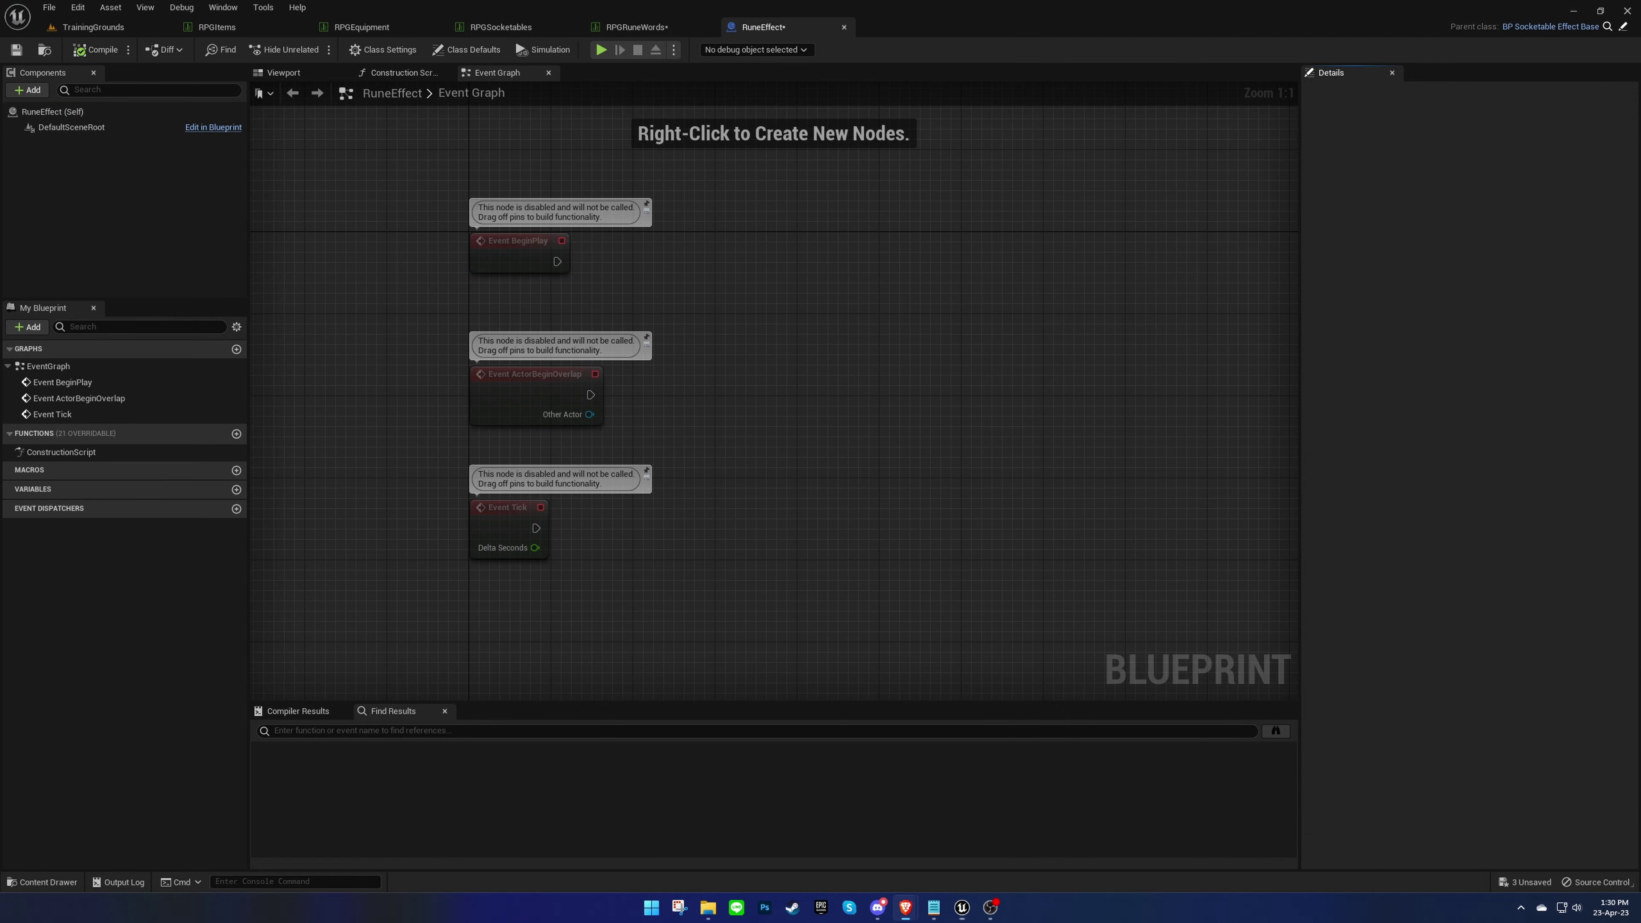
{"action": "key", "text": "alt+Tab"}
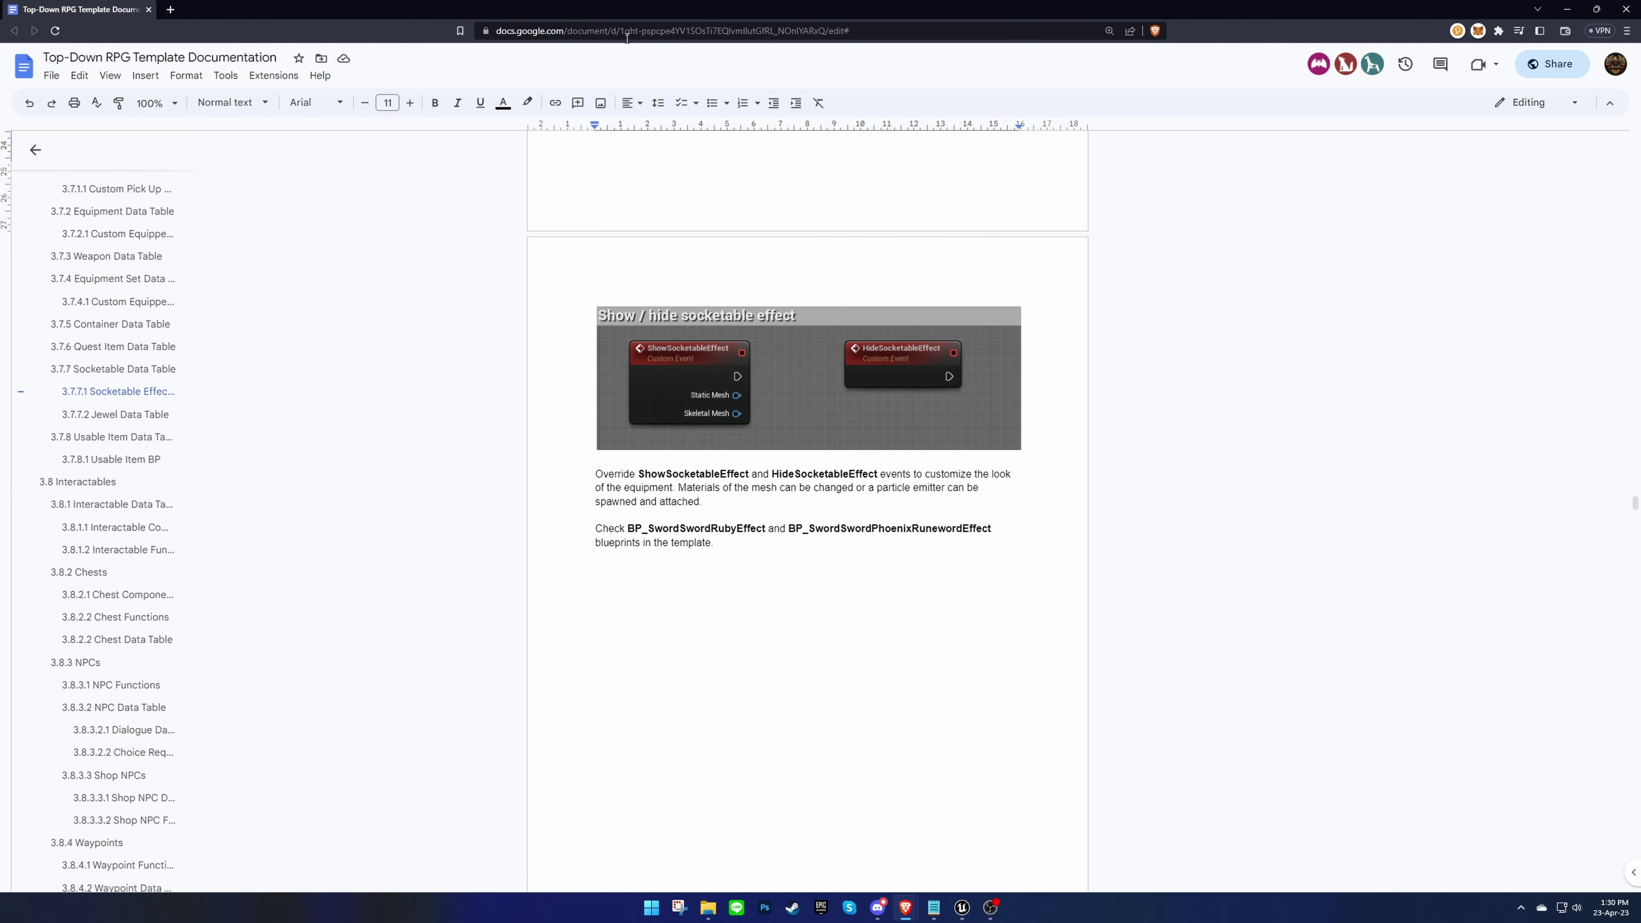
{"action": "key", "text": "alt+Tab"}
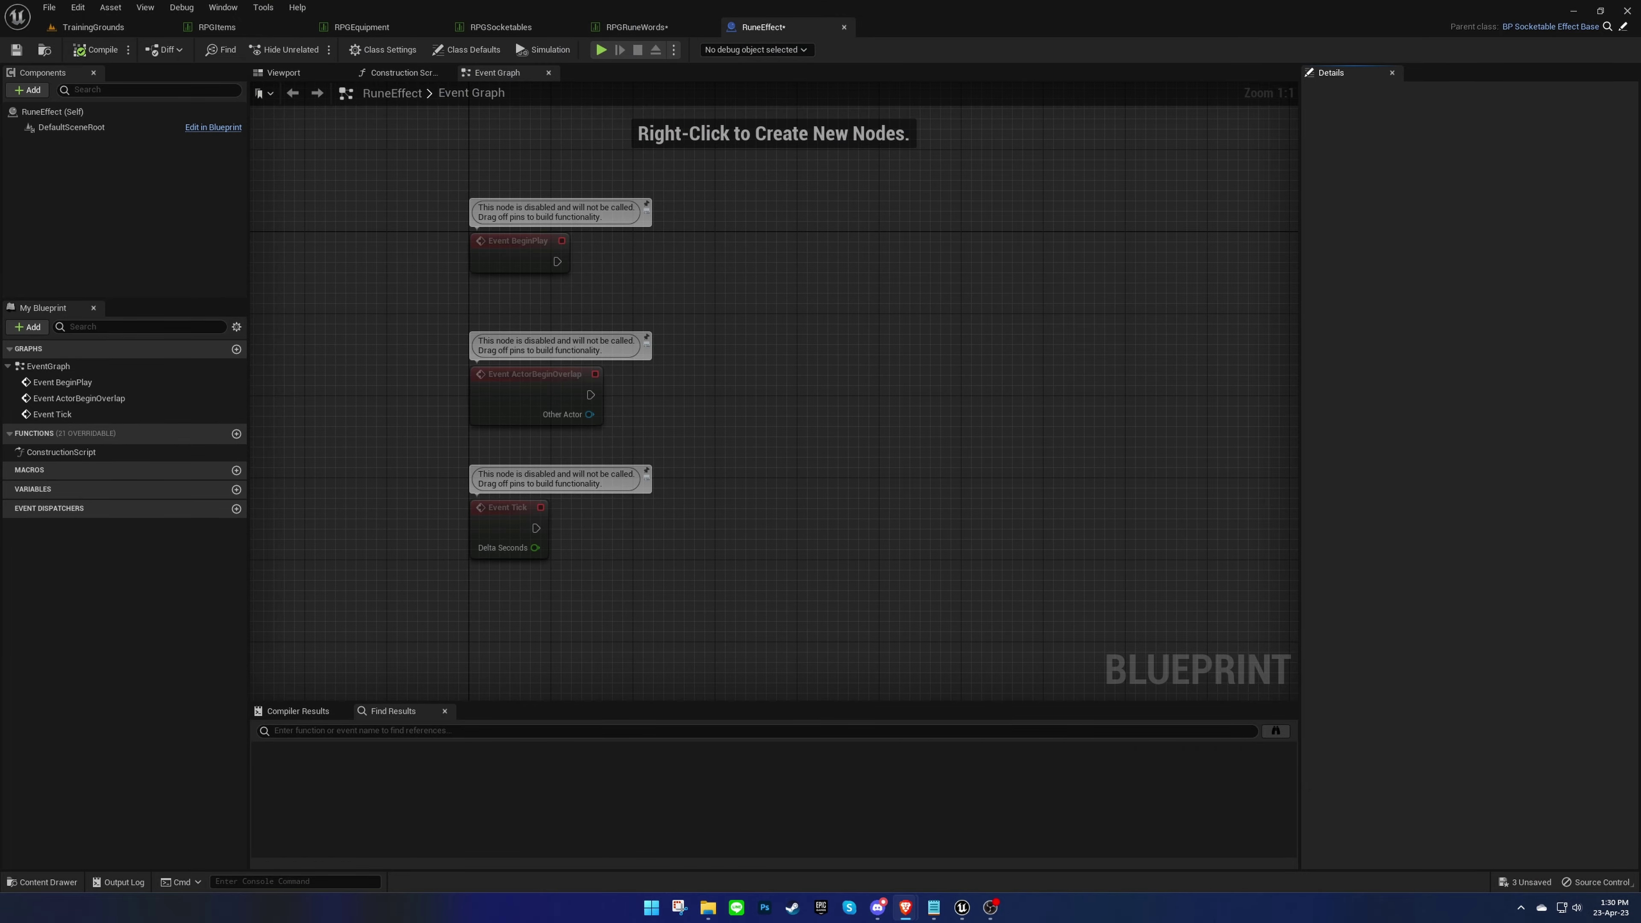
{"action": "right_click_drag", "start_coordinate": [737, 558], "coordinate": [828, 323]}
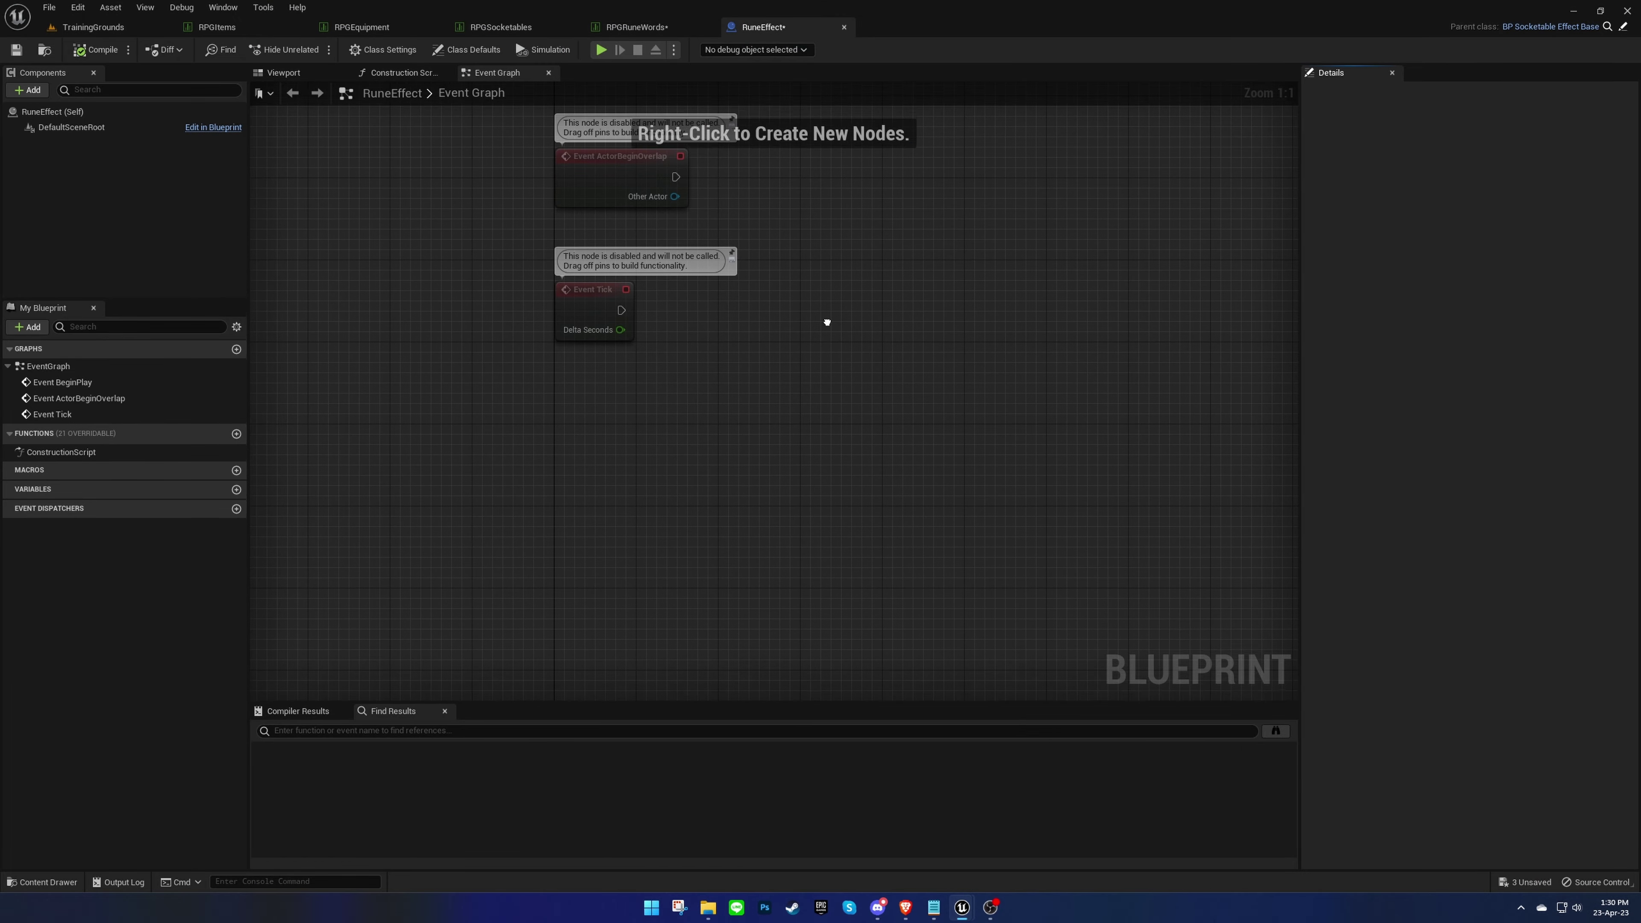
Step: Add Event Show Socketable Effect and wire pasted Spawn Emitter Attached and Set Scalar Parameter nodes to Static Mesh
{"action": "right_click", "coordinate": [598, 463]}
{"action": "type", "text": "show socketable"}
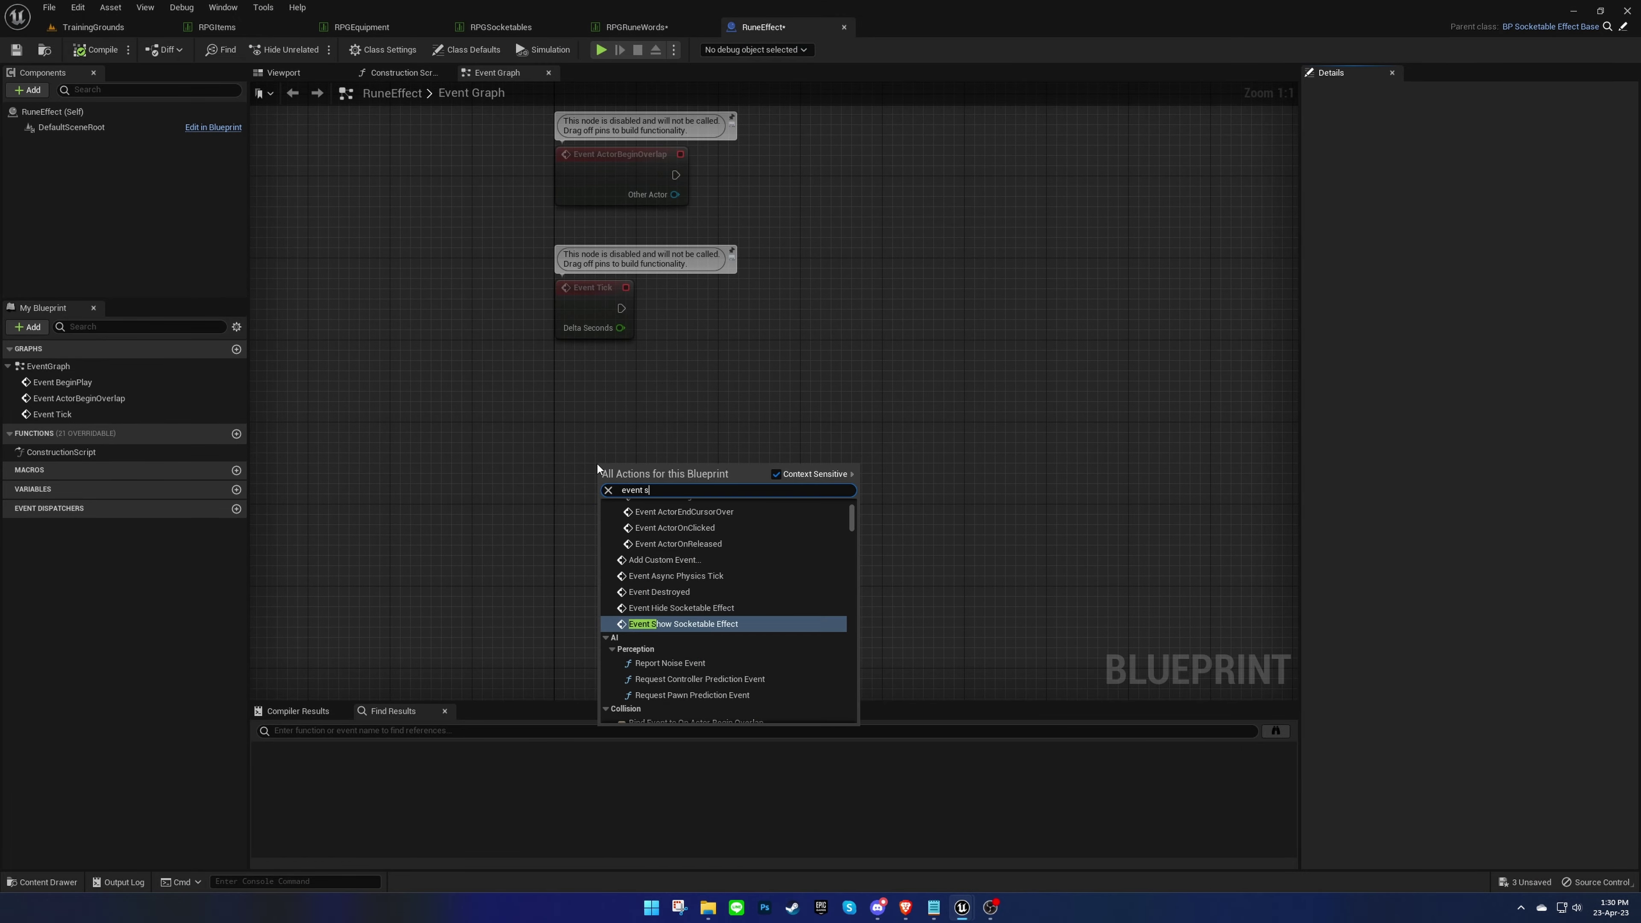
{"action": "key", "text": "Return"}
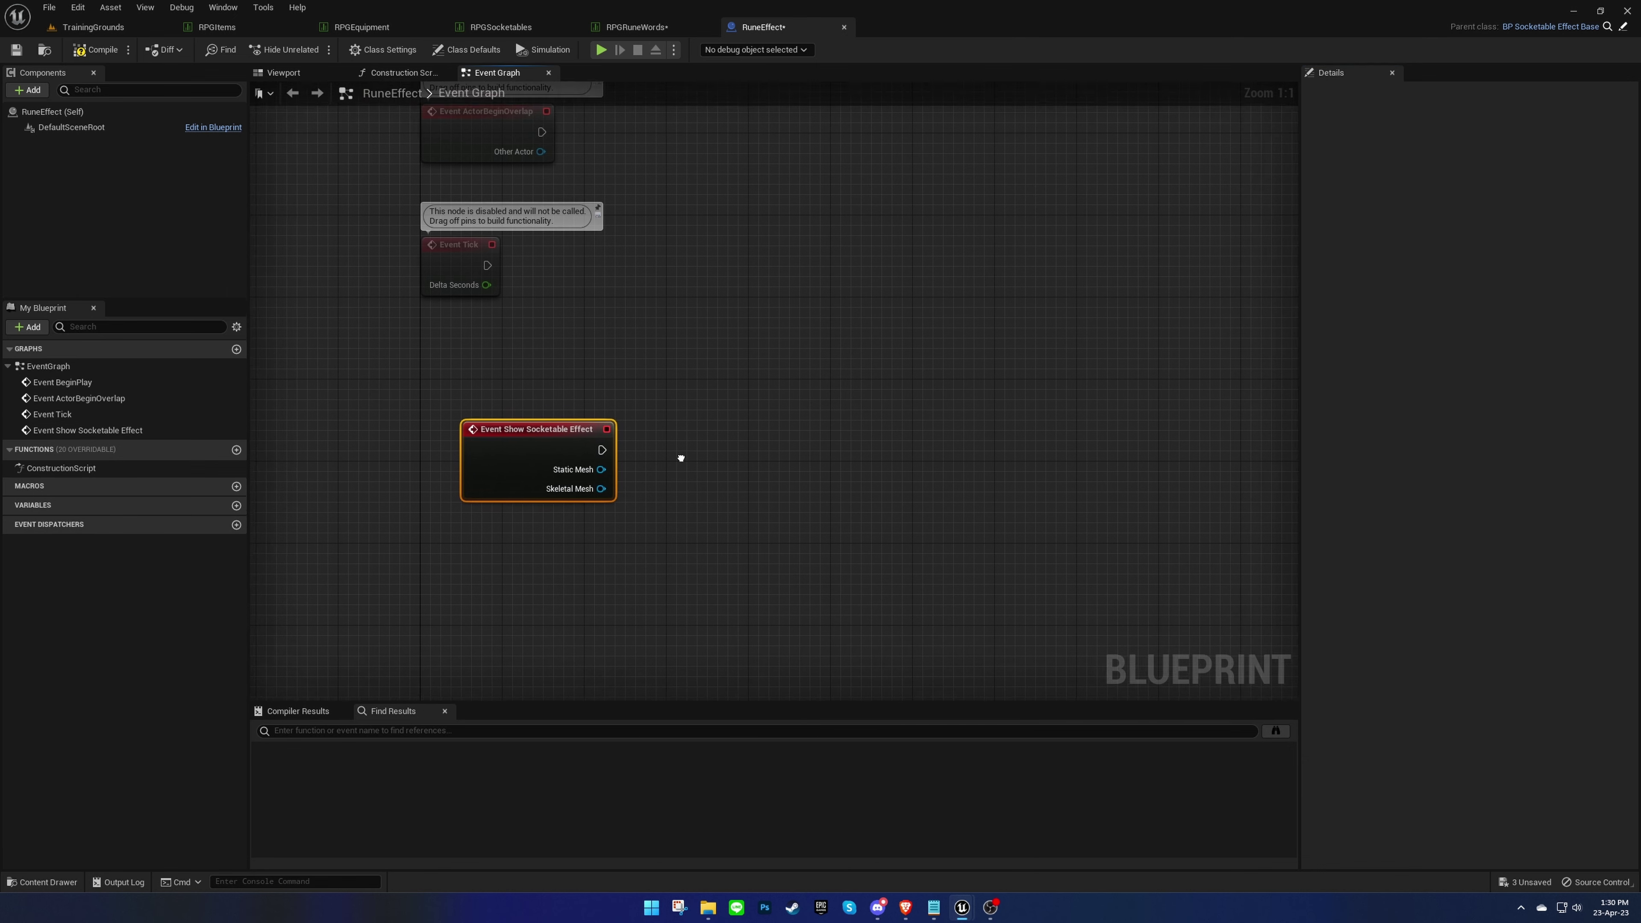
{"action": "key", "text": "ctrl+v"}
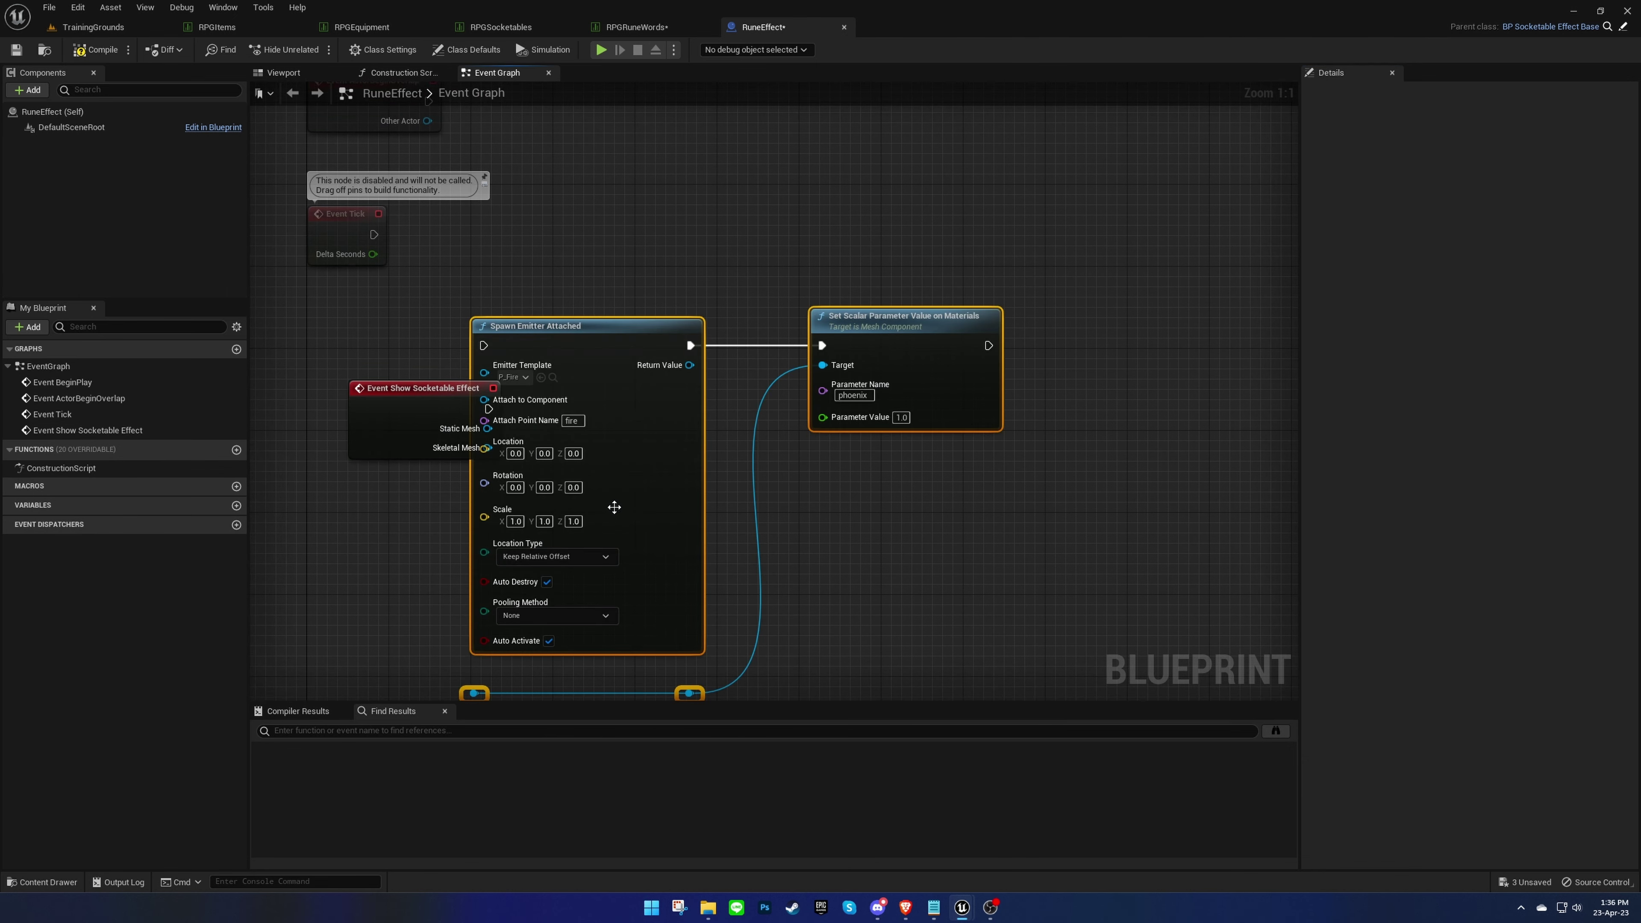
{"action": "left_click_drag", "start_coordinate": [615, 444], "coordinate": [786, 488]}
{"action": "right_click_drag", "start_coordinate": [490, 432], "coordinate": [531, 310]}
{"action": "left_click_drag", "start_coordinate": [530, 288], "coordinate": [712, 266]}
{"action": "left_click_drag", "start_coordinate": [529, 312], "coordinate": [659, 634]}
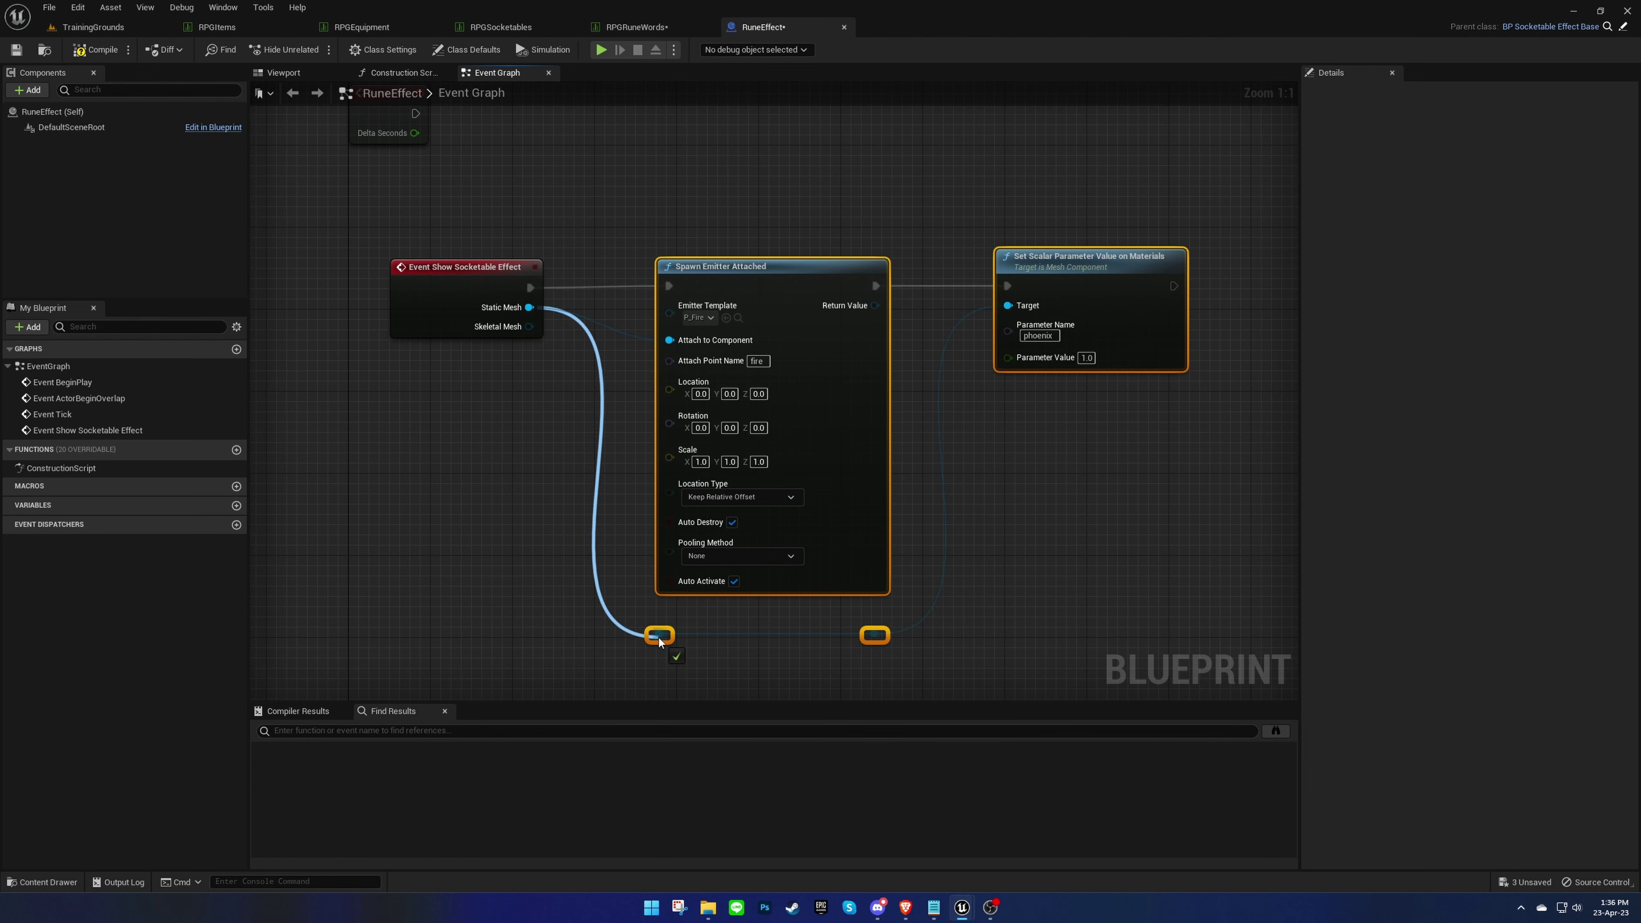
{"action": "left_click", "coordinate": [731, 627]}
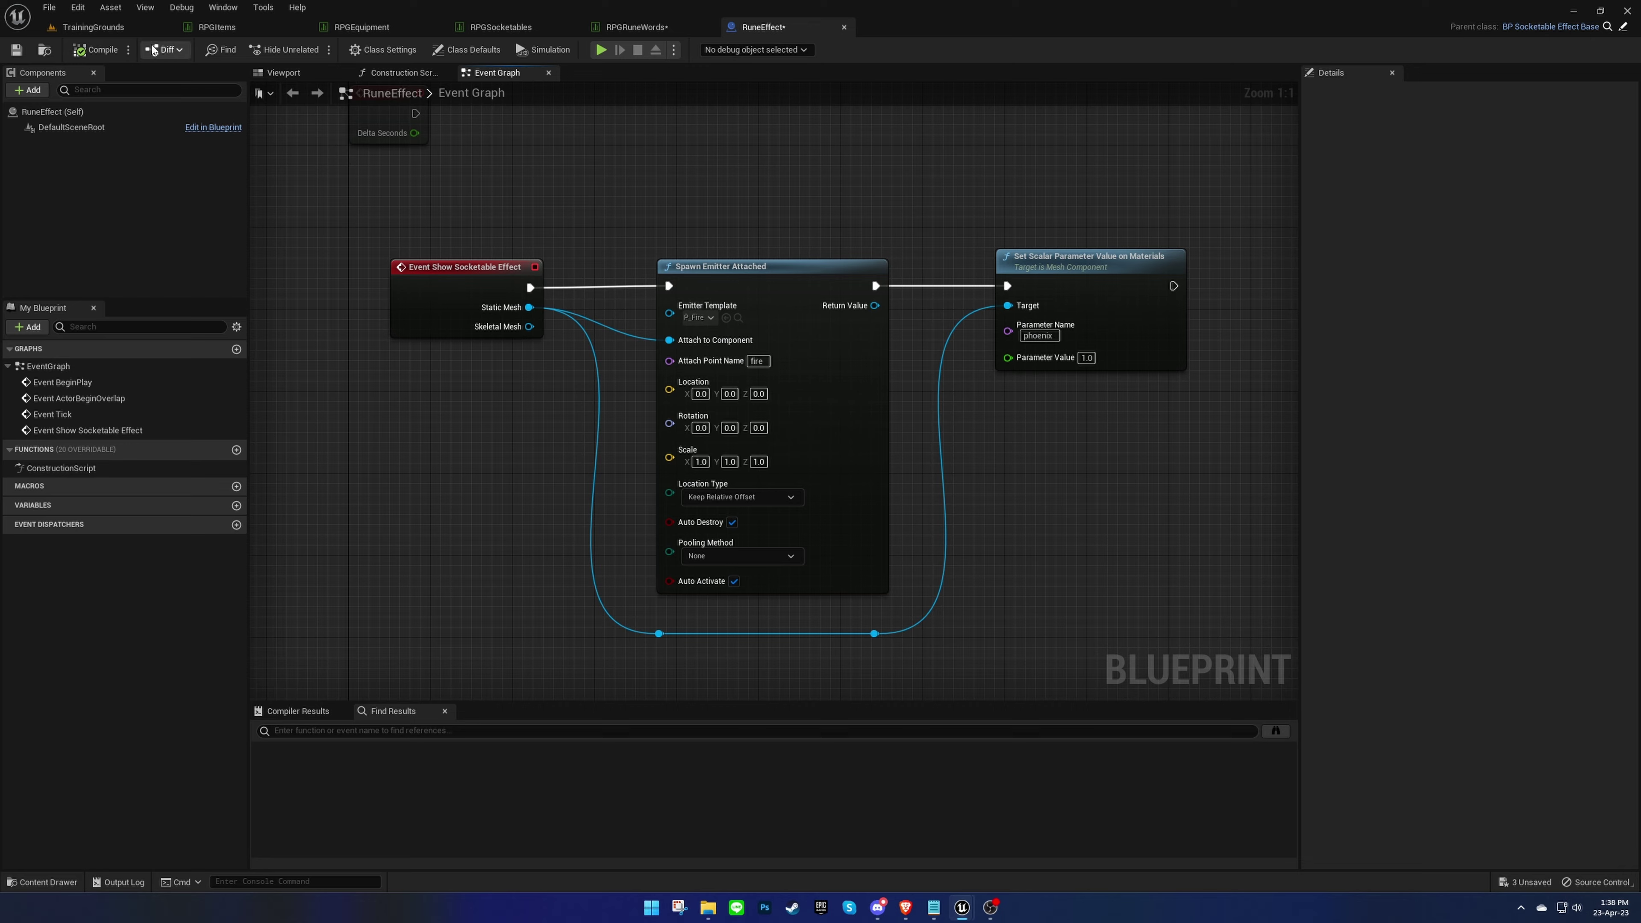
Step: Search 'shorts', open M_ShortSword and inspect its phoenix parameter, then return to TrainingGrounds
{"action": "left_click", "coordinate": [93, 26]}
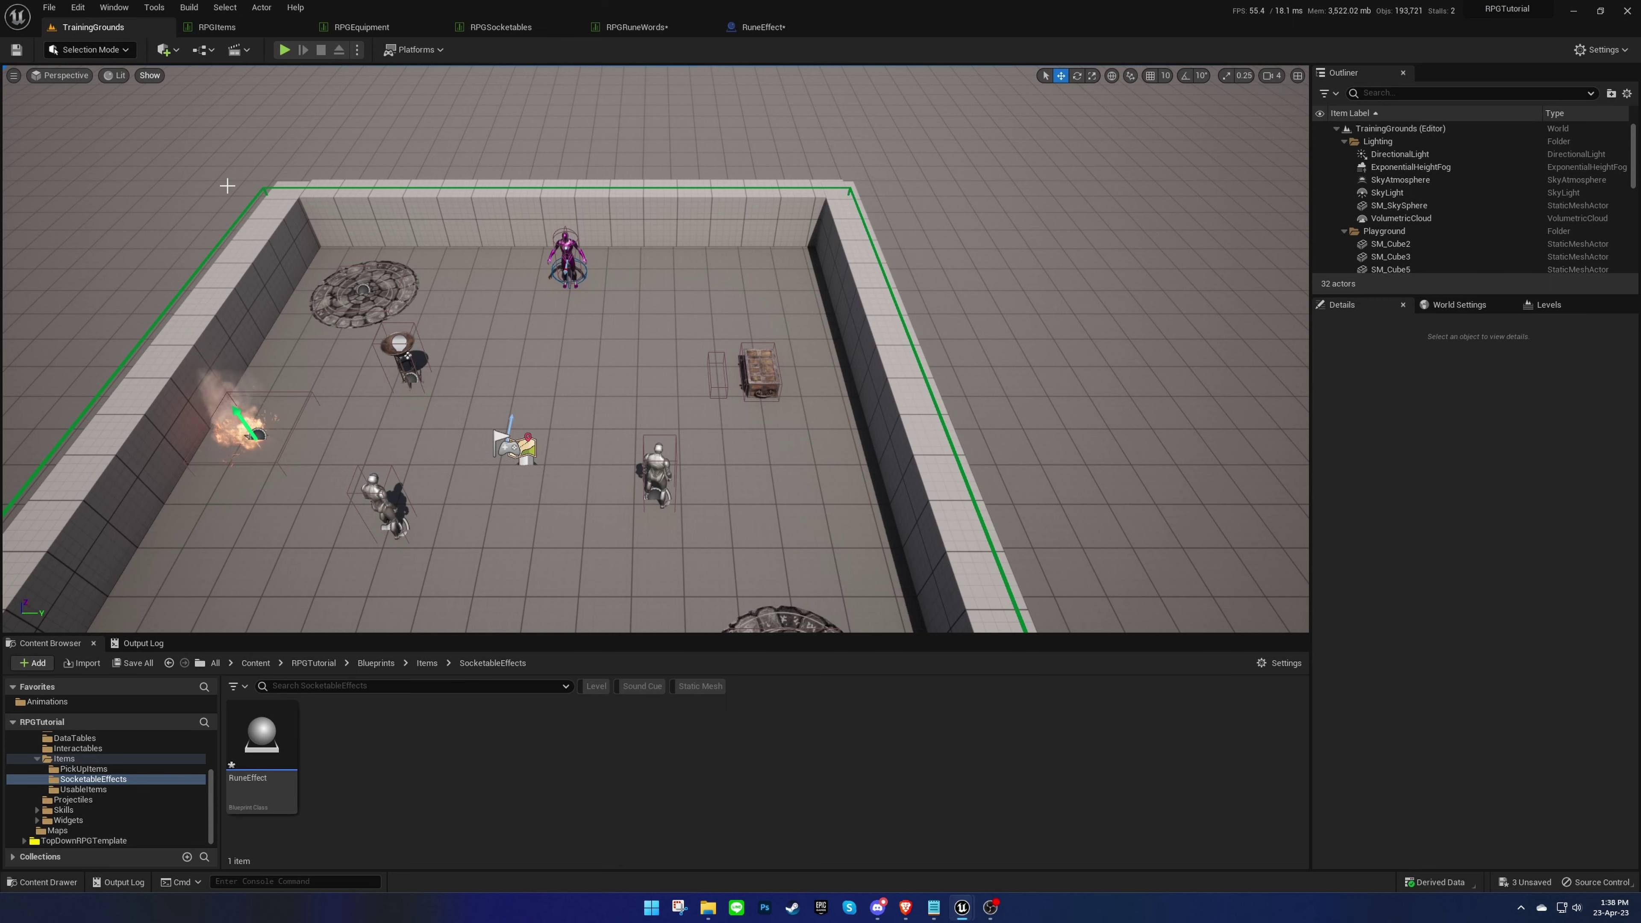
{"action": "left_click", "coordinate": [326, 686]}
{"action": "type", "text": "shorts"}
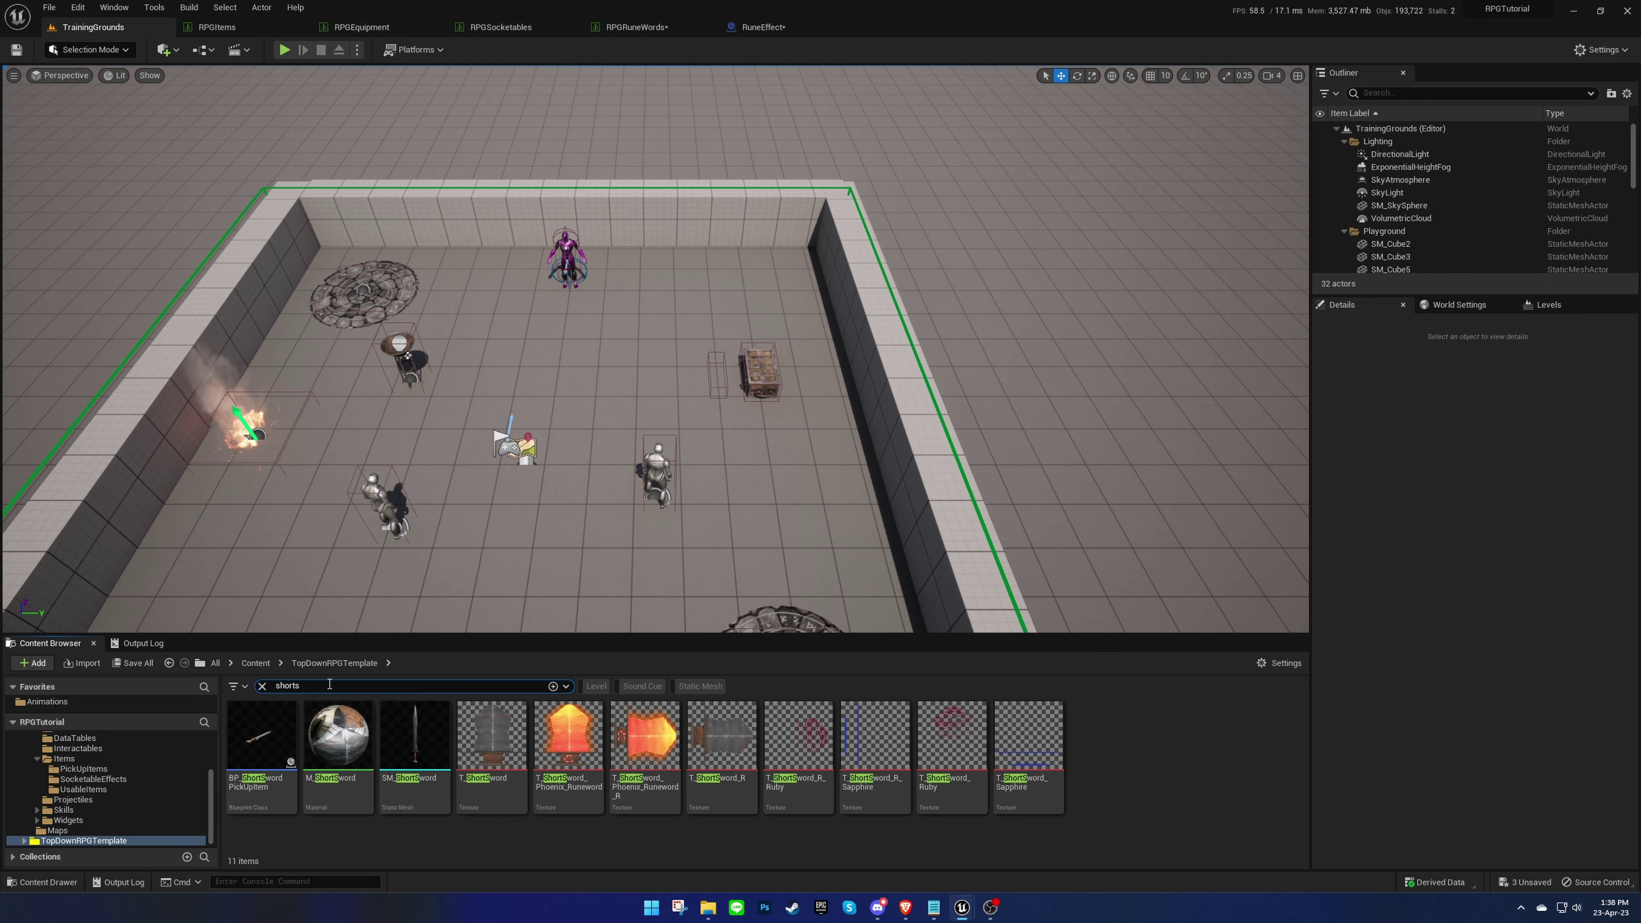
{"action": "double_click", "coordinate": [330, 743]}
{"action": "scroll", "coordinate": [636, 503], "scroll_direction": "down", "scroll_amount": 1}
{"action": "right_click_drag", "start_coordinate": [636, 502], "coordinate": [952, 445]}
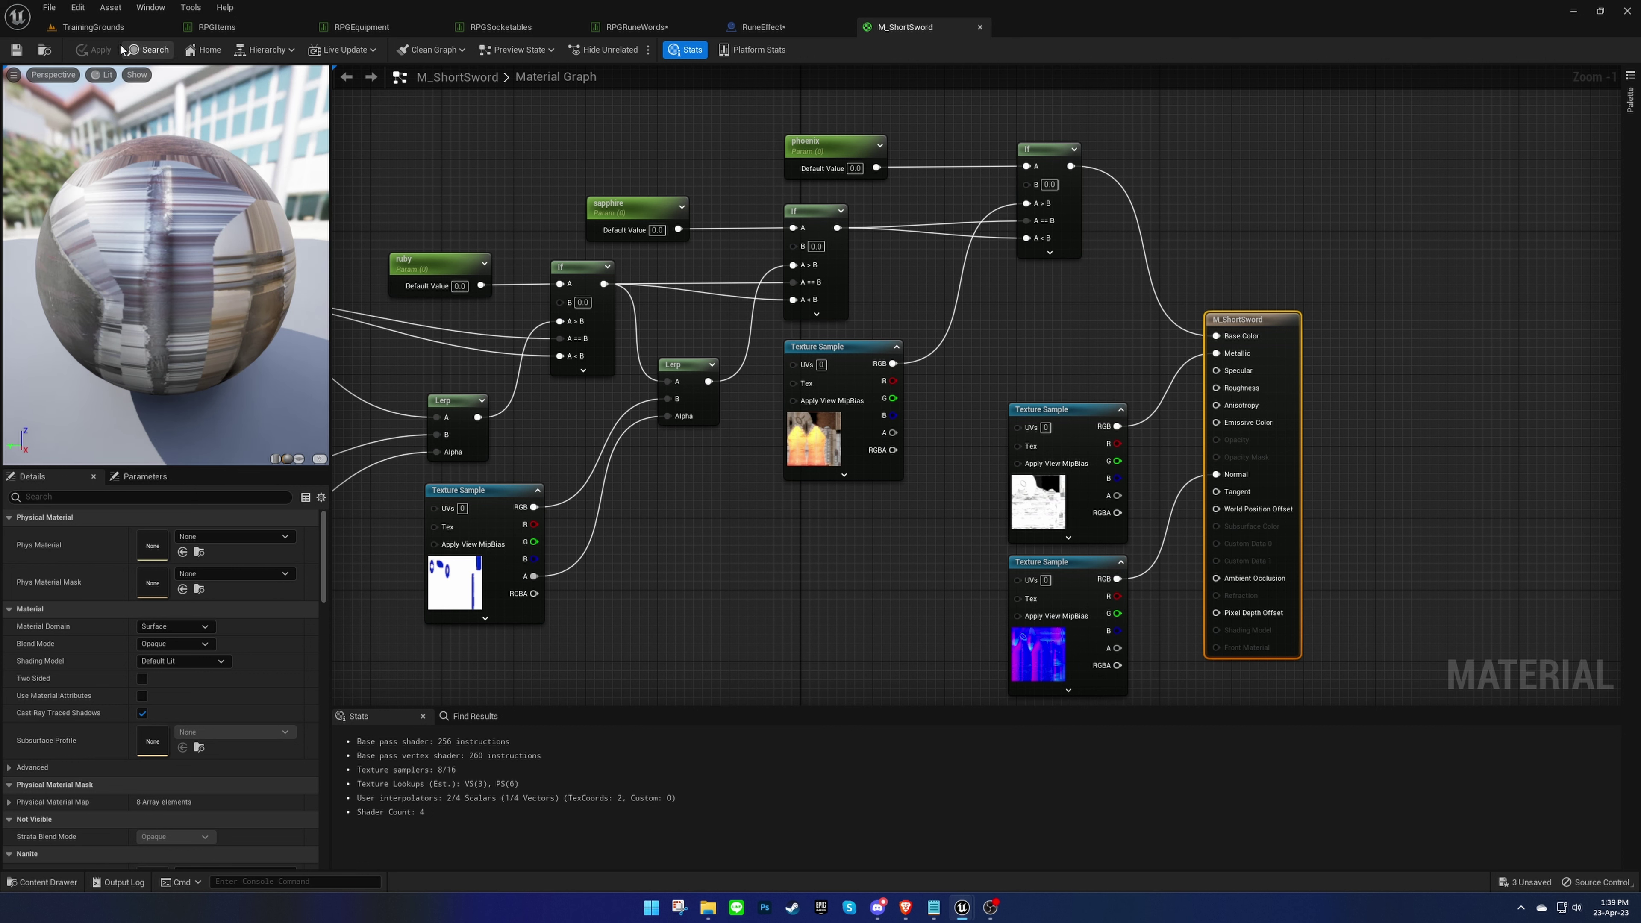
{"action": "left_click", "coordinate": [92, 27]}
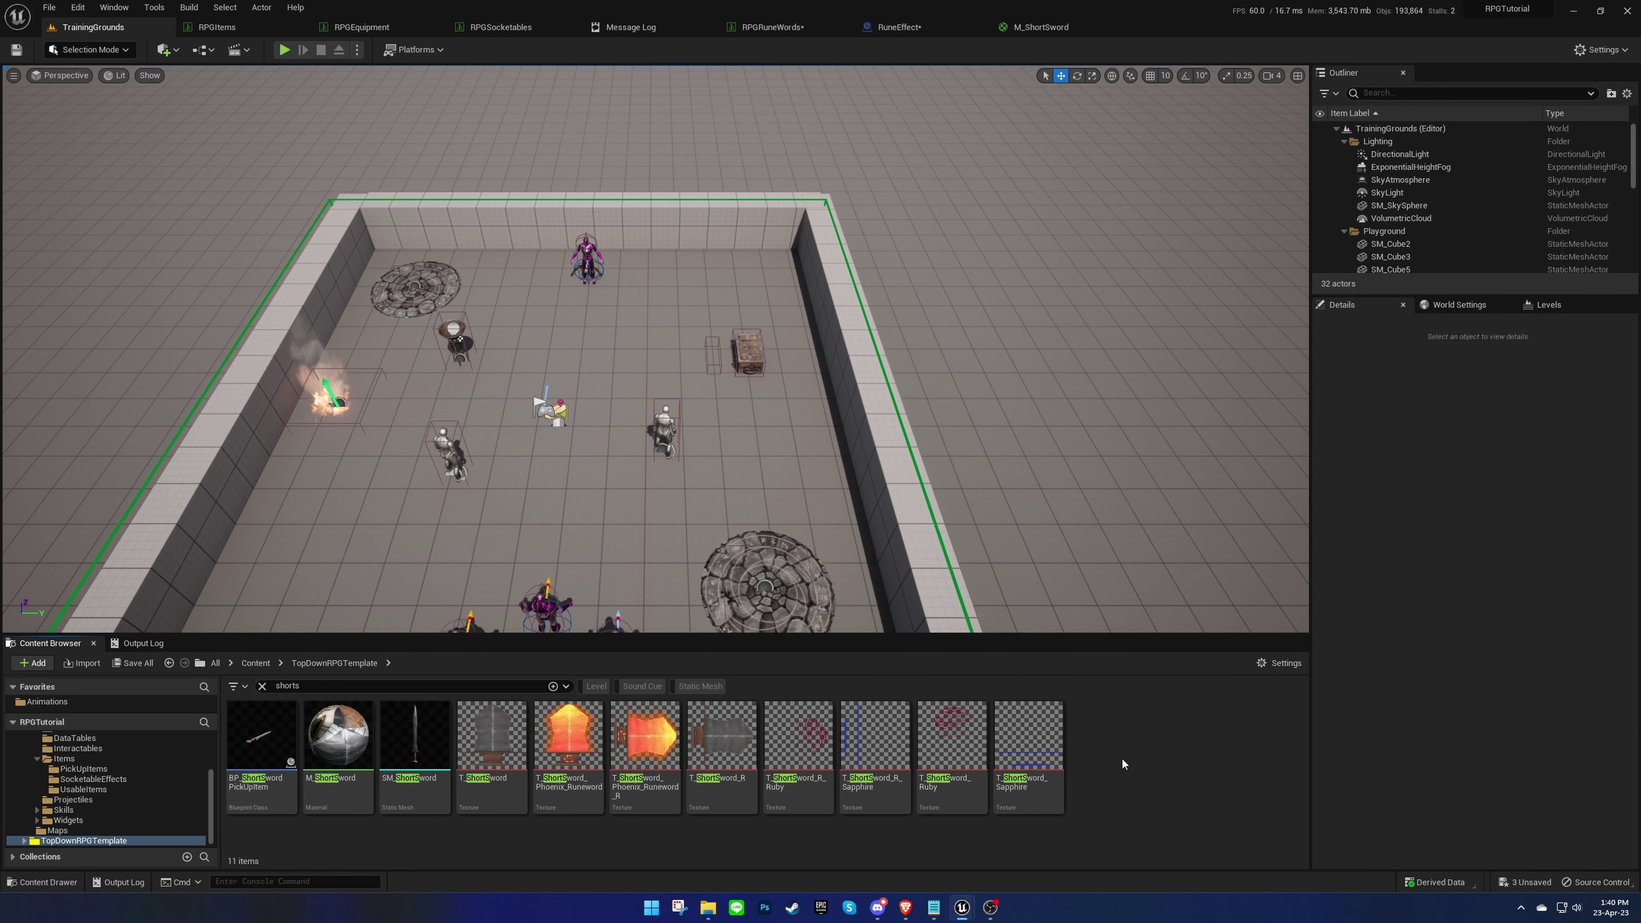
Step: Set the RPGRuneWords row's socketableEffectBP to RuneEffect and save the data table
{"action": "left_click", "coordinate": [897, 26]}
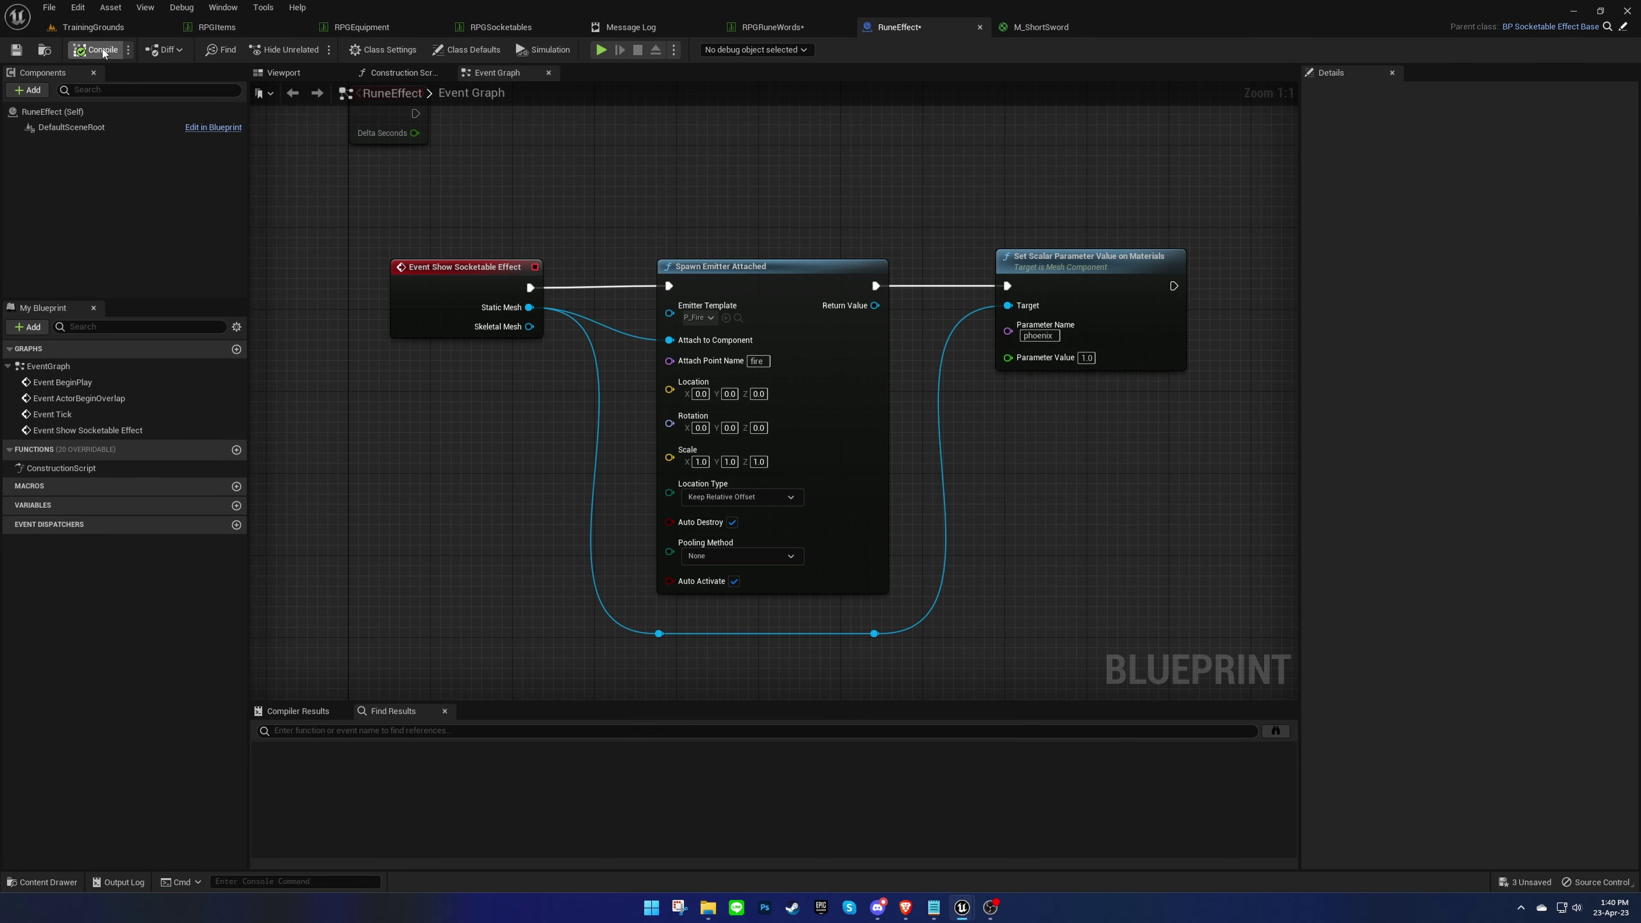
{"action": "left_click", "coordinate": [91, 27]}
{"action": "left_click", "coordinate": [773, 26]}
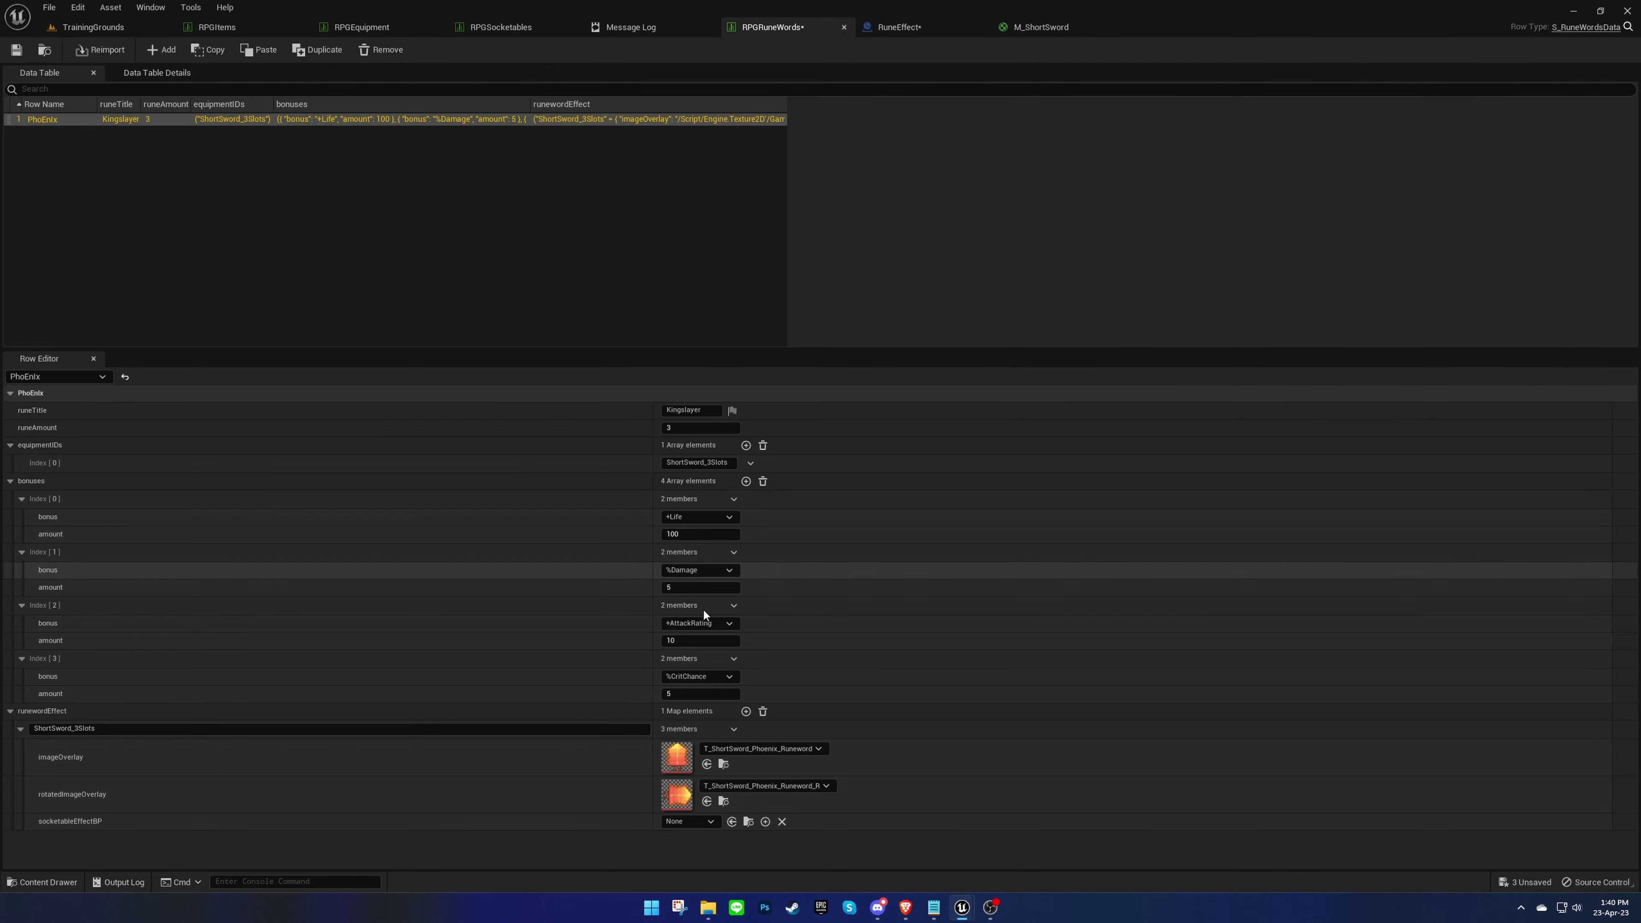
{"action": "left_click", "coordinate": [731, 822]}
{"action": "left_click", "coordinate": [24, 53]}
{"action": "left_click", "coordinate": [106, 32]}
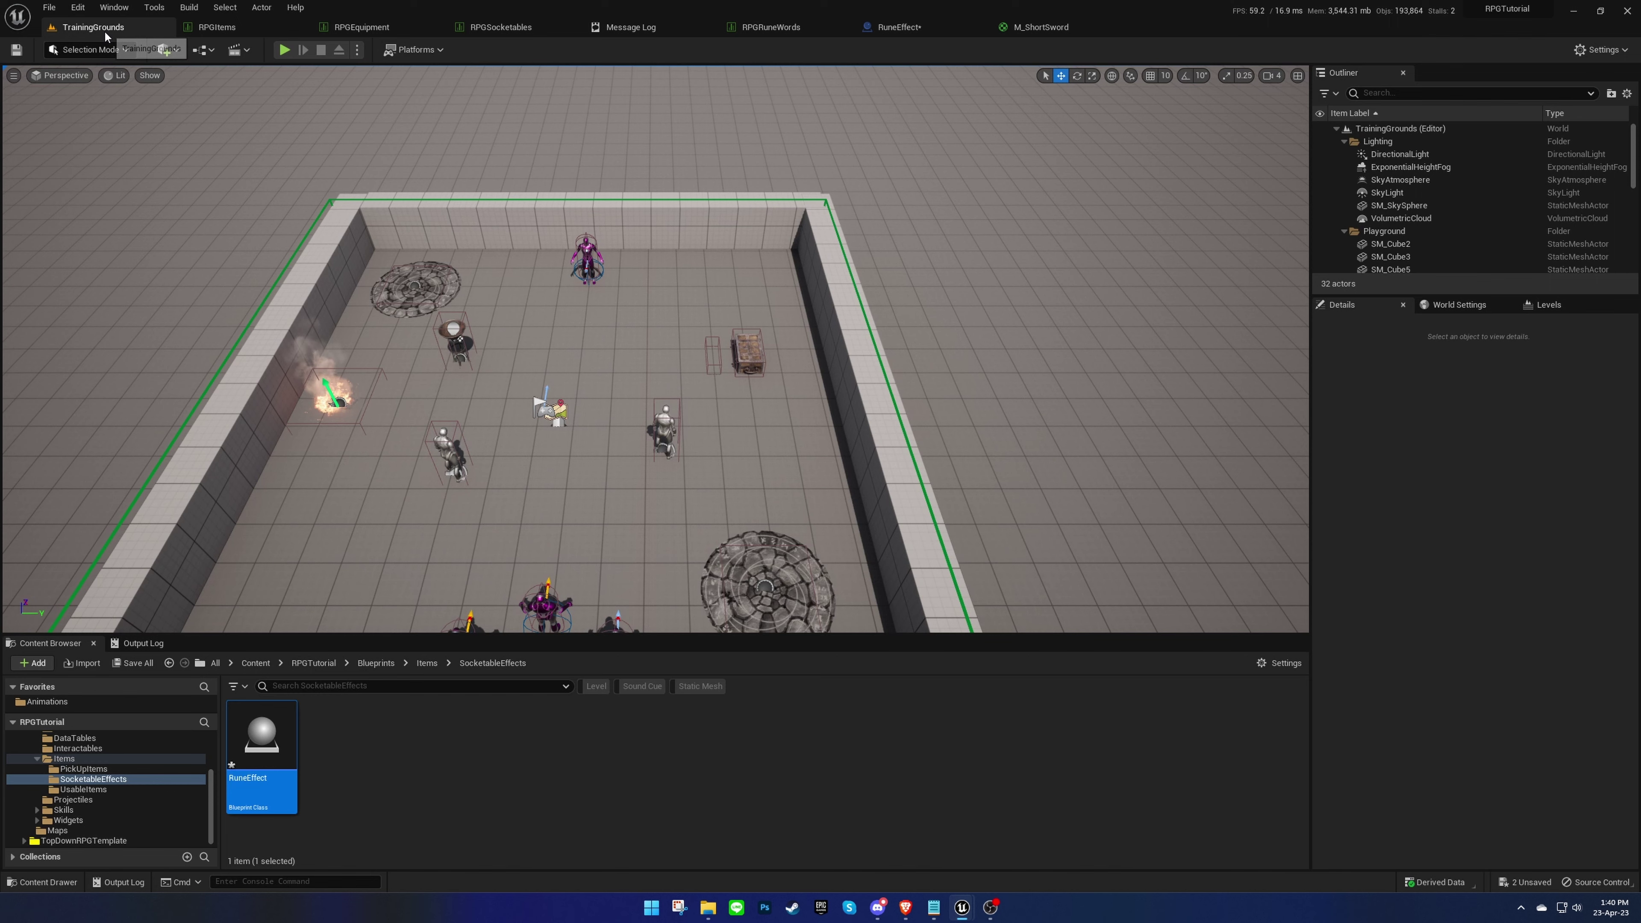
Step: Play the level and generate a ShortSword_3Slots plus RunePho, RuneEn and RuneIx runes from the inventory
{"action": "left_click", "coordinate": [284, 49]}
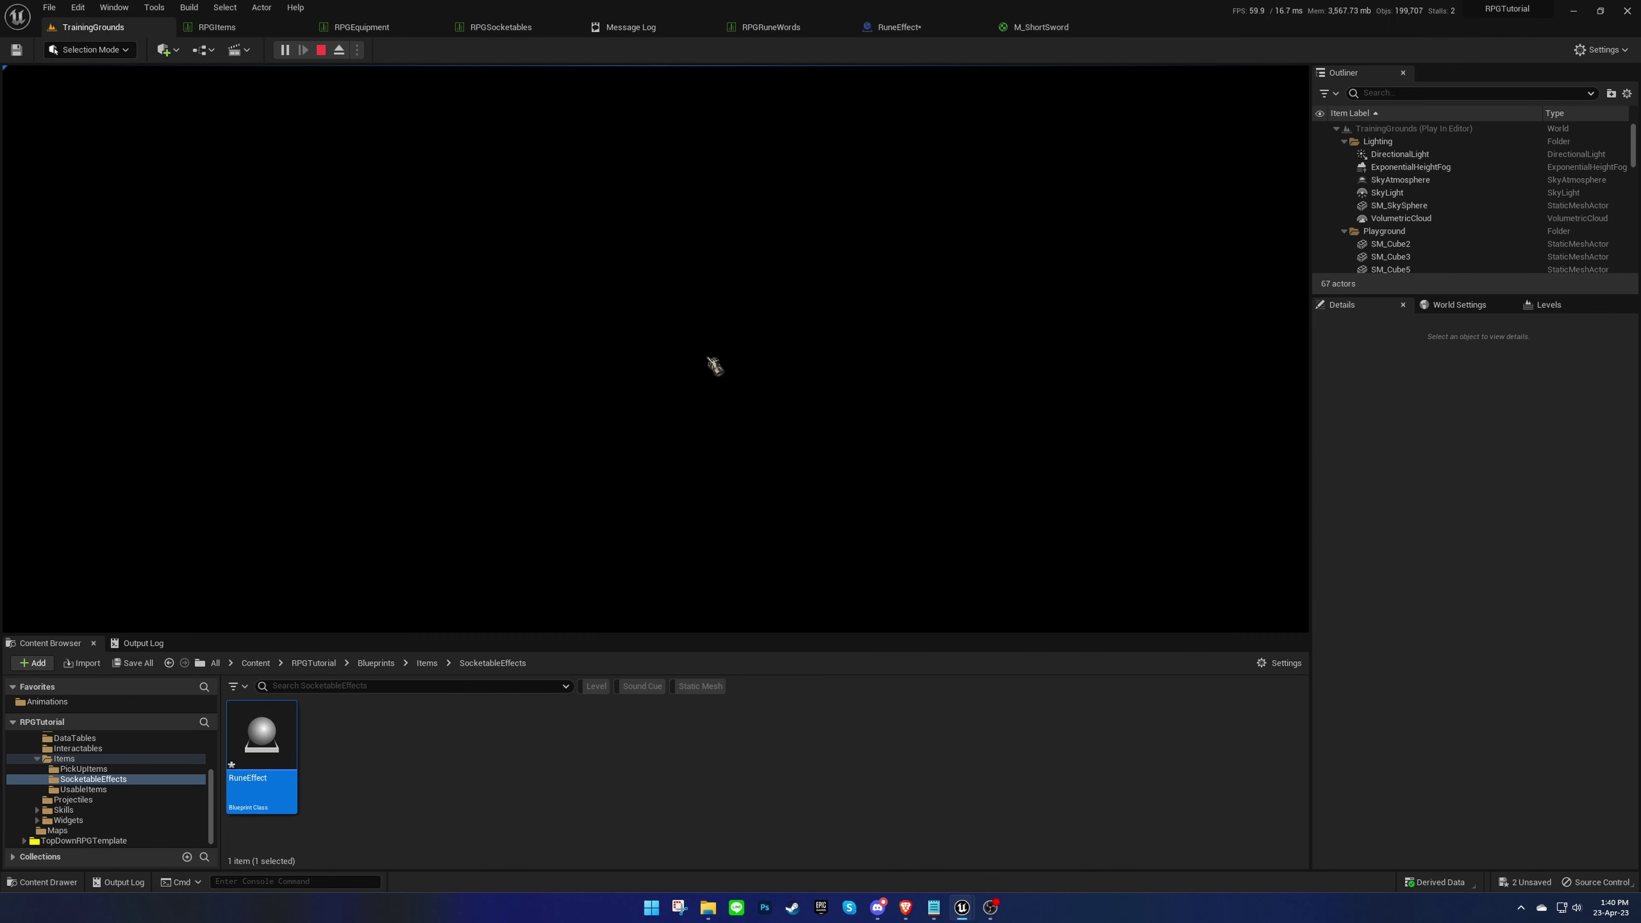
{"action": "key", "text": "i"}
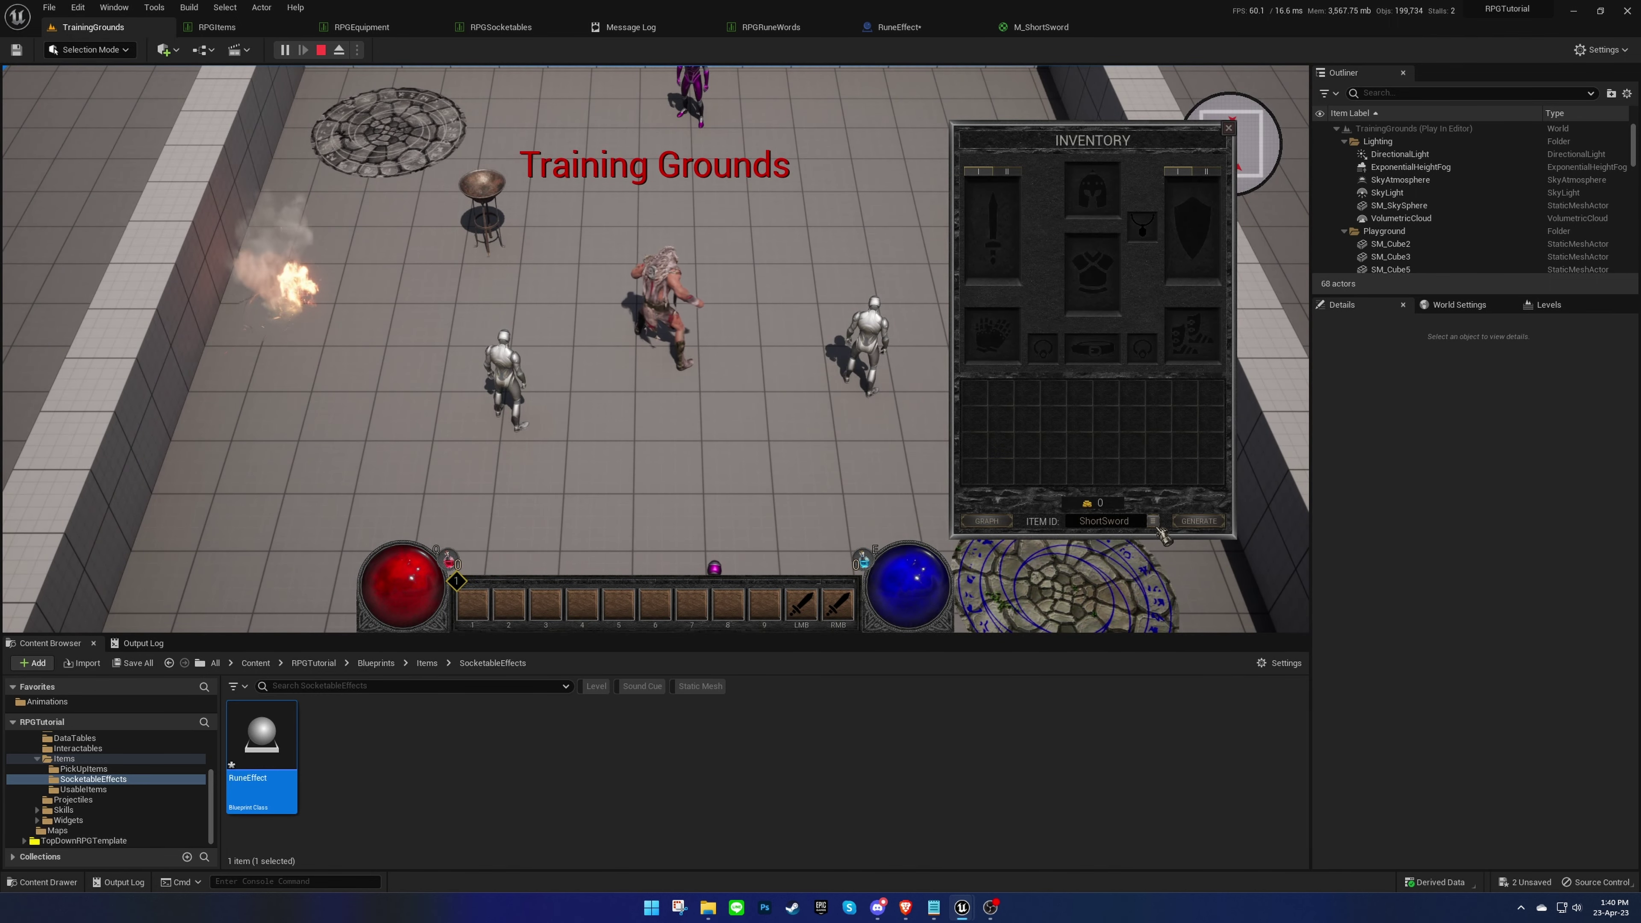
{"action": "left_click", "coordinate": [1152, 521]}
{"action": "left_click", "coordinate": [1124, 434]}
{"action": "left_click", "coordinate": [1198, 521]}
{"action": "left_click", "coordinate": [1152, 520]}
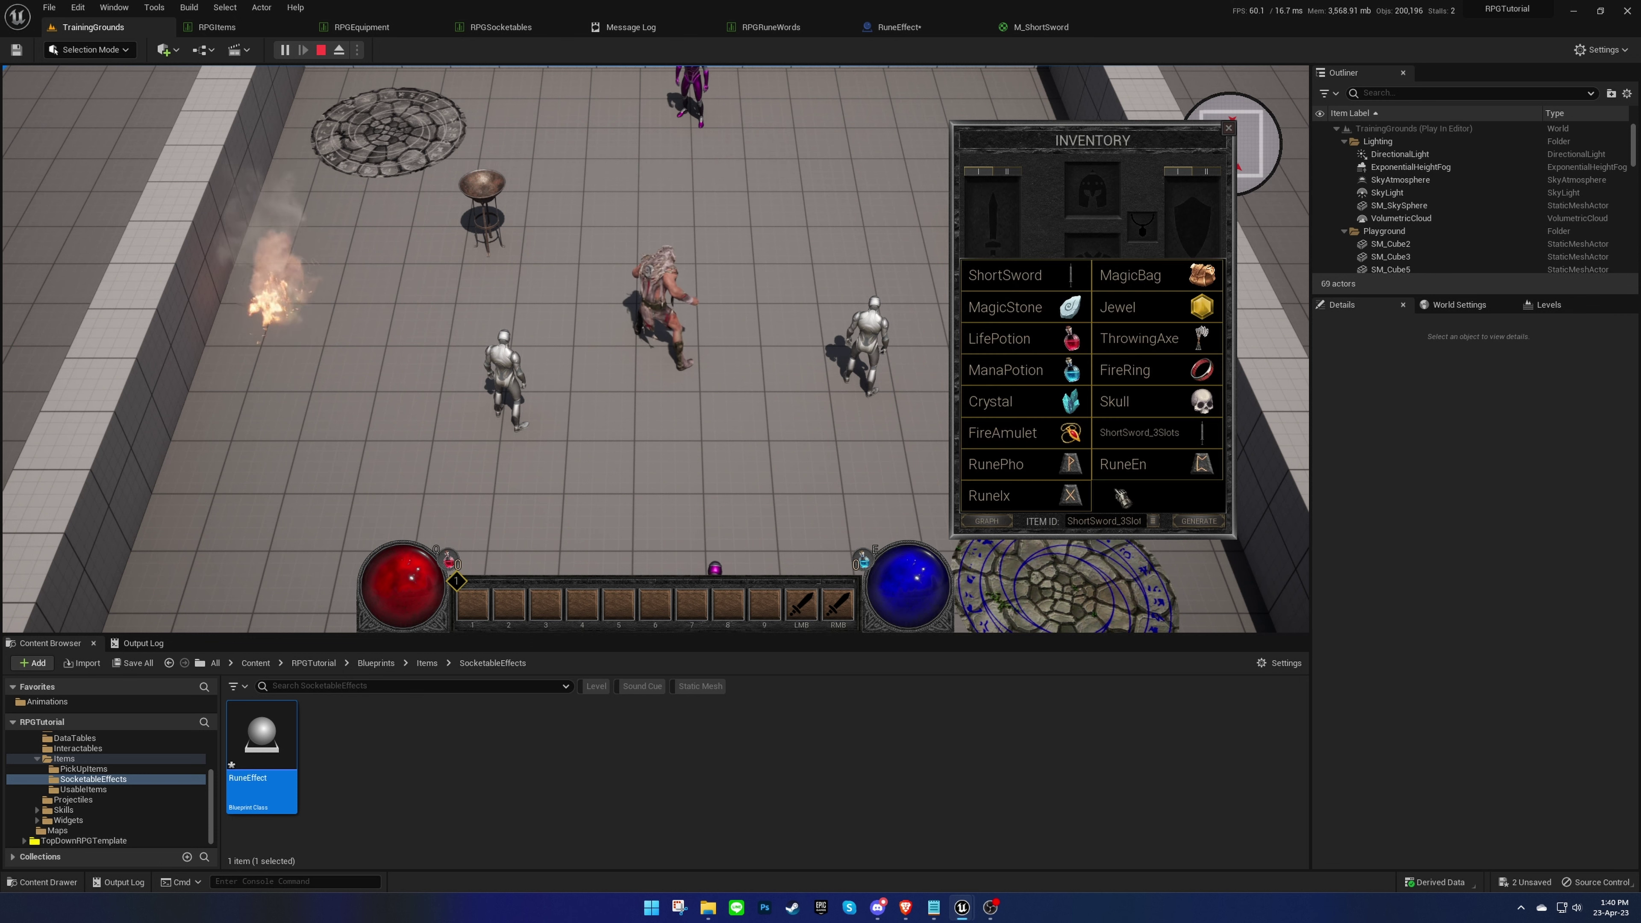
{"action": "left_click", "coordinate": [1072, 473]}
{"action": "left_click", "coordinate": [1198, 521]}
{"action": "left_click", "coordinate": [1152, 521]}
{"action": "left_click", "coordinate": [1189, 478]}
{"action": "left_click", "coordinate": [1189, 523]}
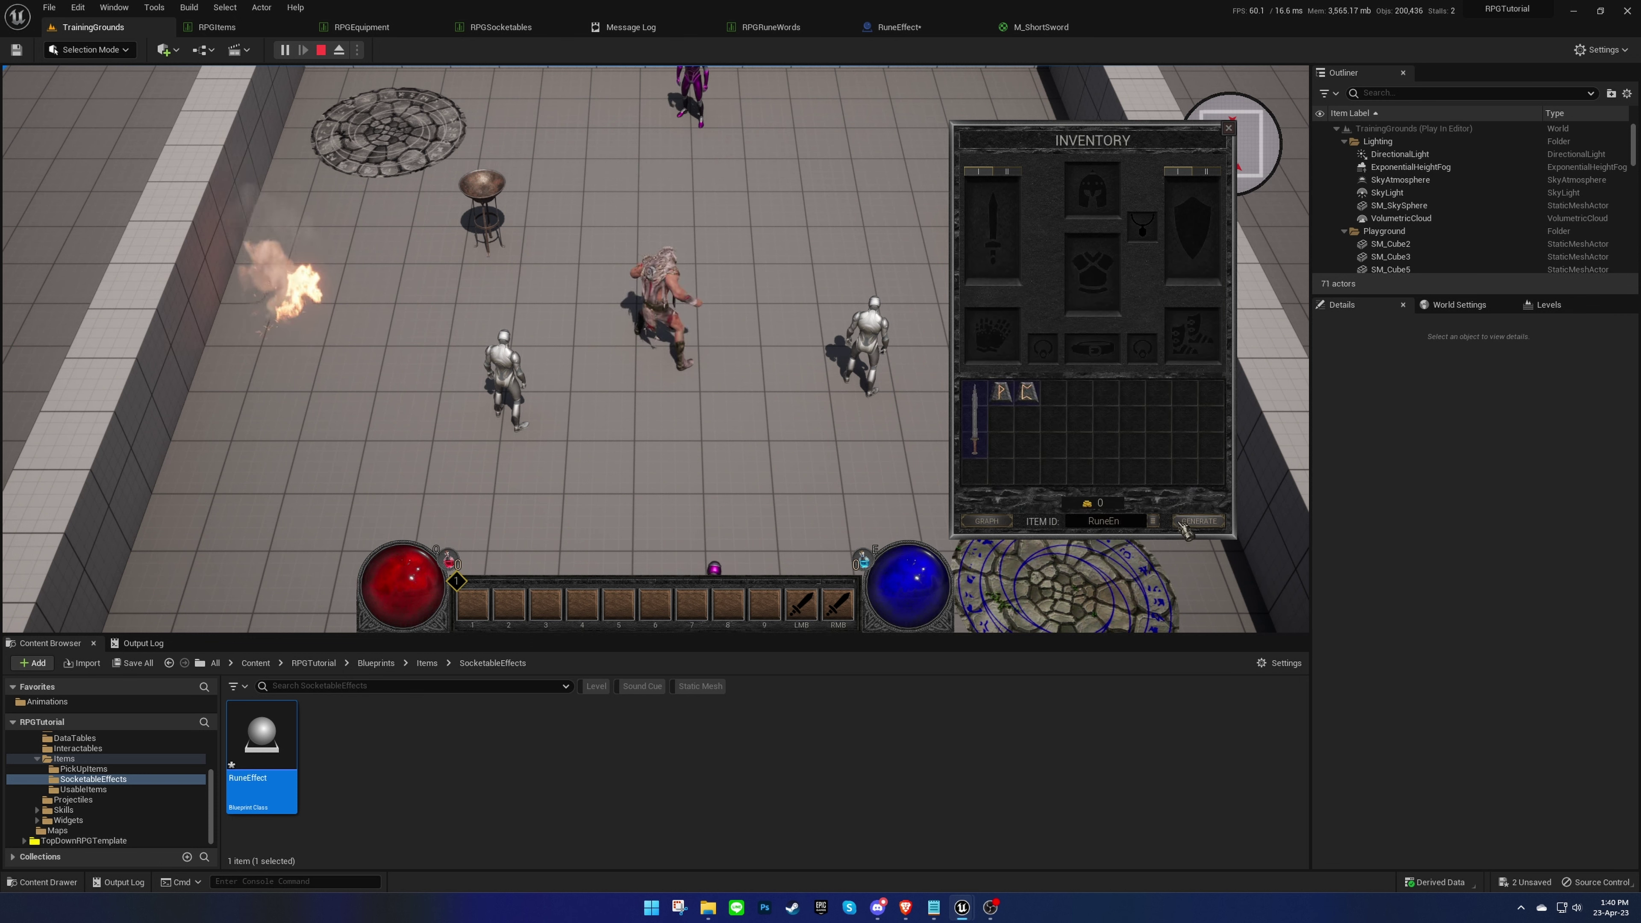
{"action": "left_click", "coordinate": [1152, 520]}
{"action": "left_click", "coordinate": [1189, 465]}
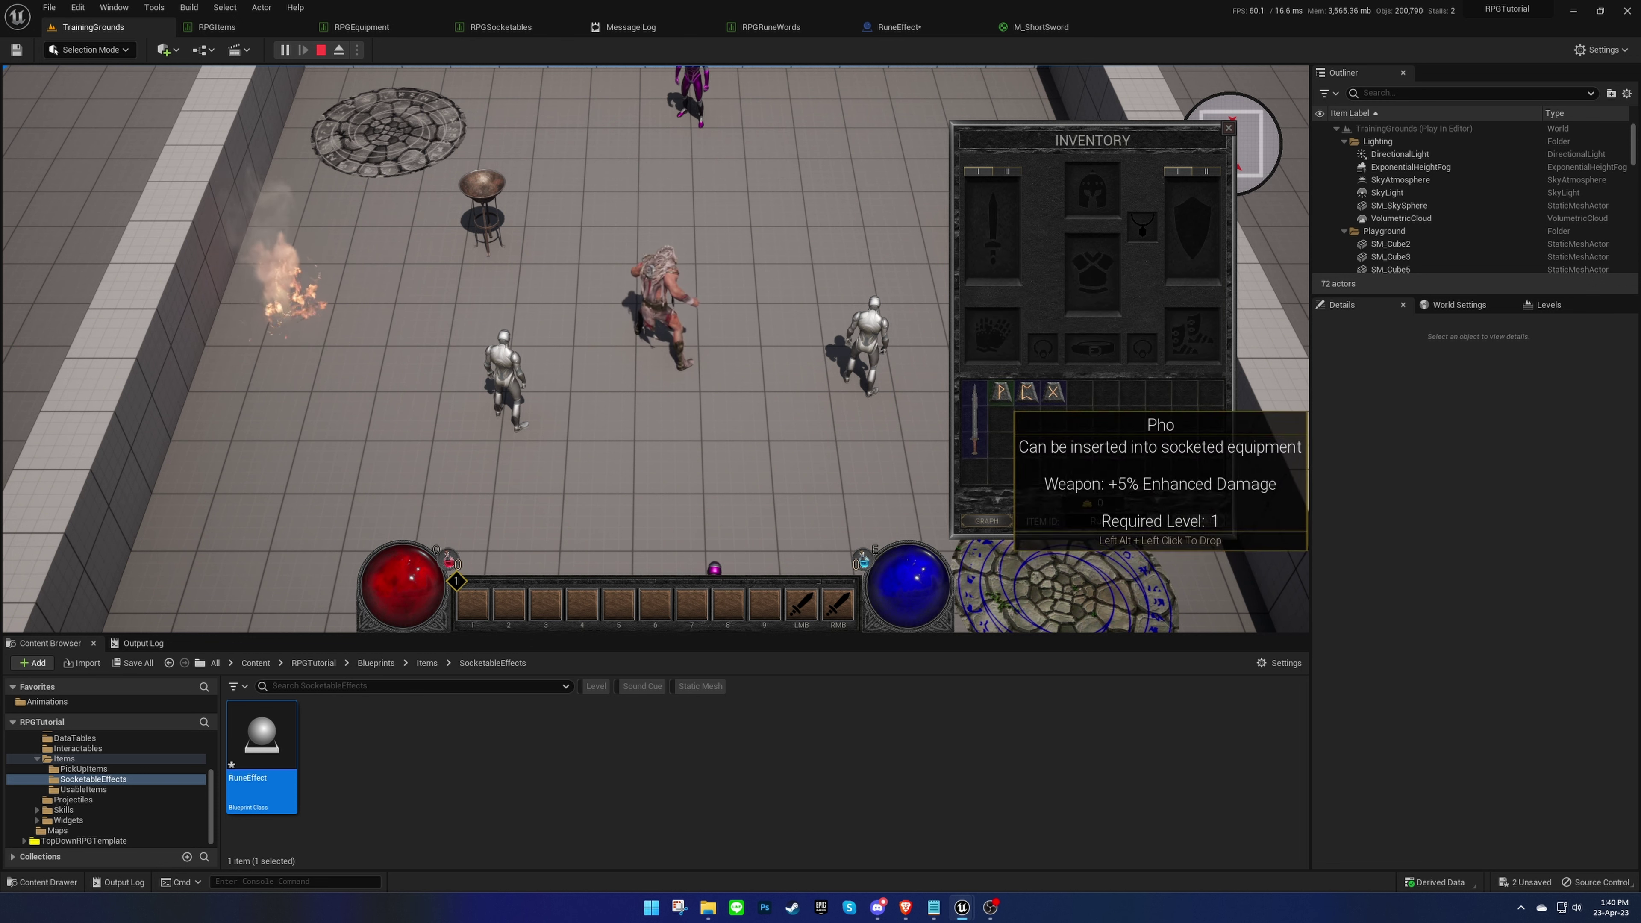
Step: Socket the Pho, En and Ix runes into the sword, equip it, walk around, then stop
{"action": "left_click", "coordinate": [1009, 397]}
{"action": "left_click", "coordinate": [1026, 397]}
{"action": "left_click", "coordinate": [1050, 395]}
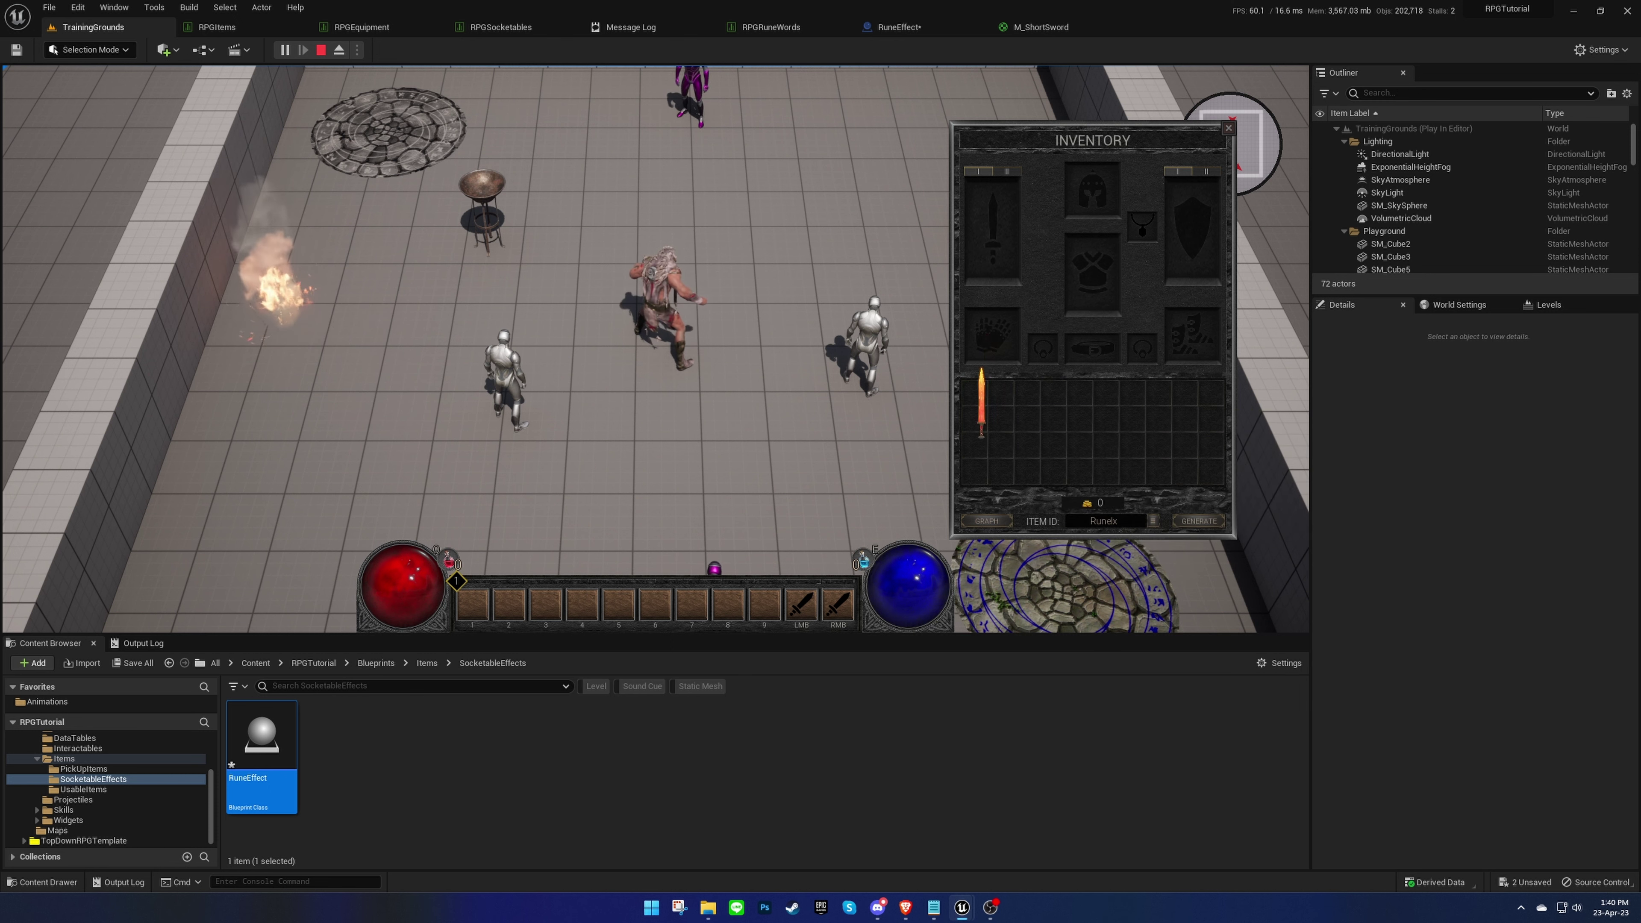
{"action": "left_click_drag", "start_coordinate": [976, 419], "coordinate": [992, 230]}
{"action": "left_click", "coordinate": [727, 256]}
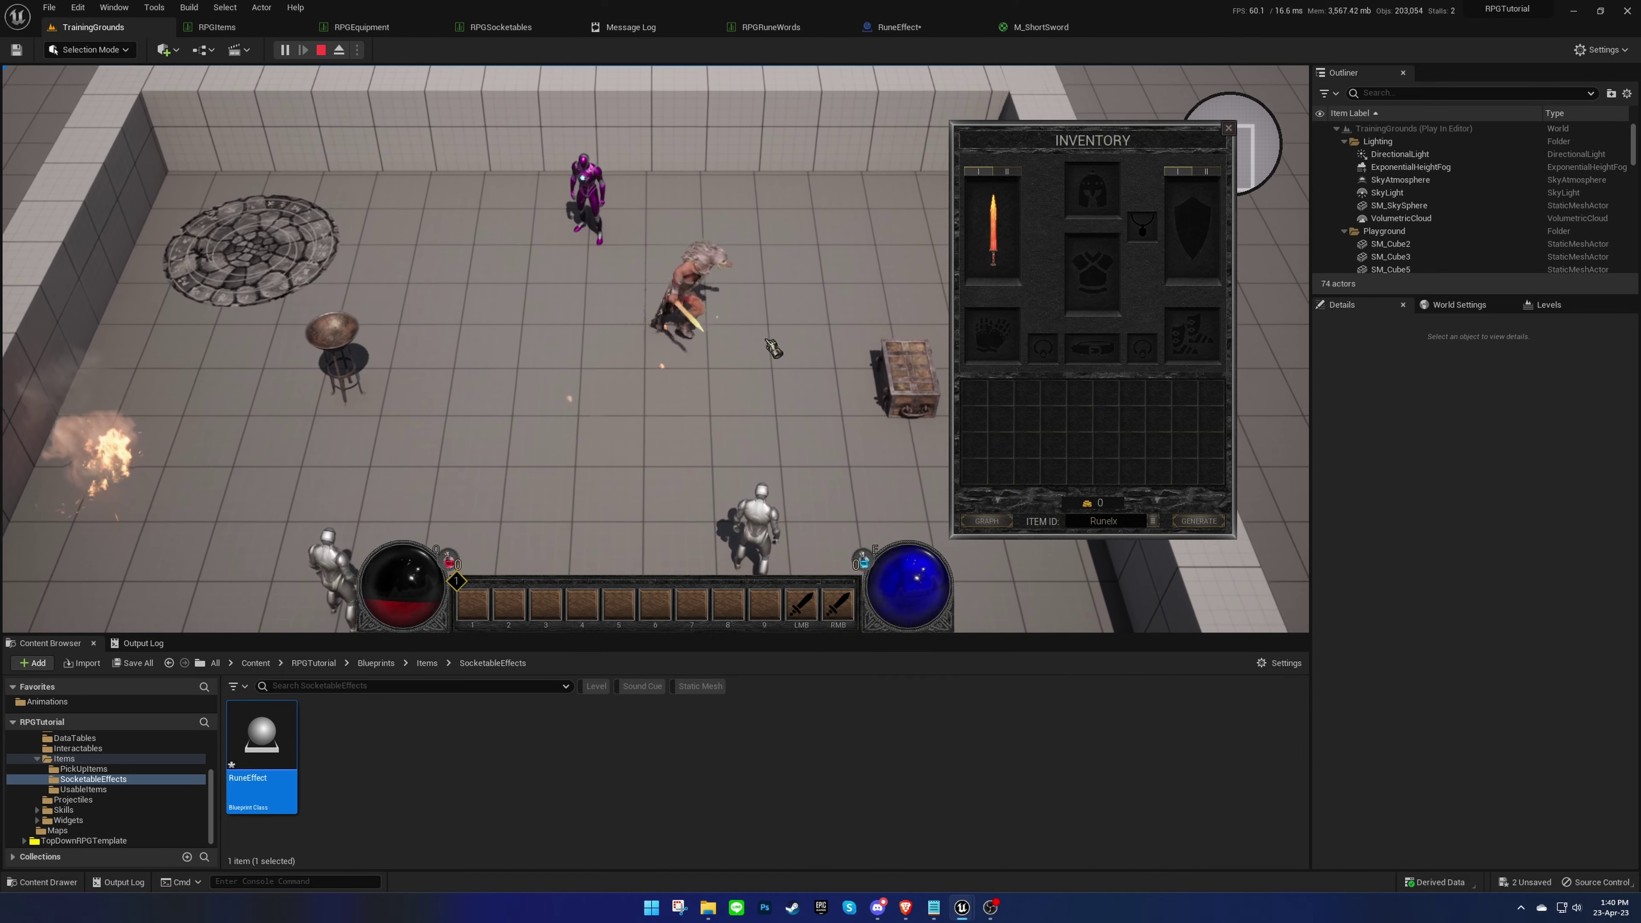
{"action": "scroll", "coordinate": [749, 304], "scroll_direction": "up", "scroll_amount": 5}
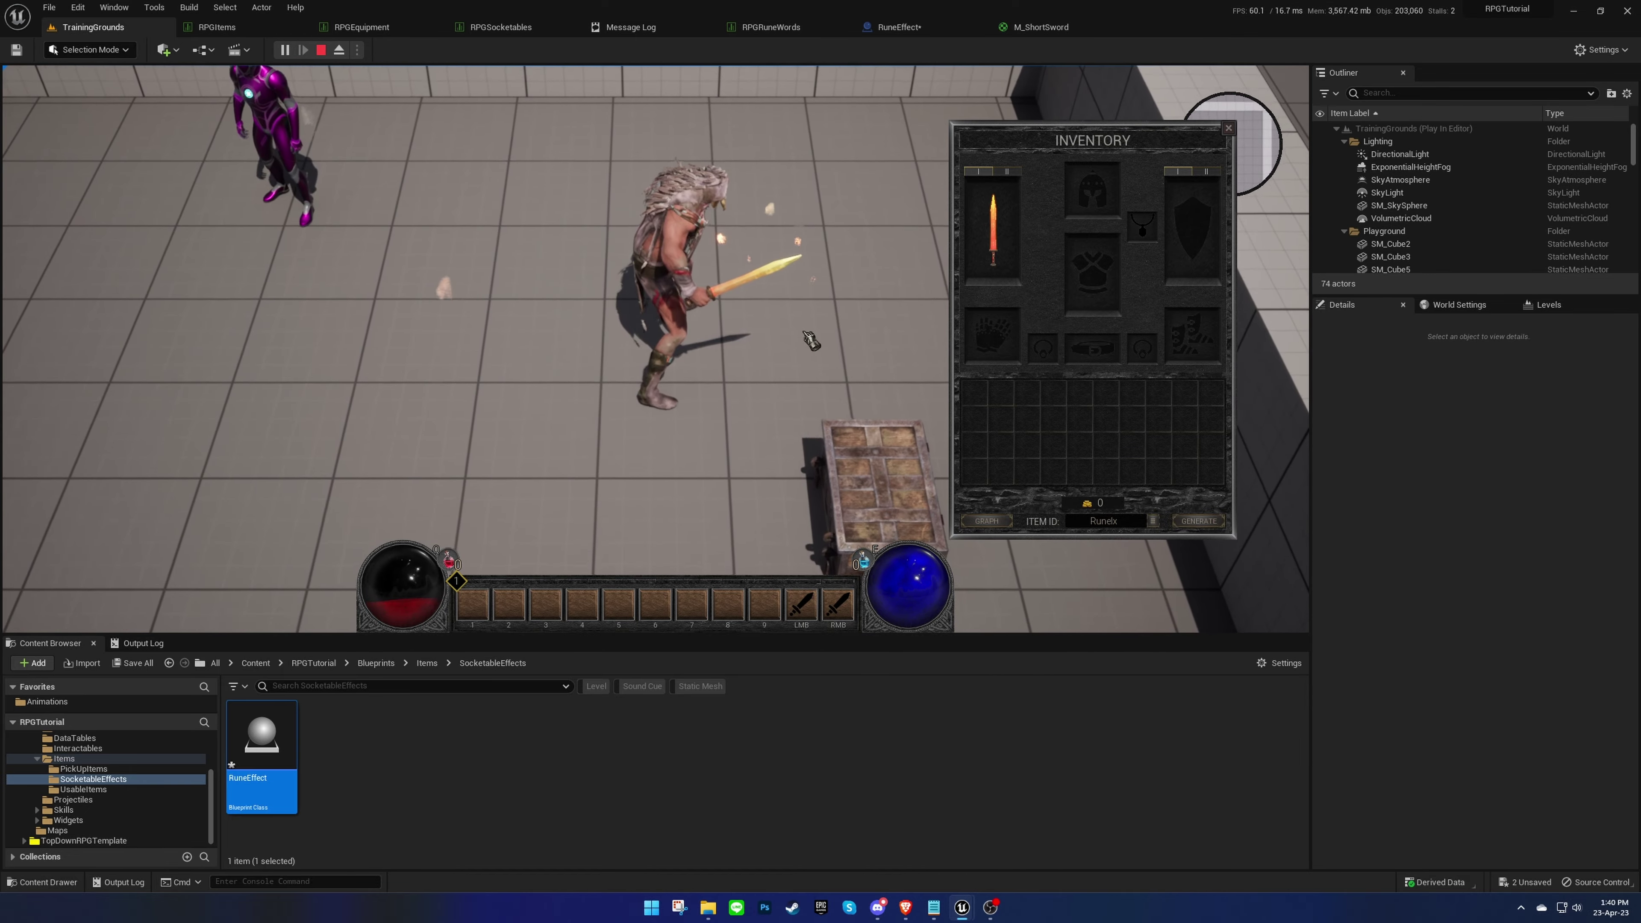
{"action": "scroll", "coordinate": [810, 339], "scroll_direction": "down", "scroll_amount": 5}
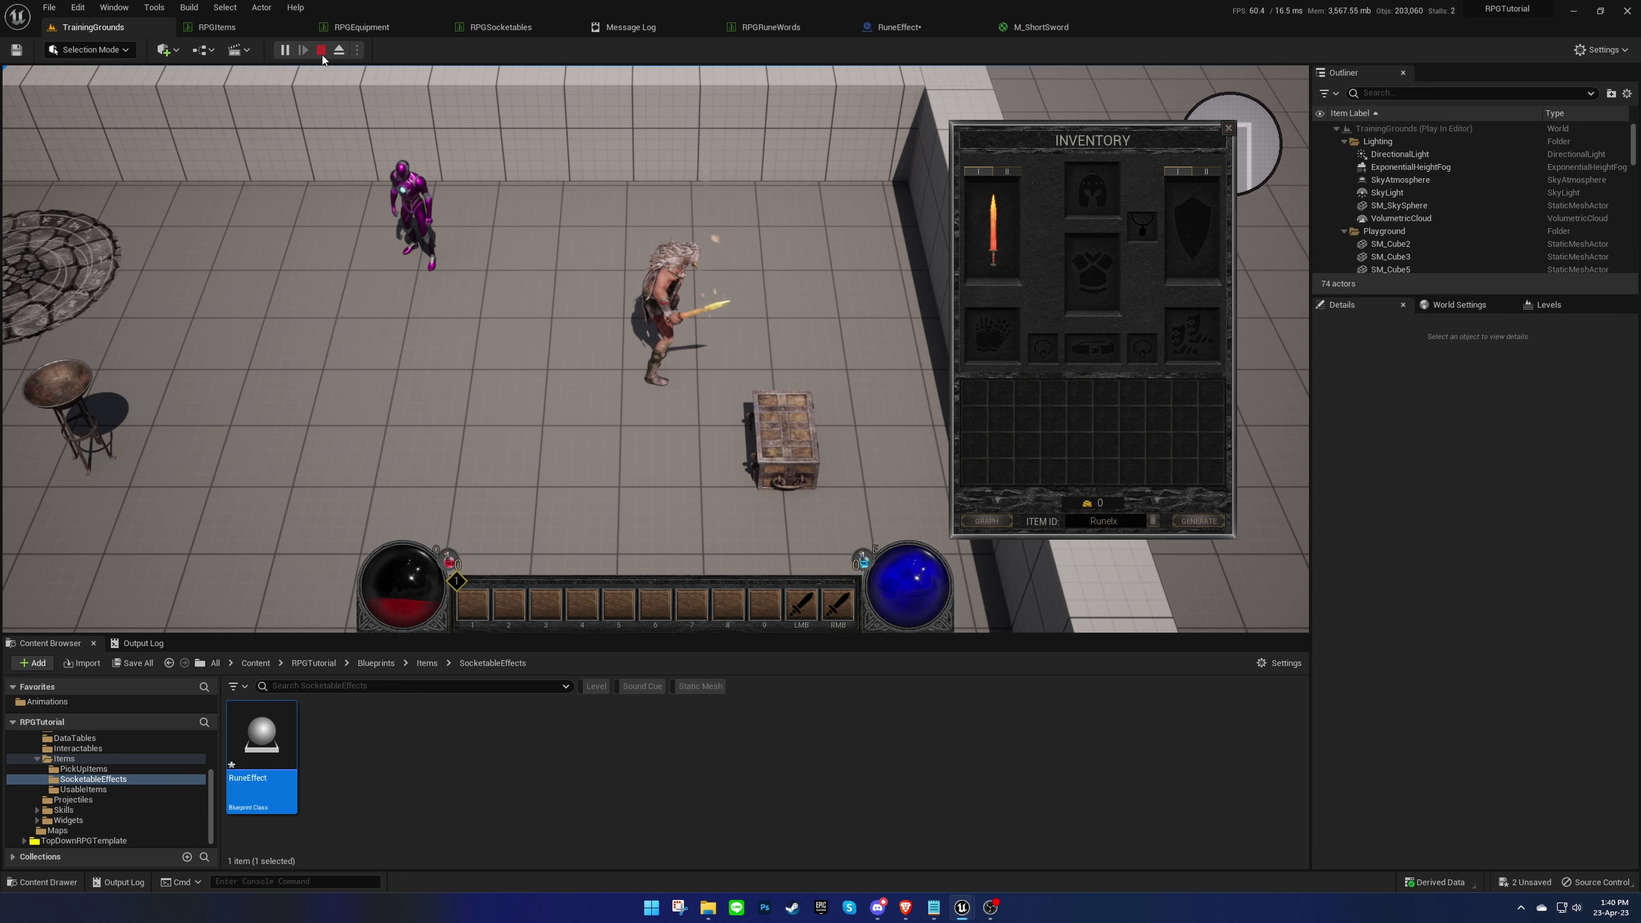
{"action": "left_click", "coordinate": [321, 50]}
{"action": "left_click", "coordinate": [679, 772]}
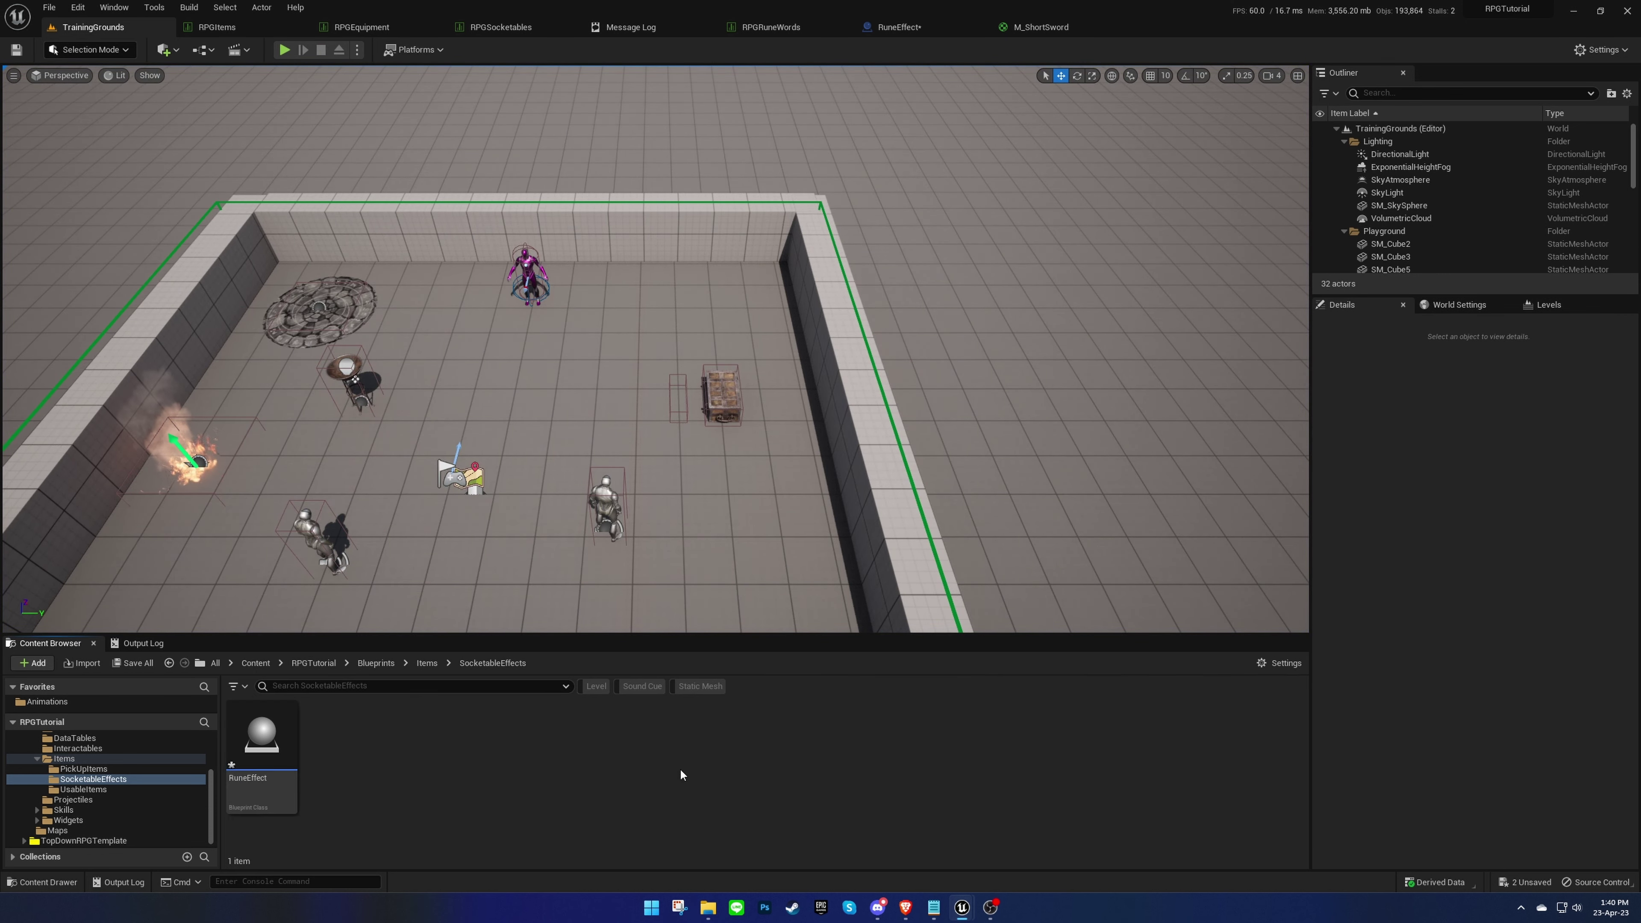